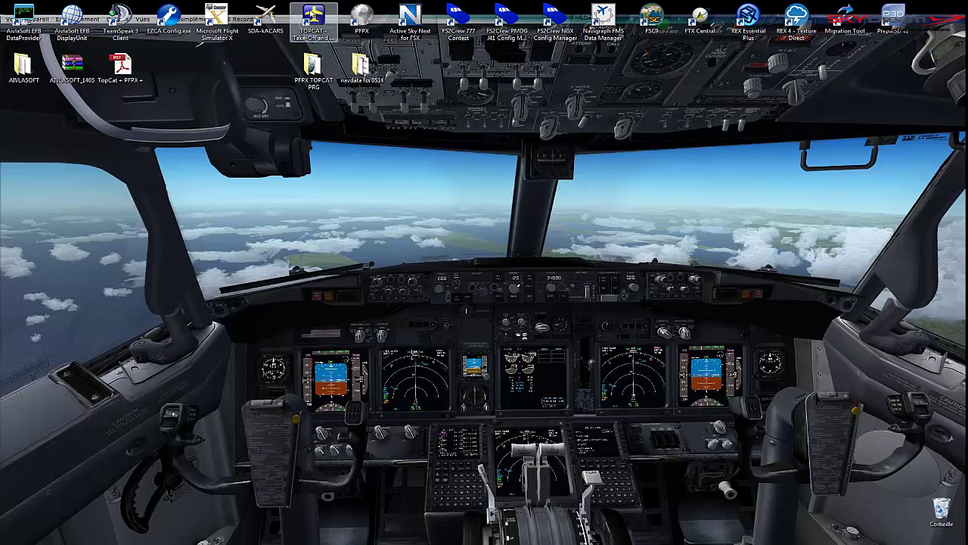
- Review the PFPX 1.14 and TOPCAT 2.74 Beta 1 installers on the FlightSimSoft downloads page in the browser
{"action": "left_click", "coordinate": [313, 23]}
{"action": "left_click", "coordinate": [367, 82]}
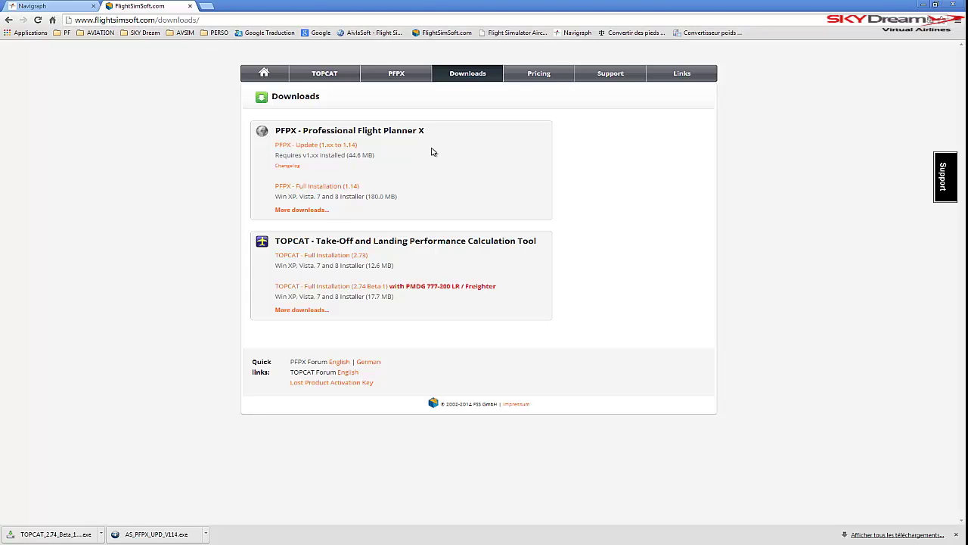
{"action": "left_click", "coordinate": [273, 74]}
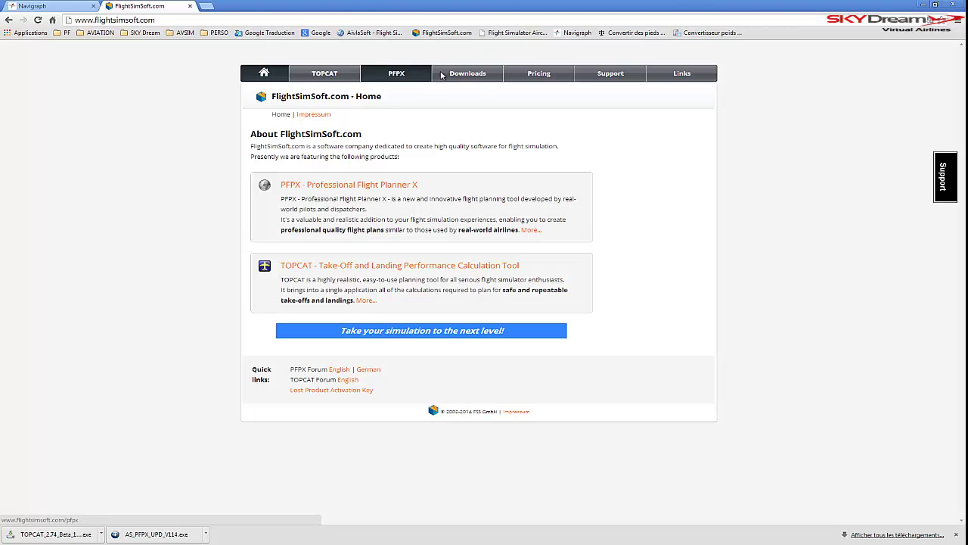
{"action": "left_click", "coordinate": [465, 76]}
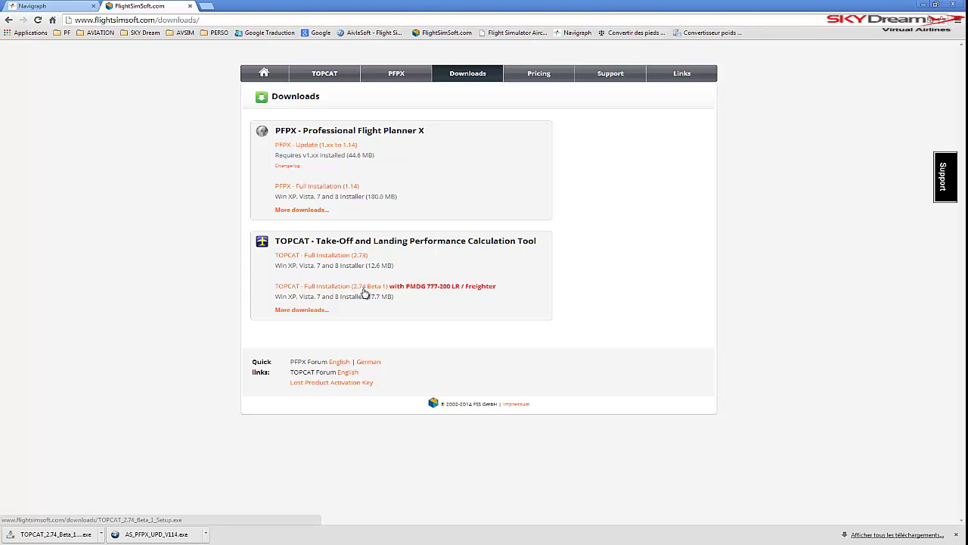
{"action": "left_click_drag", "start_coordinate": [407, 285], "coordinate": [500, 282]}
{"action": "left_click", "coordinate": [416, 299]}
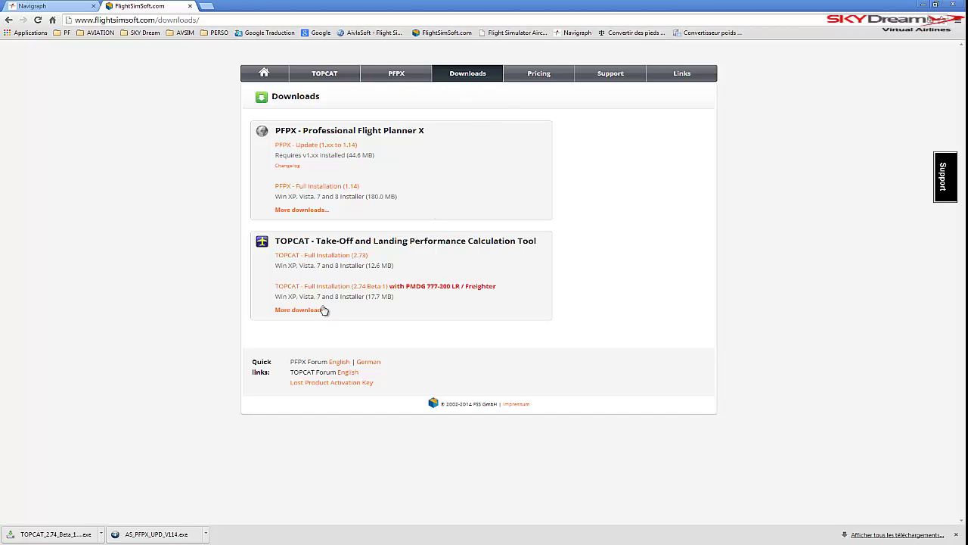
{"action": "left_click", "coordinate": [923, 6]}
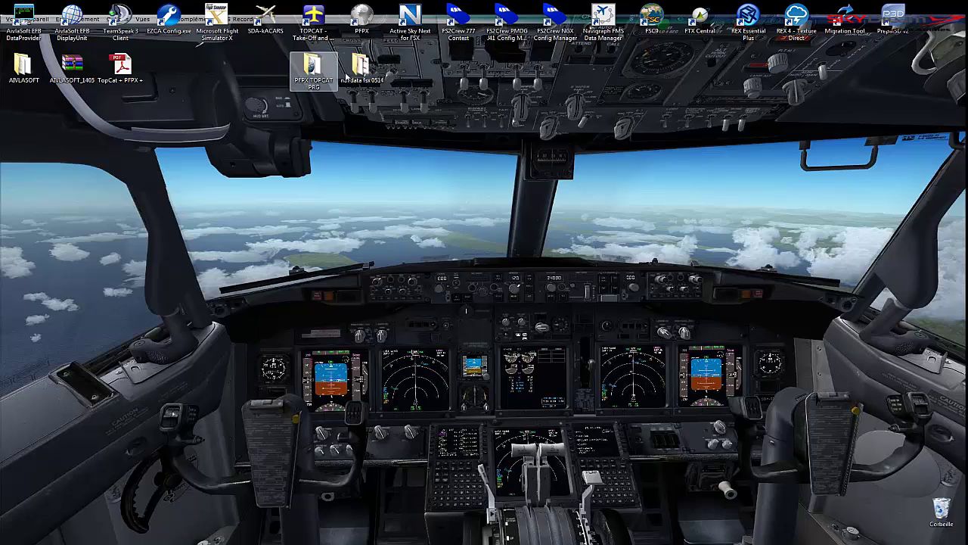
- Open the PFPX TOPCAT PRG folder from the desktop and select the AS_PFPX_V114 installer
{"action": "double_click", "coordinate": [310, 70]}
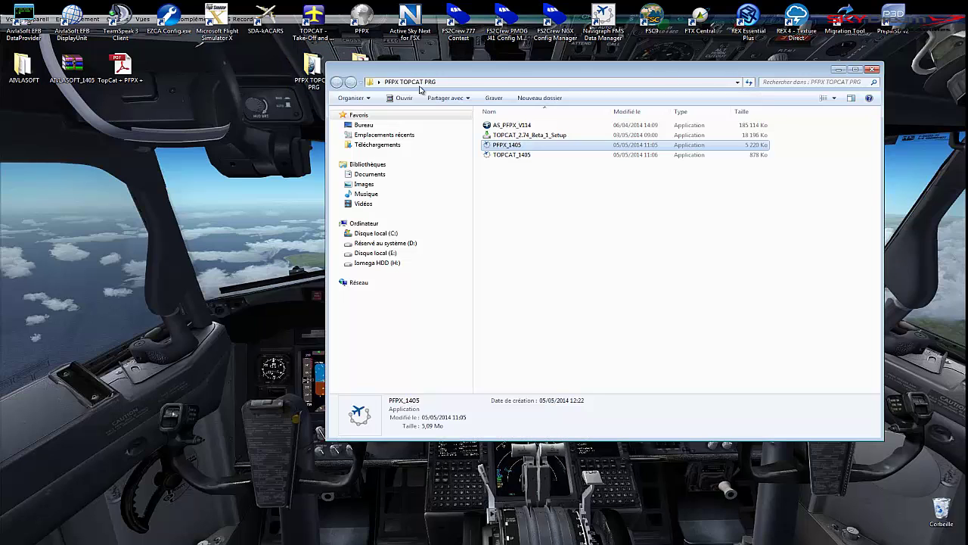
{"action": "left_click", "coordinate": [516, 126]}
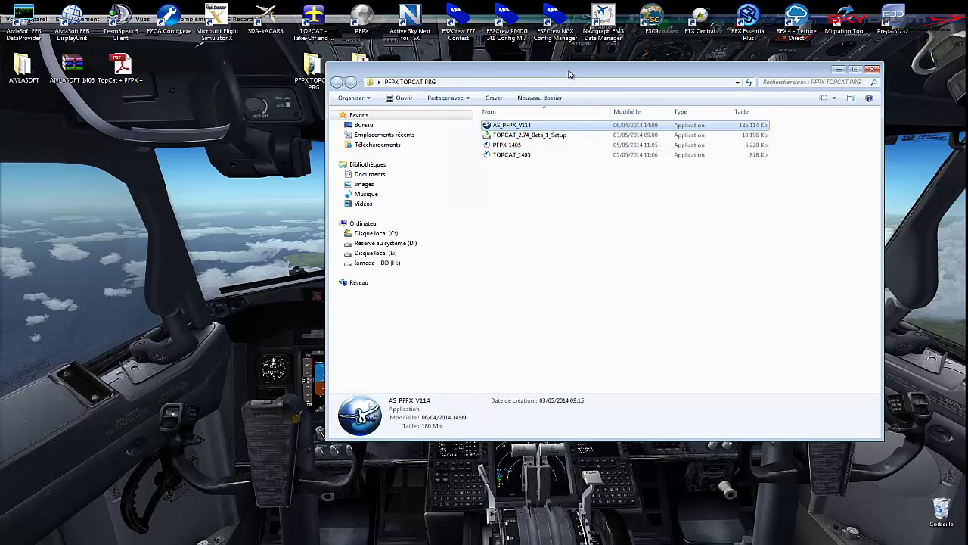
{"action": "left_click_drag", "start_coordinate": [572, 72], "coordinate": [416, 101]}
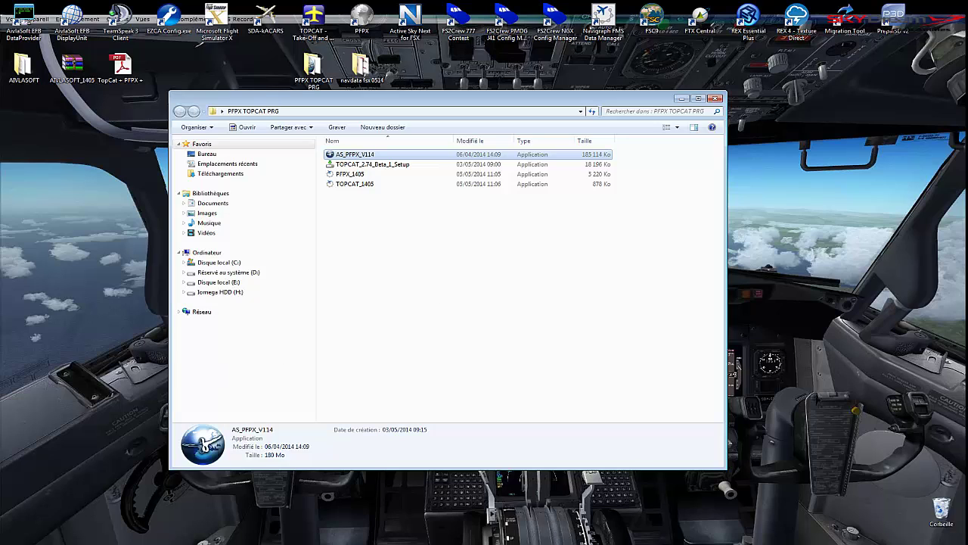
- Set the Windows User Account Control notification level to "Ne jamais m'avertir" for the user account and confirm it
{"action": "key", "text": "super"}
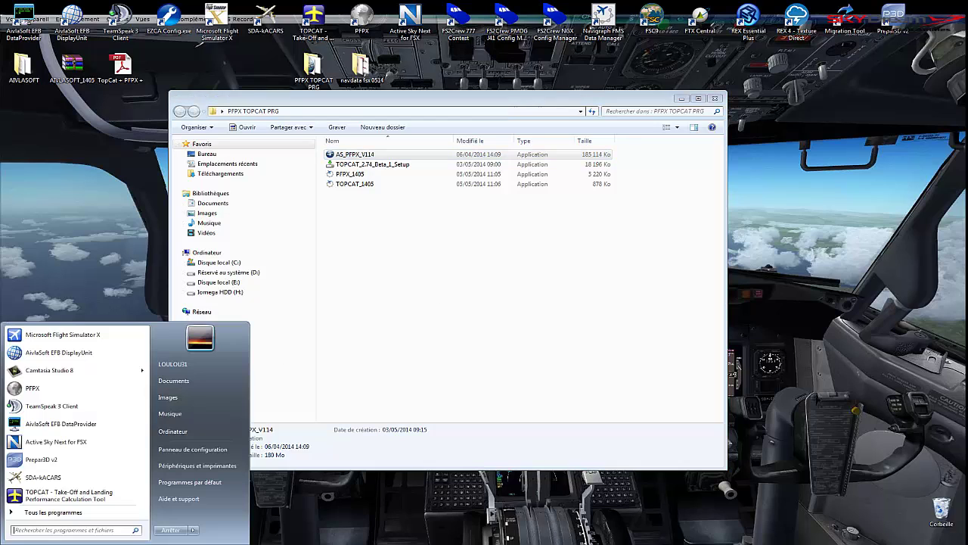
{"action": "left_click", "coordinate": [210, 451]}
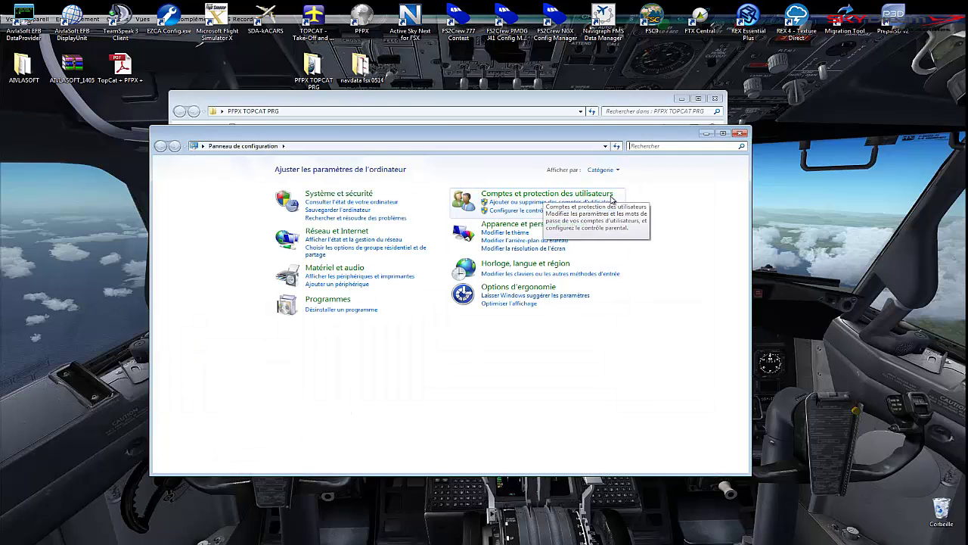
{"action": "left_click", "coordinate": [555, 195]}
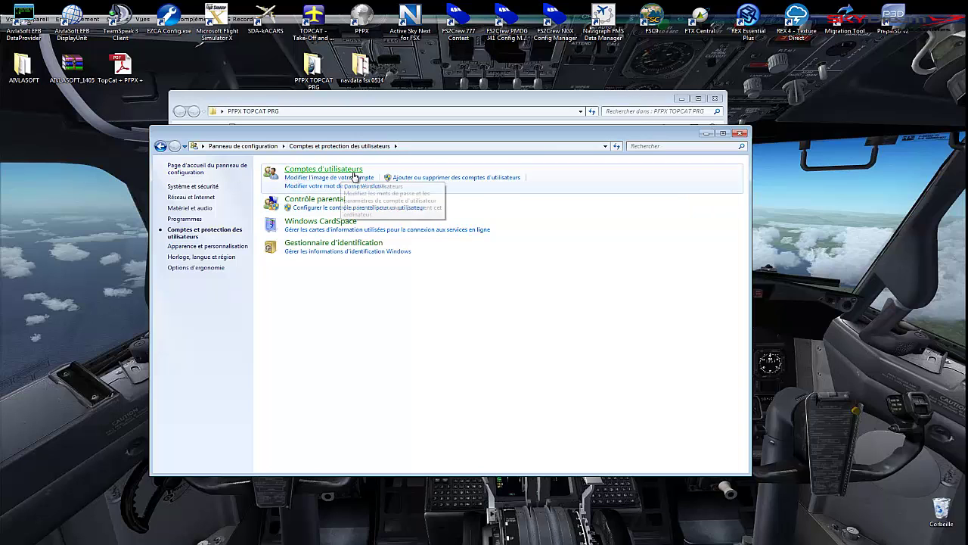
{"action": "left_click", "coordinate": [318, 171]}
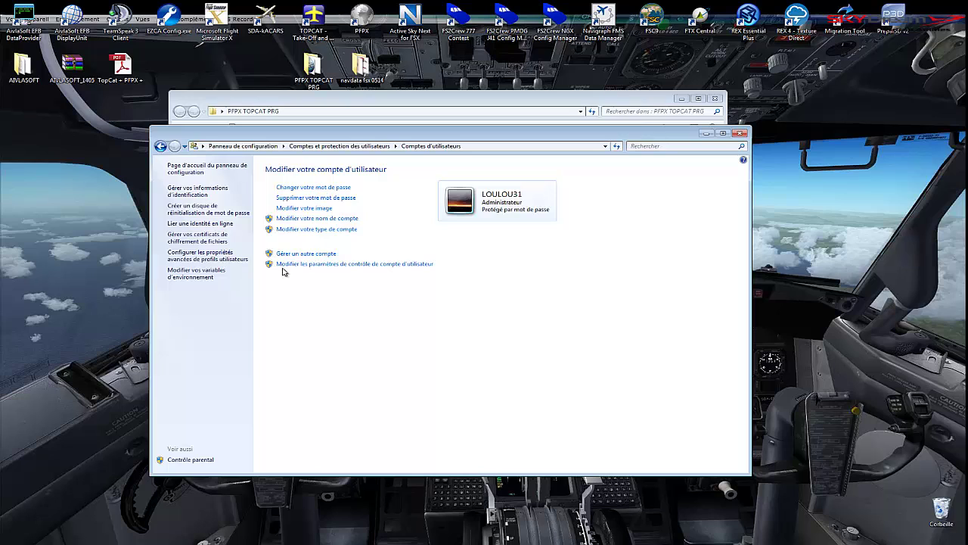
{"action": "left_click", "coordinate": [414, 264]}
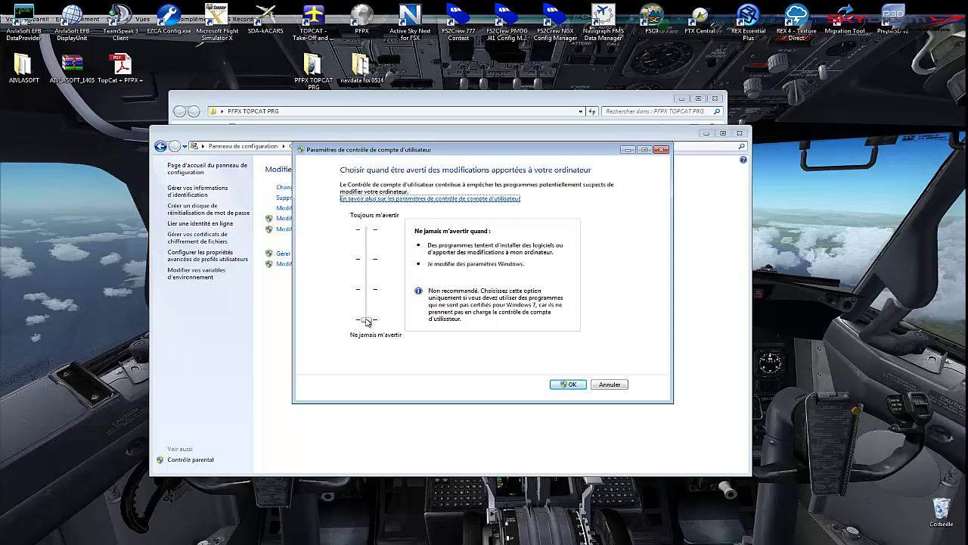
{"action": "left_click_drag", "start_coordinate": [367, 321], "coordinate": [368, 291]}
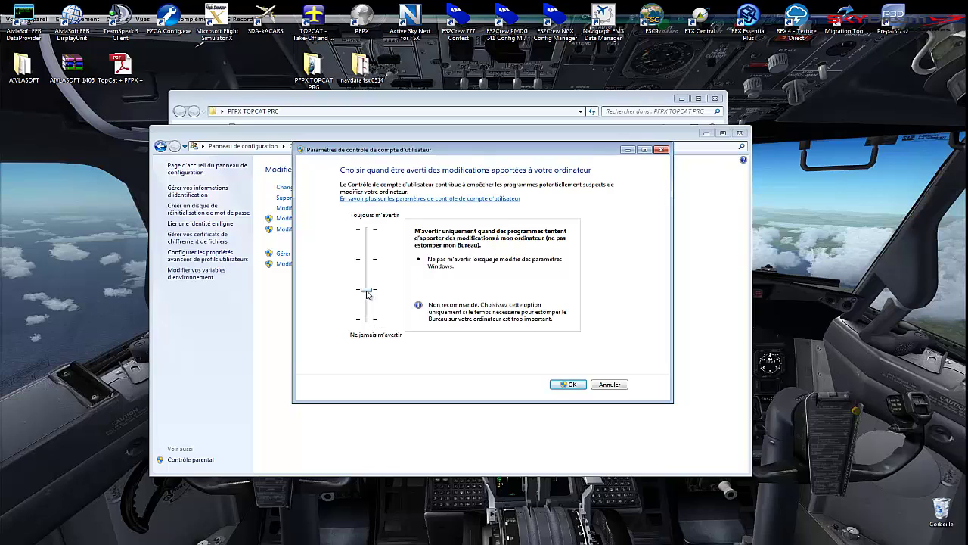
{"action": "left_click_drag", "start_coordinate": [366, 293], "coordinate": [371, 352]}
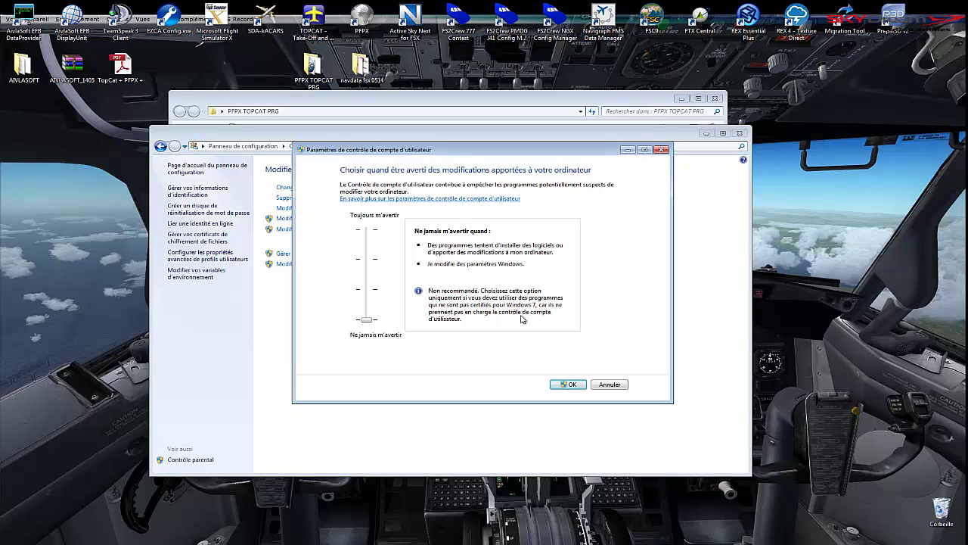
{"action": "left_click", "coordinate": [568, 384]}
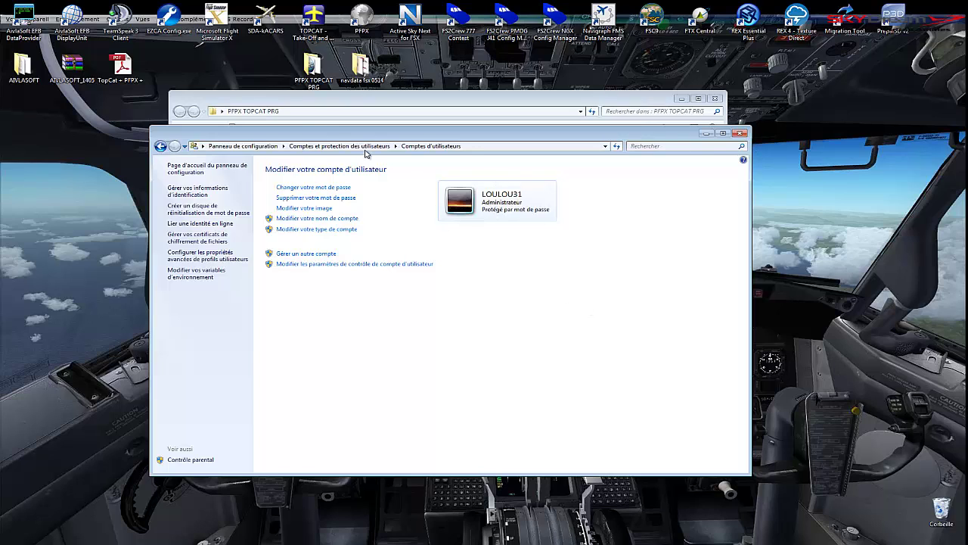
{"action": "left_click_drag", "start_coordinate": [316, 134], "coordinate": [333, 218]}
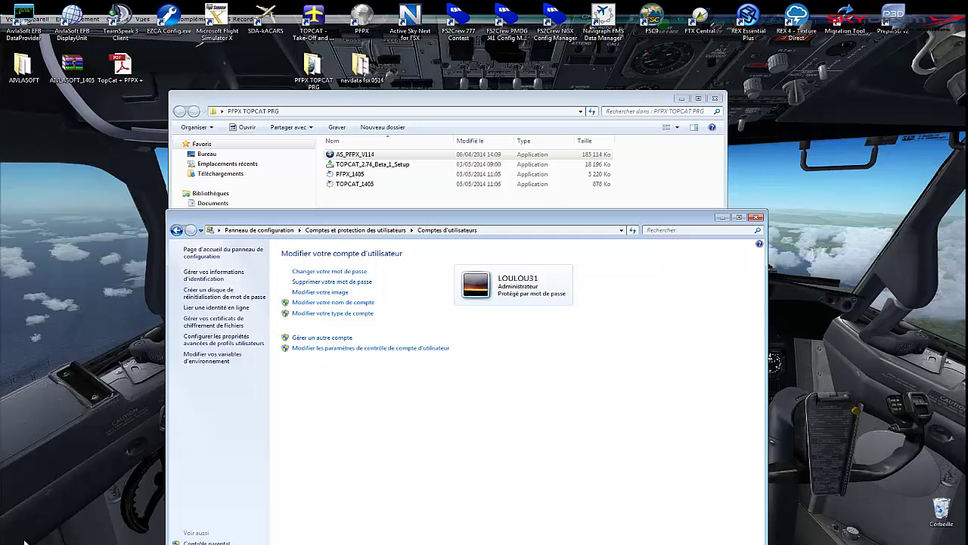
- Set the Windows folder options to "Afficher les fichiers, dossiers et lecteurs cachés" and apply the setting
{"action": "key", "text": "super"}
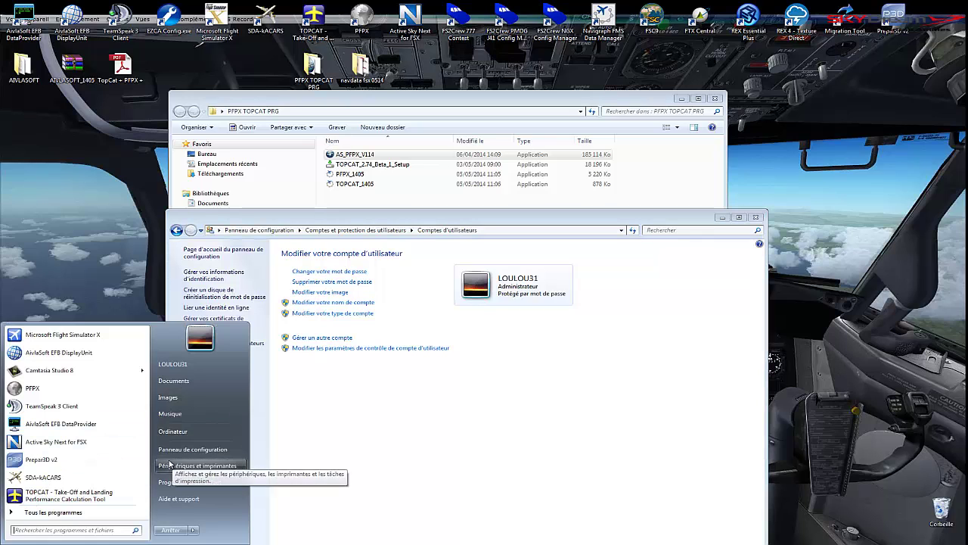
{"action": "left_click", "coordinate": [224, 450]}
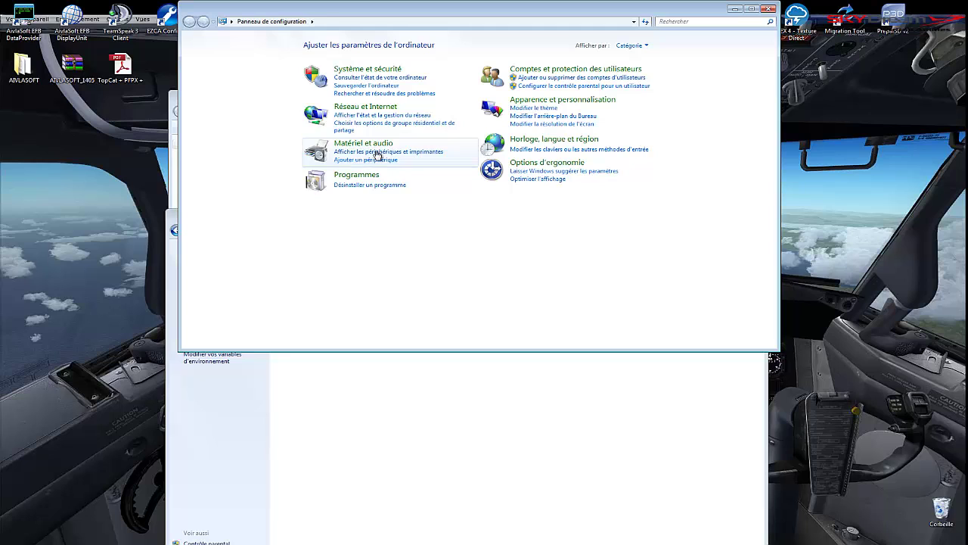
{"action": "left_click", "coordinate": [569, 100]}
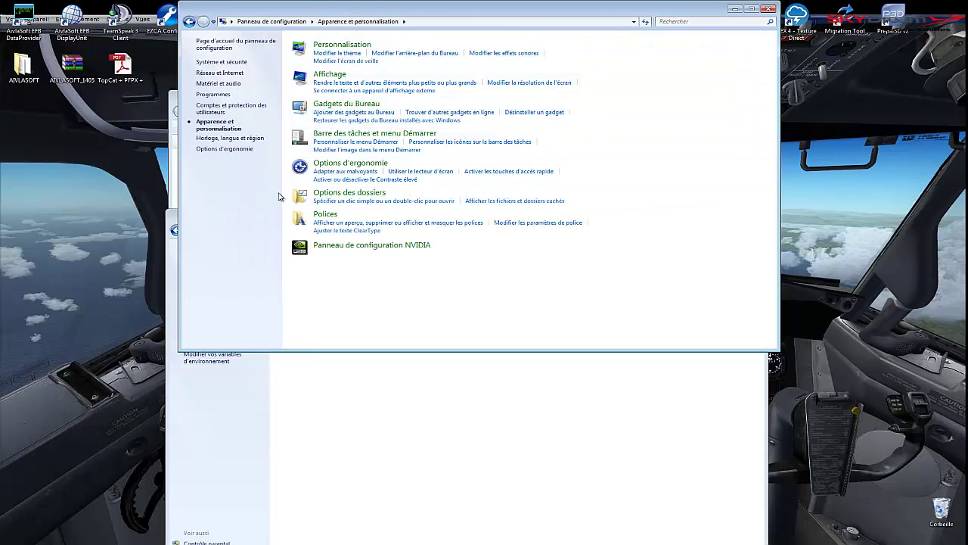
{"action": "left_click", "coordinate": [346, 194]}
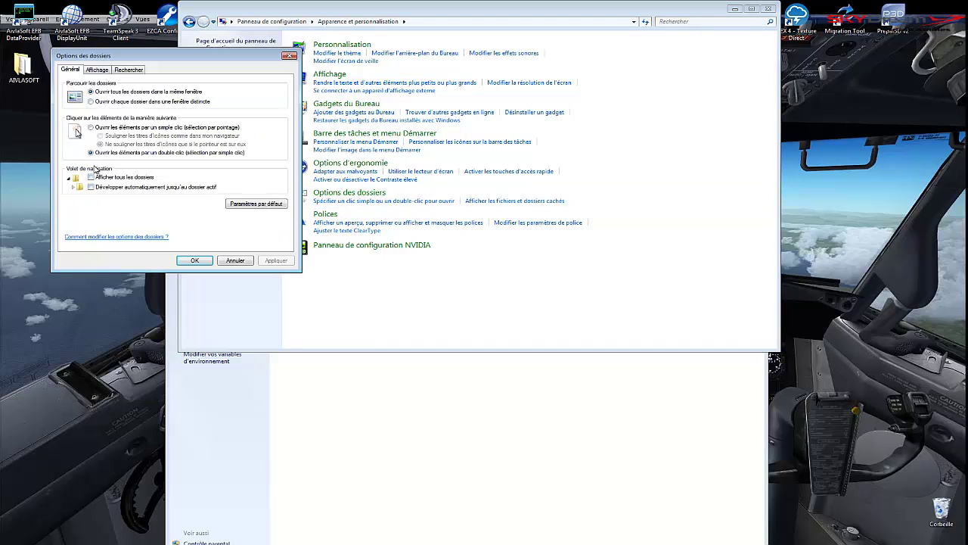
{"action": "left_click", "coordinate": [98, 69]}
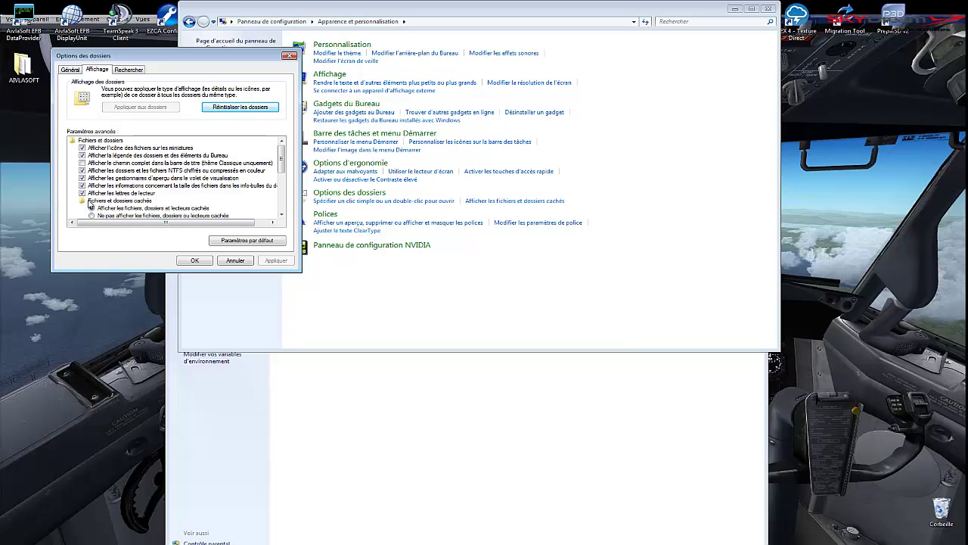
{"action": "left_click_drag", "start_coordinate": [207, 58], "coordinate": [297, 84]}
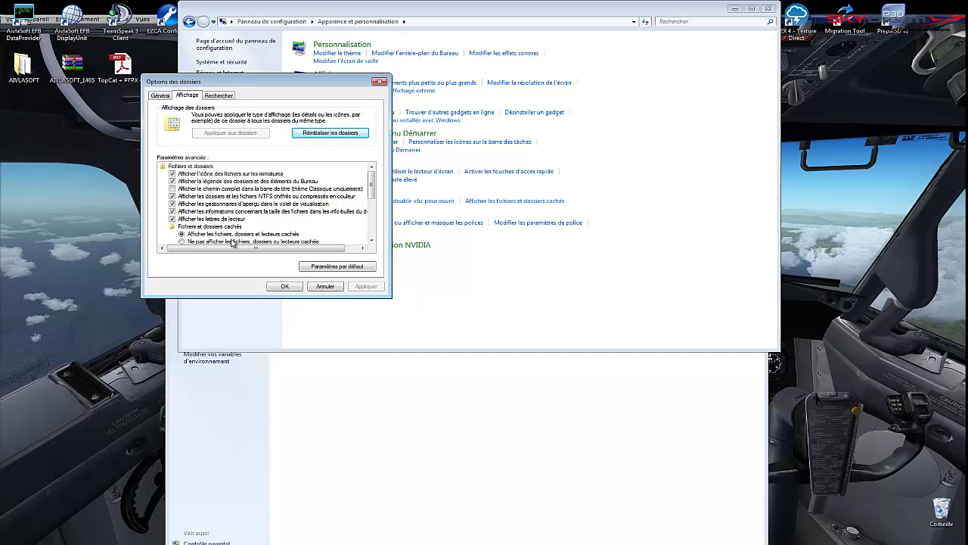
{"action": "left_click", "coordinate": [185, 241]}
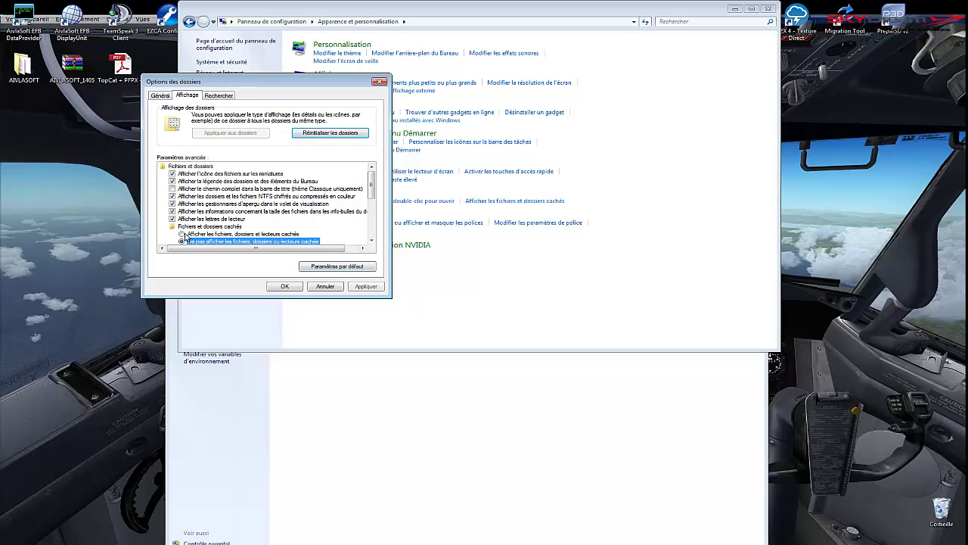
{"action": "left_click", "coordinate": [184, 234]}
{"action": "left_click", "coordinate": [365, 286]}
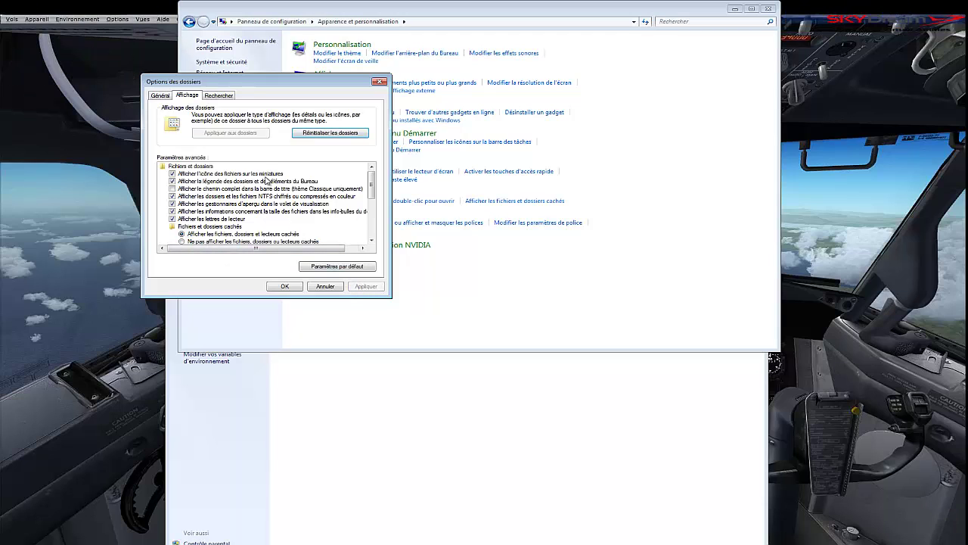
{"action": "left_click", "coordinate": [284, 287]}
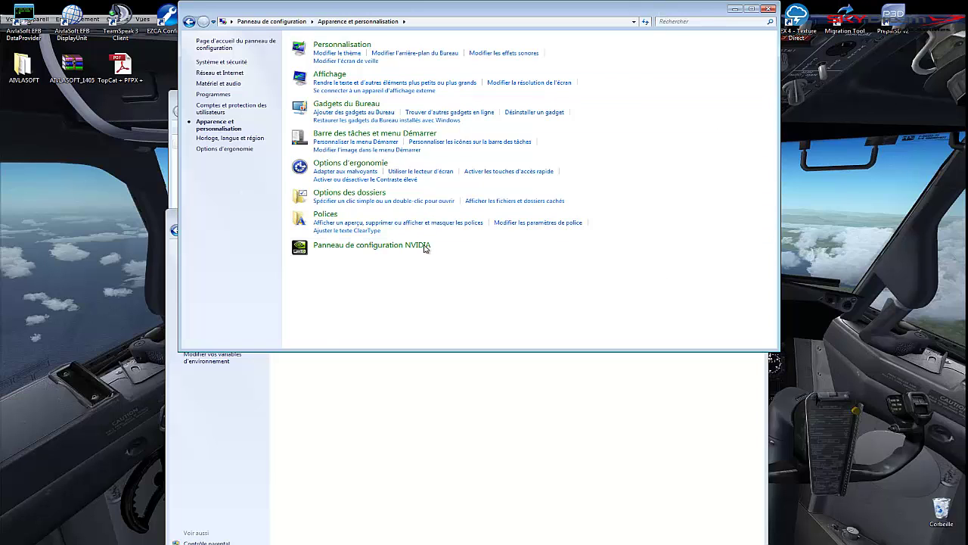
- Close the Control Panel windows and return to the PFPX TOPCAT PRG folder
{"action": "left_click", "coordinate": [734, 9]}
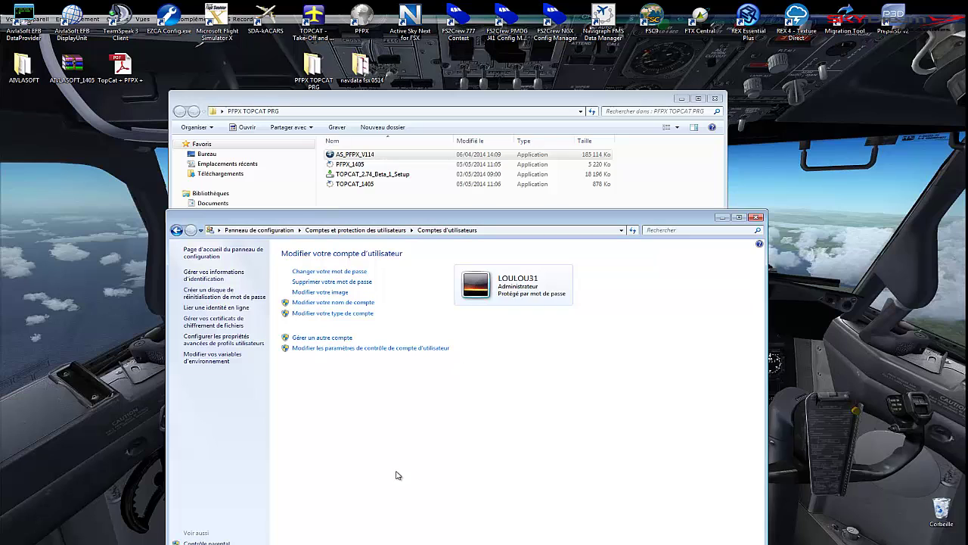
{"action": "left_click", "coordinate": [512, 543]}
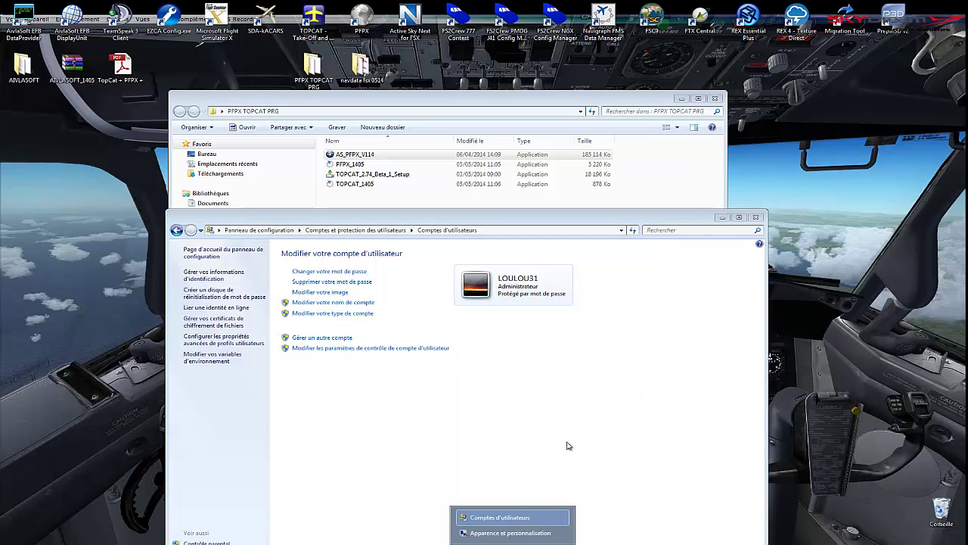
{"action": "left_click", "coordinate": [525, 516]}
{"action": "left_click", "coordinate": [754, 218]}
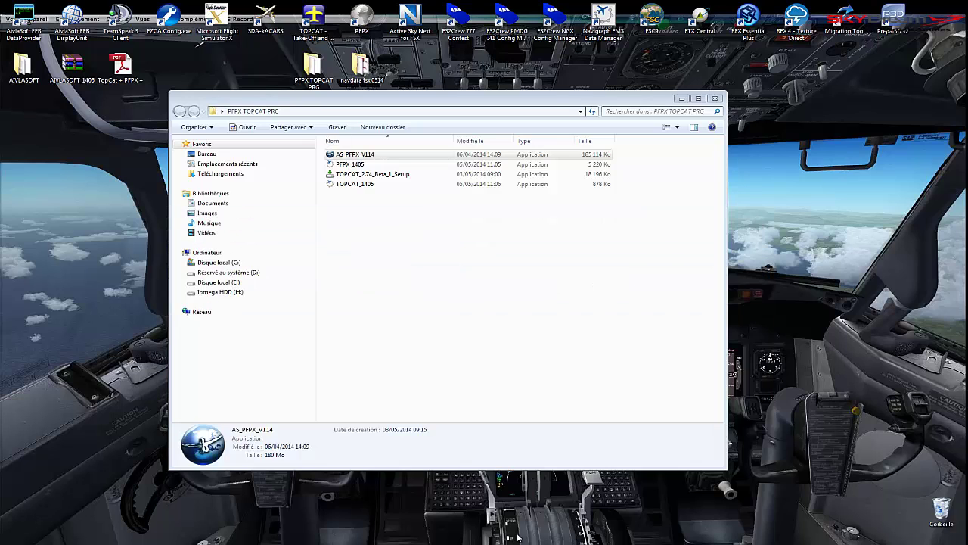
{"action": "left_click", "coordinate": [761, 8]}
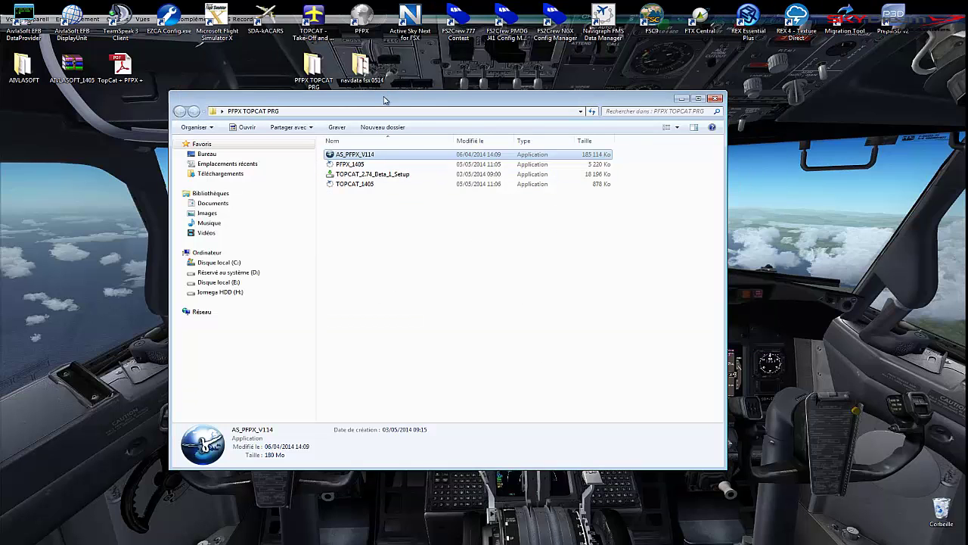
{"action": "left_click_drag", "start_coordinate": [384, 97], "coordinate": [466, 127]}
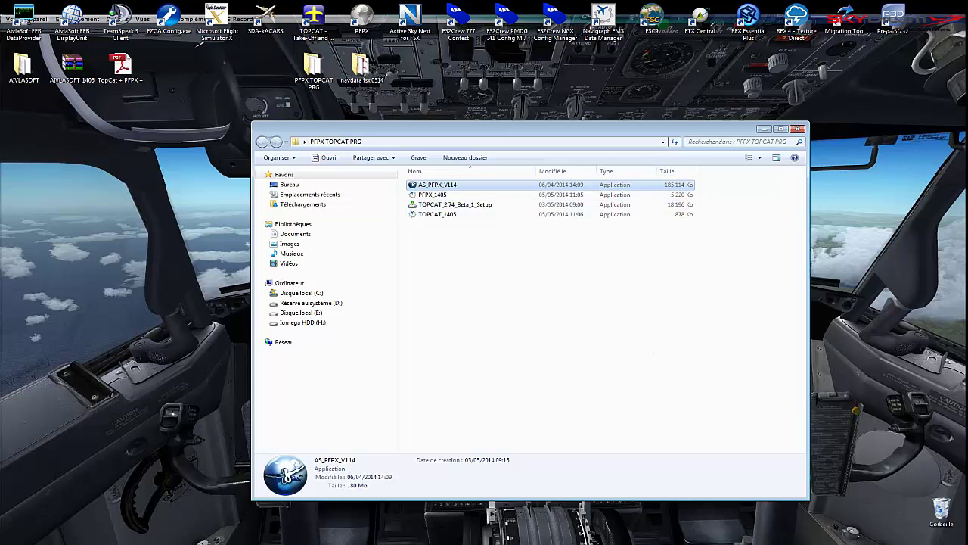
- Open TOPCAT to view its aircraft database, close it, and make the PFPX TOPCAT PRG folder window smaller
{"action": "double_click", "coordinate": [437, 214]}
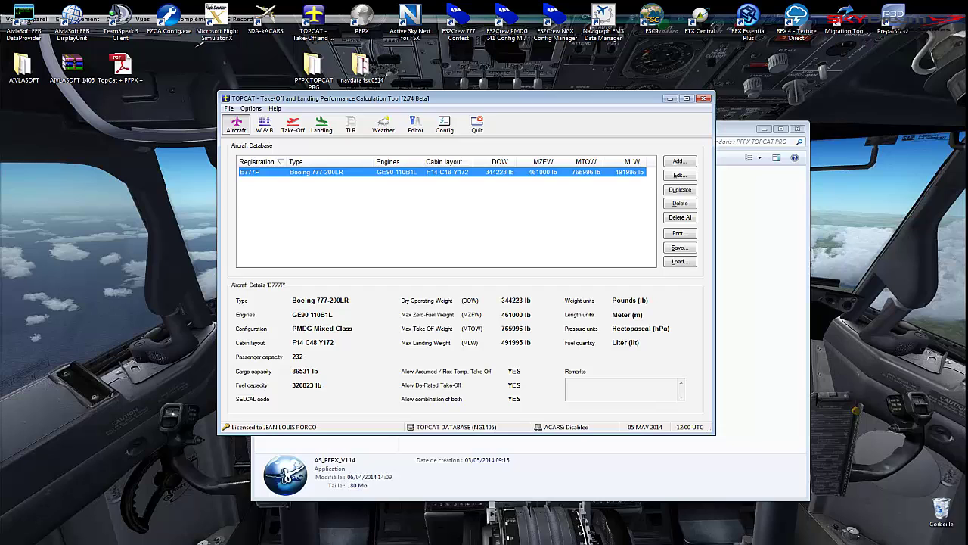
{"action": "left_click", "coordinate": [703, 98]}
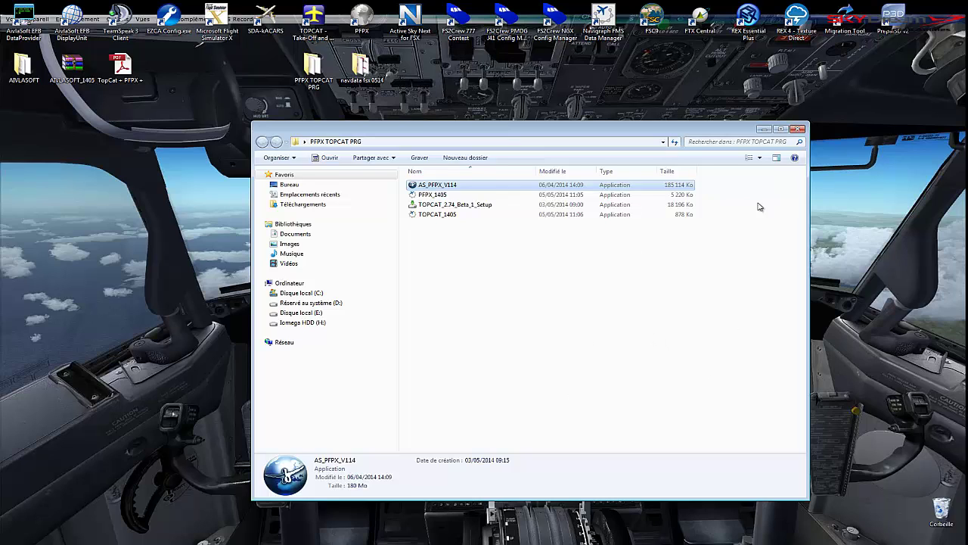
{"action": "left_click_drag", "start_coordinate": [588, 132], "coordinate": [486, 114]}
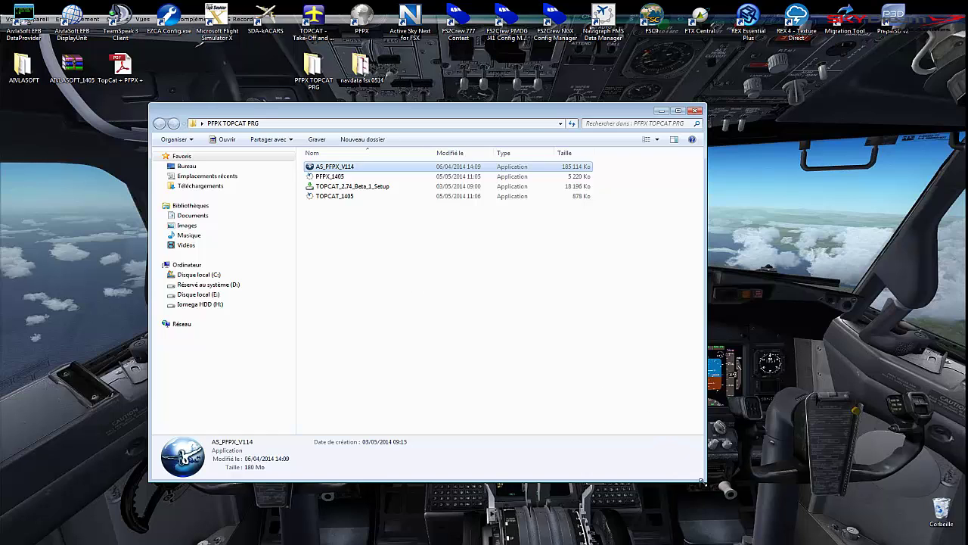
{"action": "left_click_drag", "start_coordinate": [702, 481], "coordinate": [689, 440]}
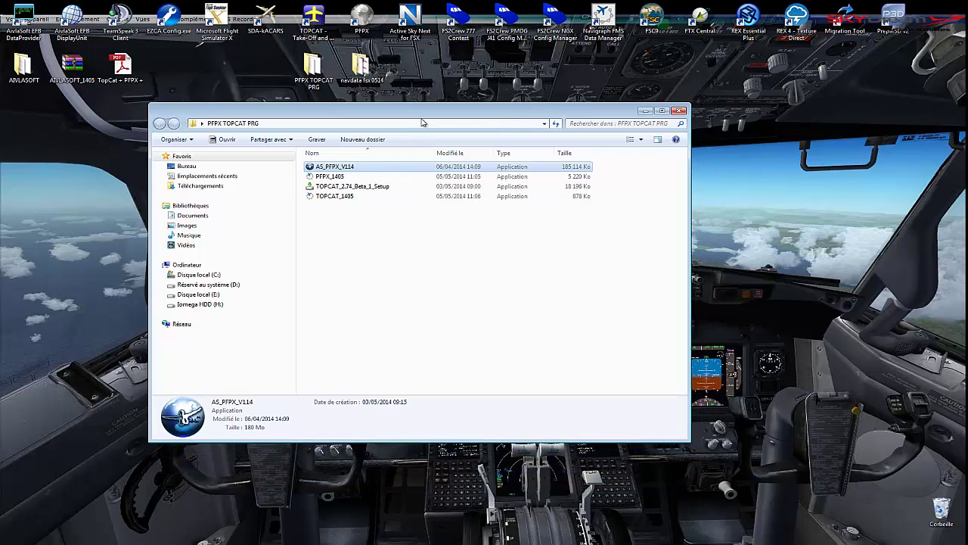
{"action": "left_click_drag", "start_coordinate": [422, 123], "coordinate": [604, 227]}
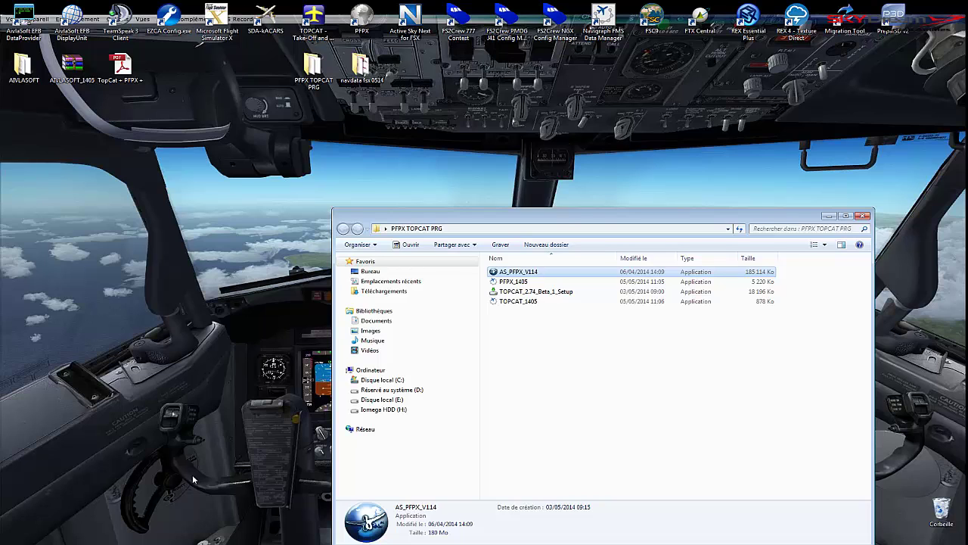
{"action": "left_click_drag", "start_coordinate": [564, 216], "coordinate": [499, 142]}
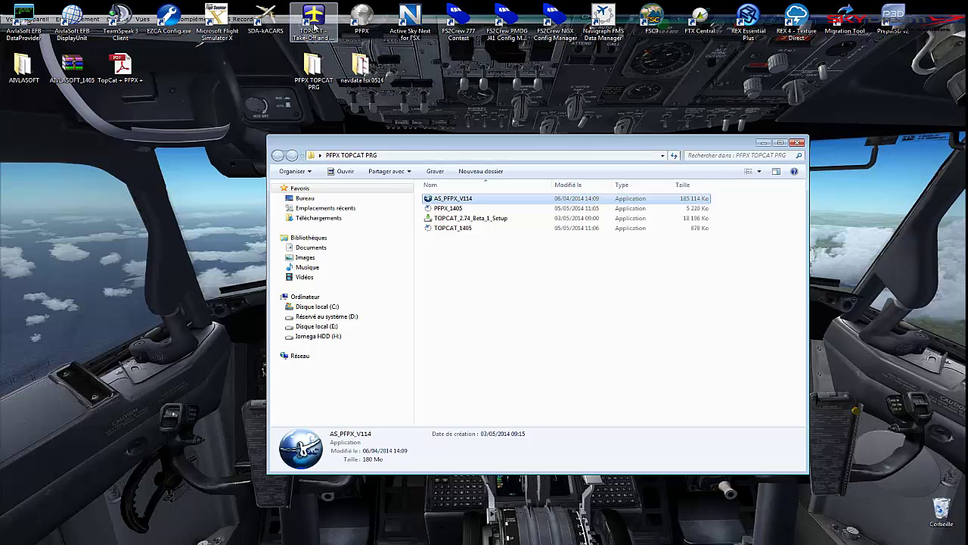
{"action": "left_click_drag", "start_coordinate": [385, 144], "coordinate": [330, 146]}
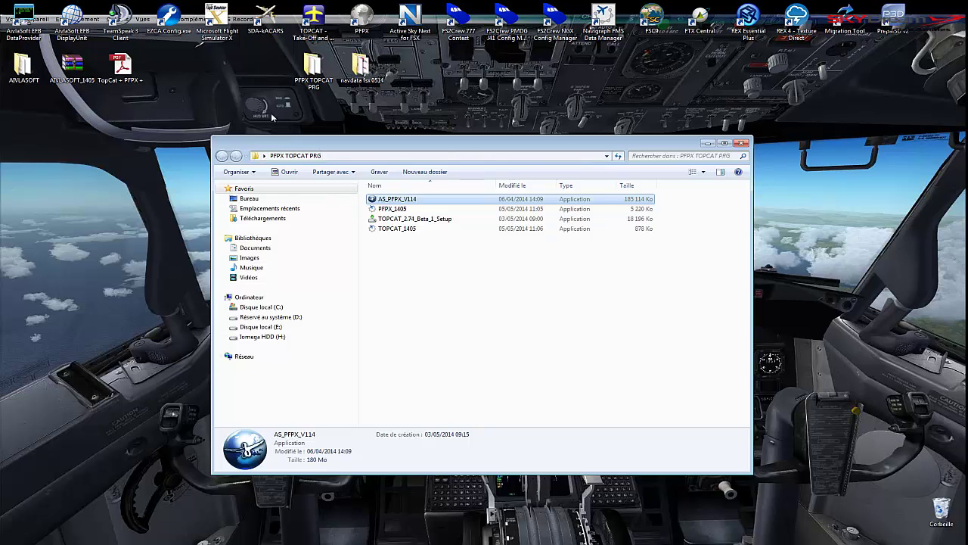
{"action": "left_click_drag", "start_coordinate": [402, 146], "coordinate": [526, 151]}
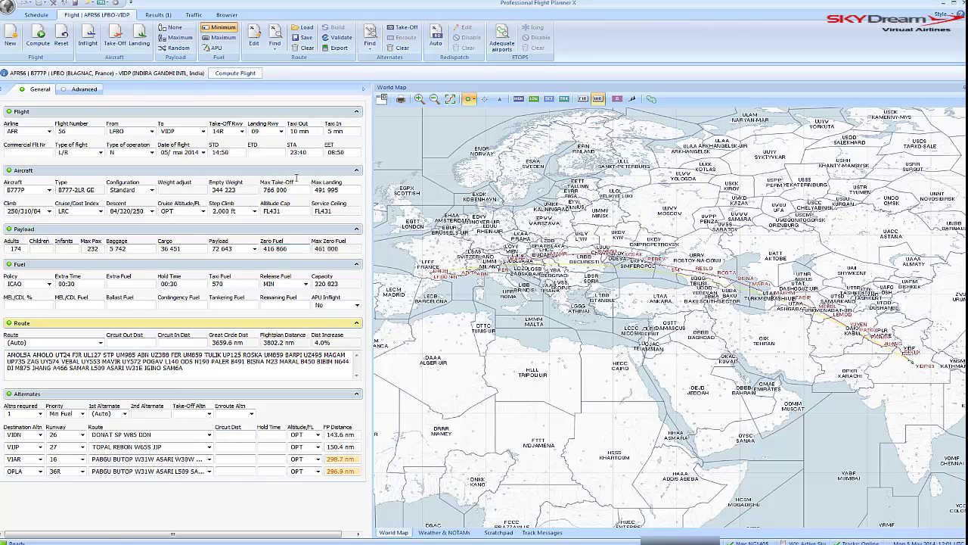
- Open the Program Options in Professional Flight Planner X and show the General program information and settings
{"action": "mouse_move", "coordinate": [458, 230]}
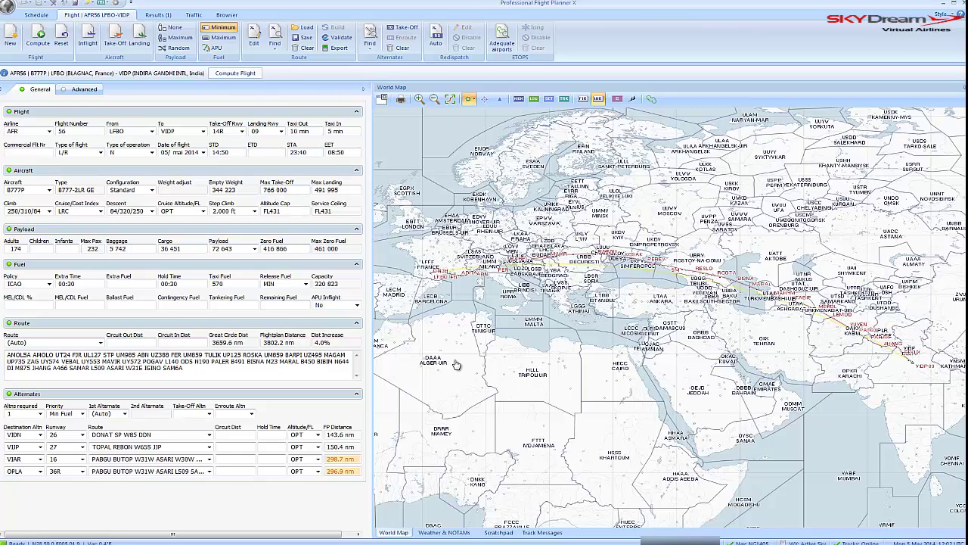
{"action": "left_click", "coordinate": [6, 6]}
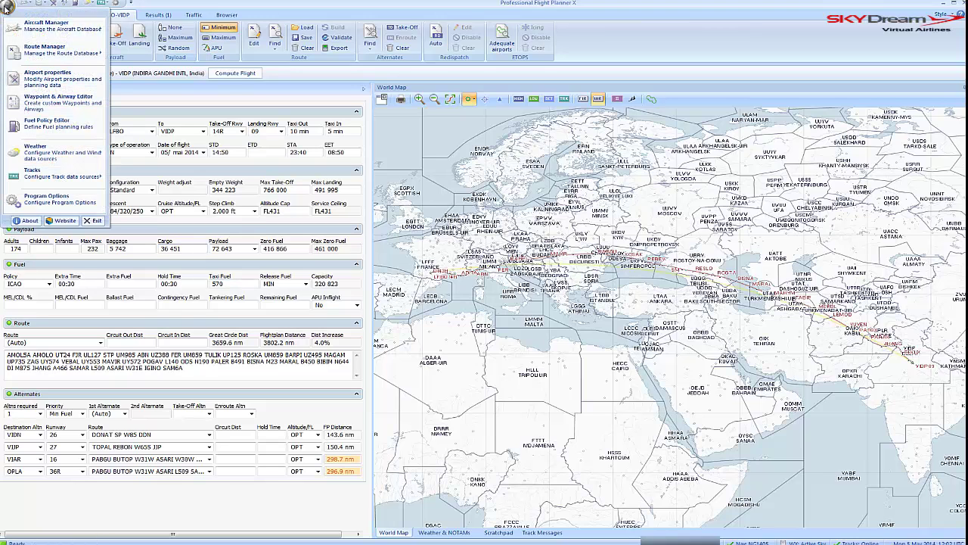
{"action": "mouse_move", "coordinate": [59, 40]}
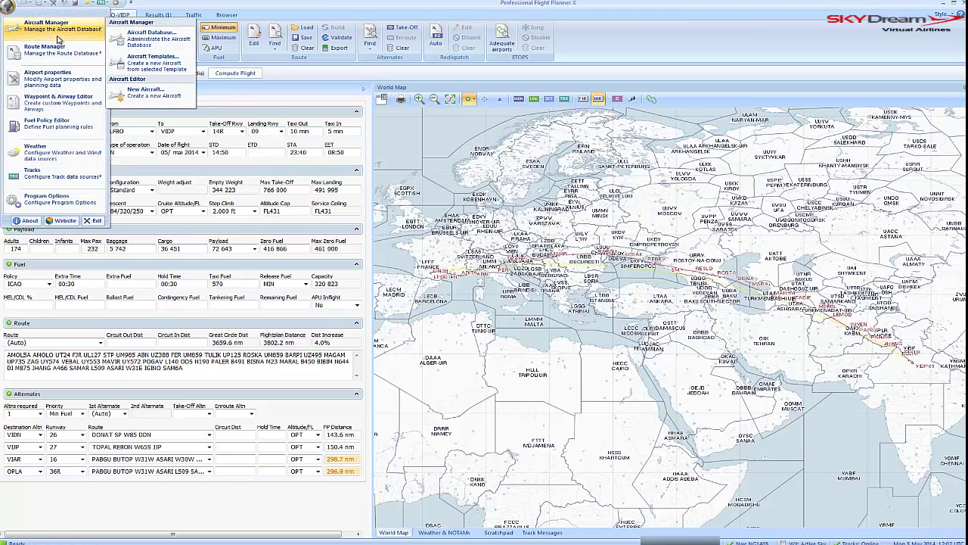
{"action": "left_click", "coordinate": [66, 201]}
{"action": "left_click_drag", "start_coordinate": [483, 144], "coordinate": [505, 92]}
{"action": "left_click", "coordinate": [382, 108]}
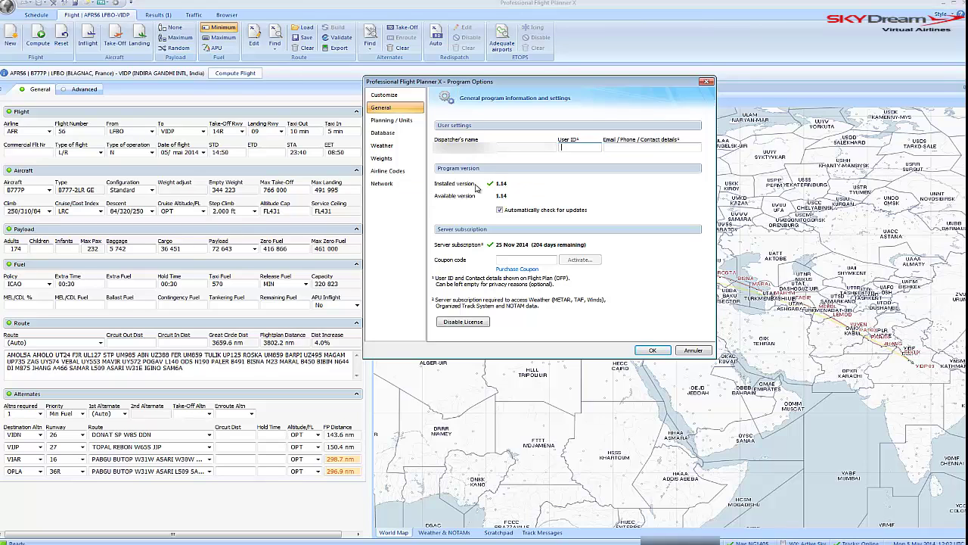
- In the Planning / Units options, choose Pounds (lb) for weights and Meters (m) for lengths
{"action": "left_click", "coordinate": [383, 121]}
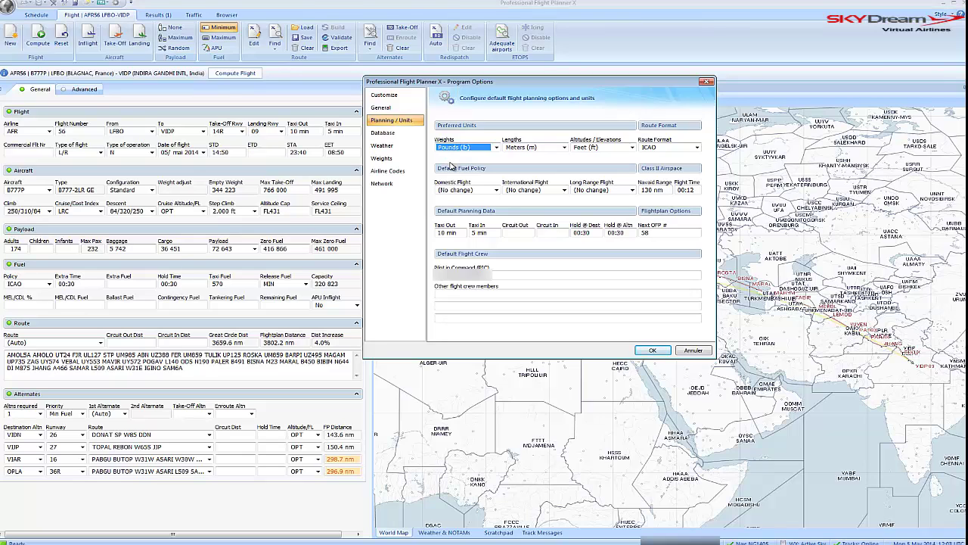
{"action": "left_click", "coordinate": [496, 148]}
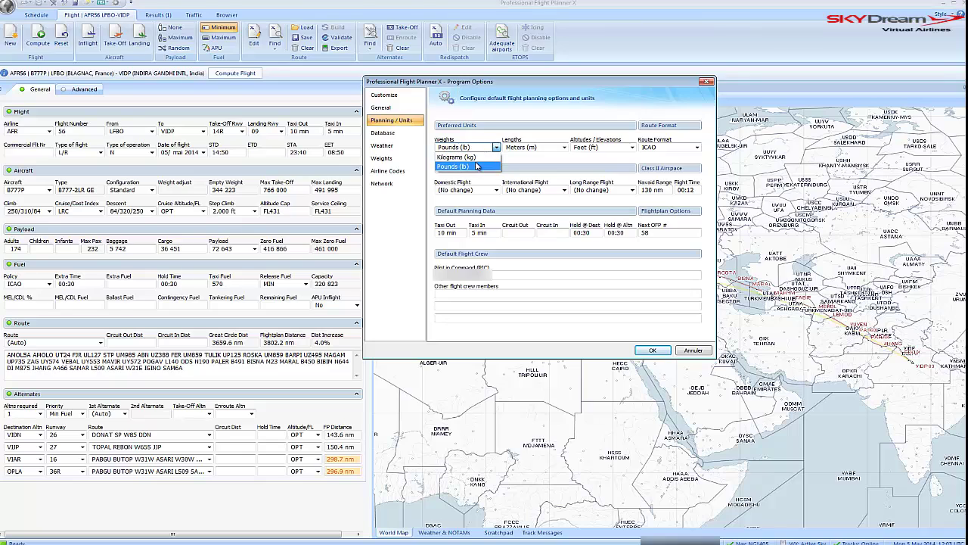
{"action": "left_click", "coordinate": [477, 167]}
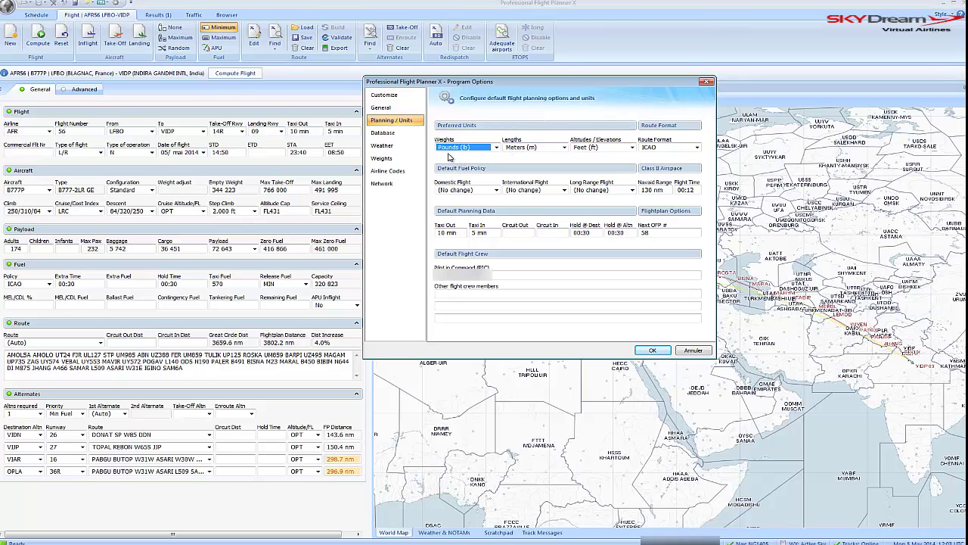
{"action": "left_click", "coordinate": [522, 149]}
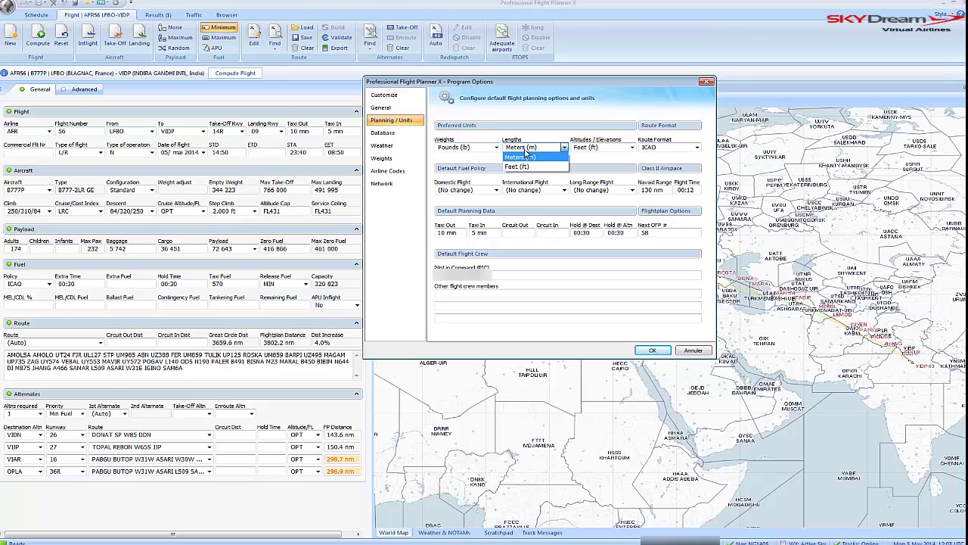
{"action": "left_click", "coordinate": [527, 158]}
{"action": "left_click", "coordinate": [530, 148]}
{"action": "left_click", "coordinate": [534, 137]}
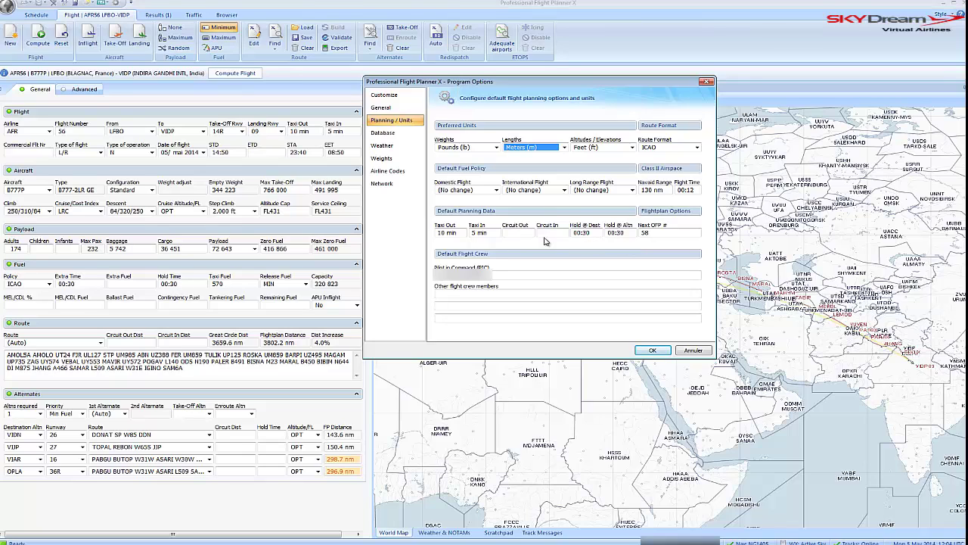
- View the Database statistics and the Weather settings in the Program Options
{"action": "left_click", "coordinate": [396, 137]}
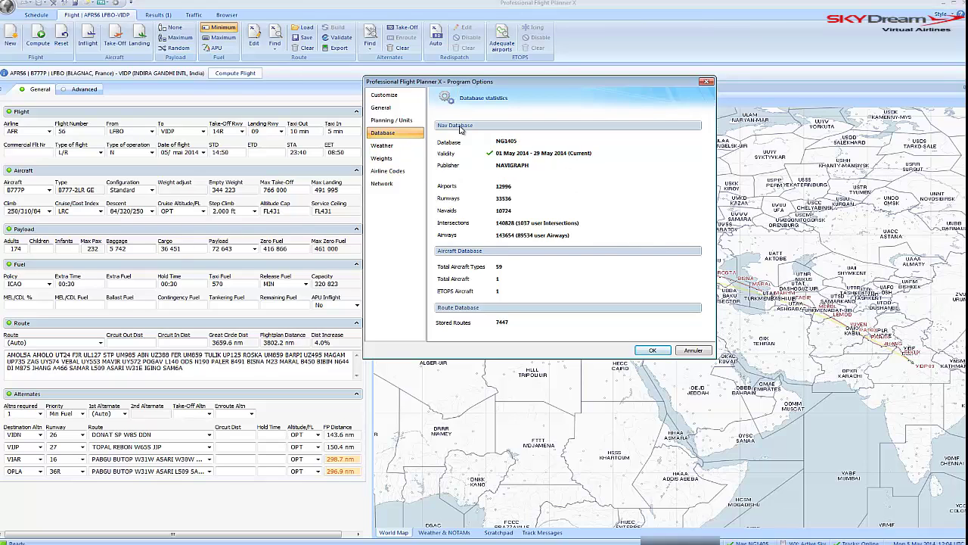
{"action": "left_click", "coordinate": [382, 147]}
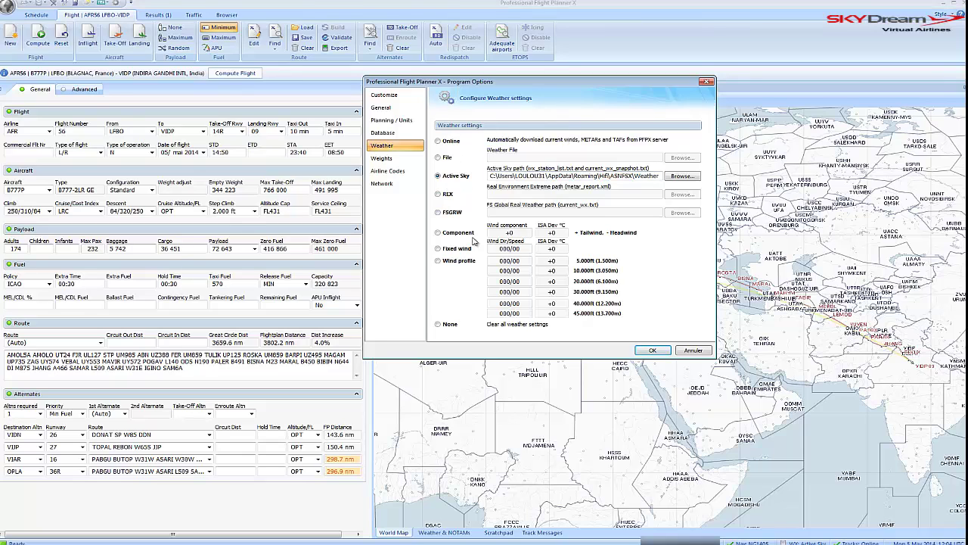
- Switch to Active Sky Next for FSX, view its weather map, and minimize its window
{"action": "left_click", "coordinate": [446, 543]}
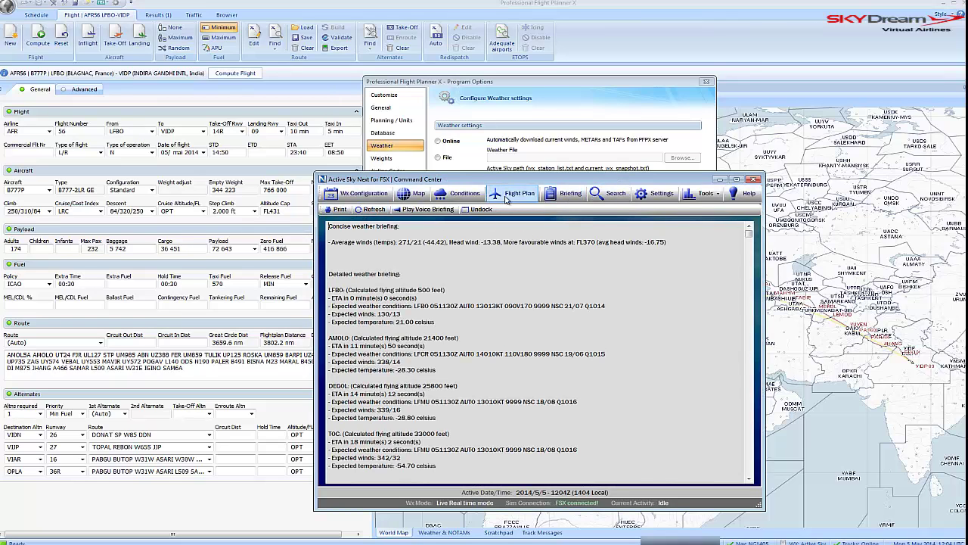
{"action": "left_click", "coordinate": [416, 195]}
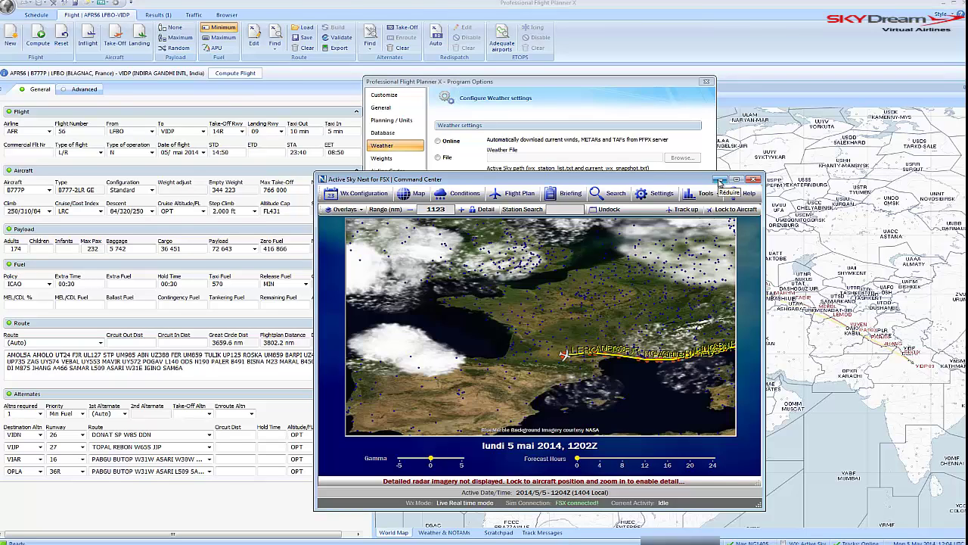
{"action": "left_click", "coordinate": [720, 180]}
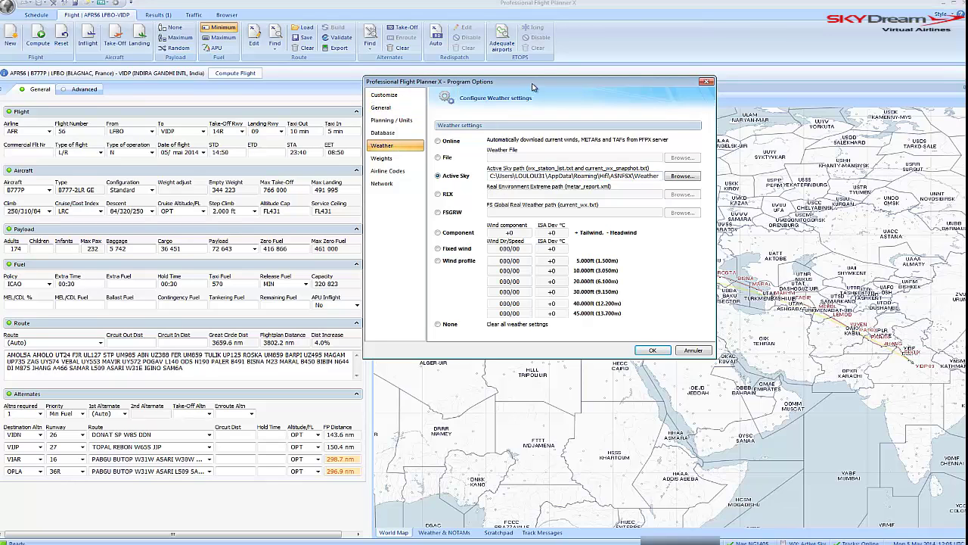
- Reposition the Program Options window and highlight the Active Sky path, including its final Weather folder
{"action": "left_click_drag", "start_coordinate": [536, 87], "coordinate": [443, 94]}
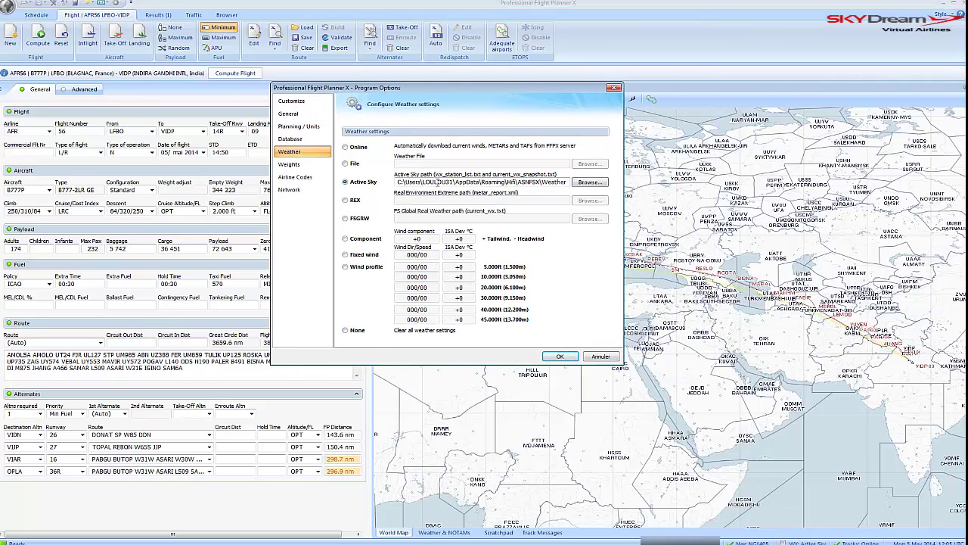
{"action": "left_click_drag", "start_coordinate": [397, 182], "coordinate": [571, 184]}
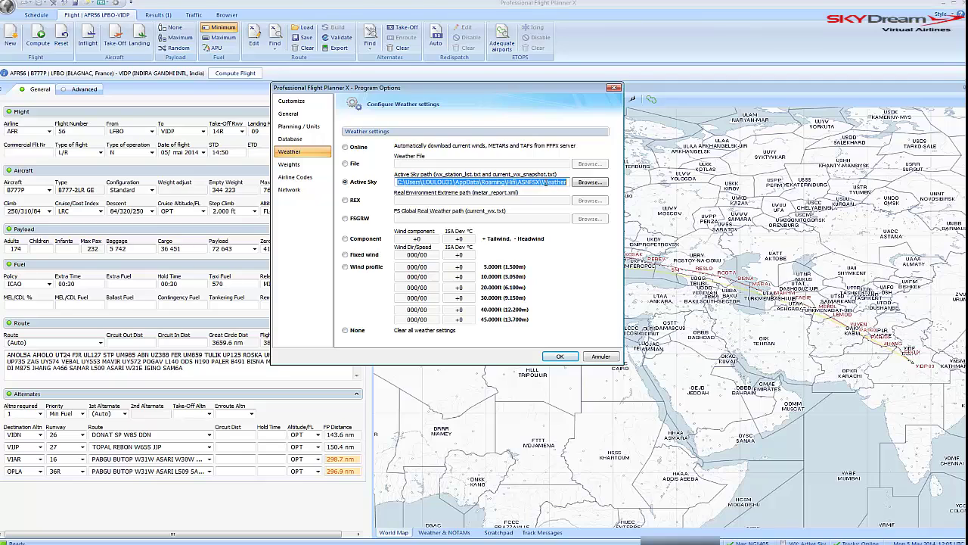
{"action": "left_click_drag", "start_coordinate": [546, 183], "coordinate": [583, 182]}
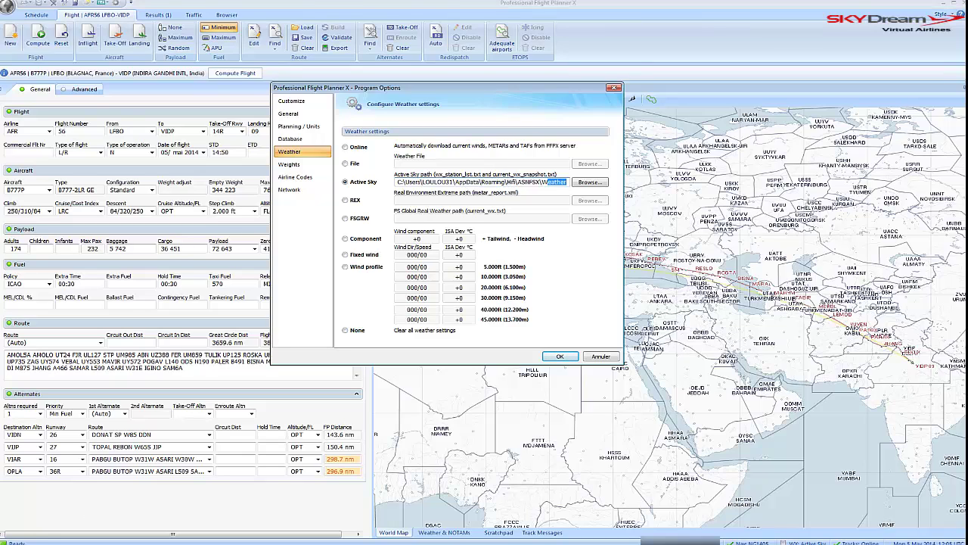
- In Windows Explorer, browse drive C: through Utilisateurs and the user's profile folder to AppData\Roaming
{"action": "left_click", "coordinate": [47, 543]}
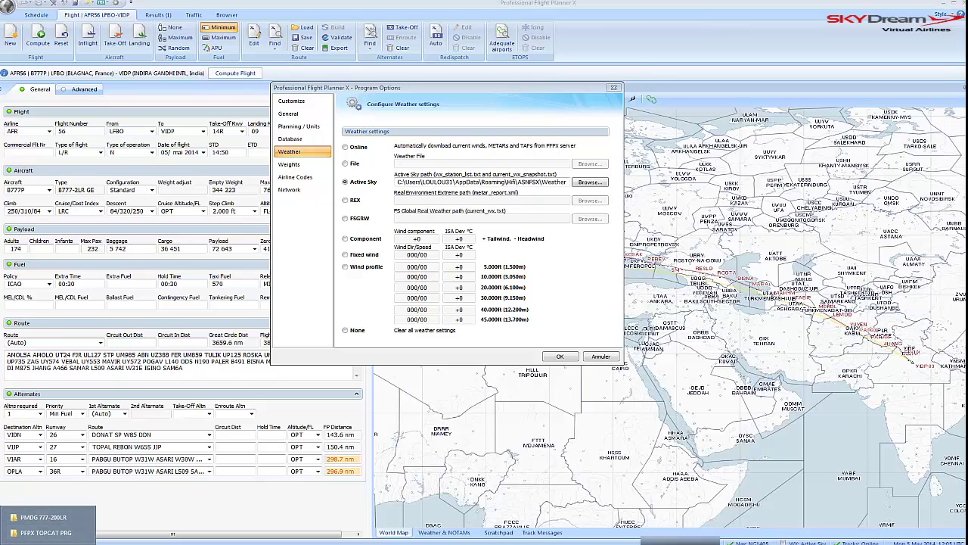
{"action": "left_click", "coordinate": [13, 543]}
{"action": "left_click", "coordinate": [173, 431]}
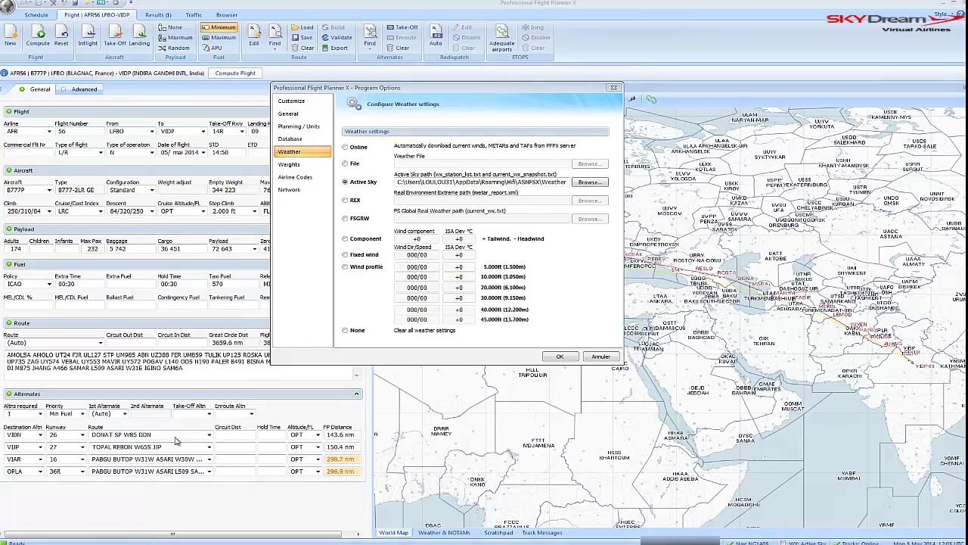
{"action": "double_click", "coordinate": [544, 225]}
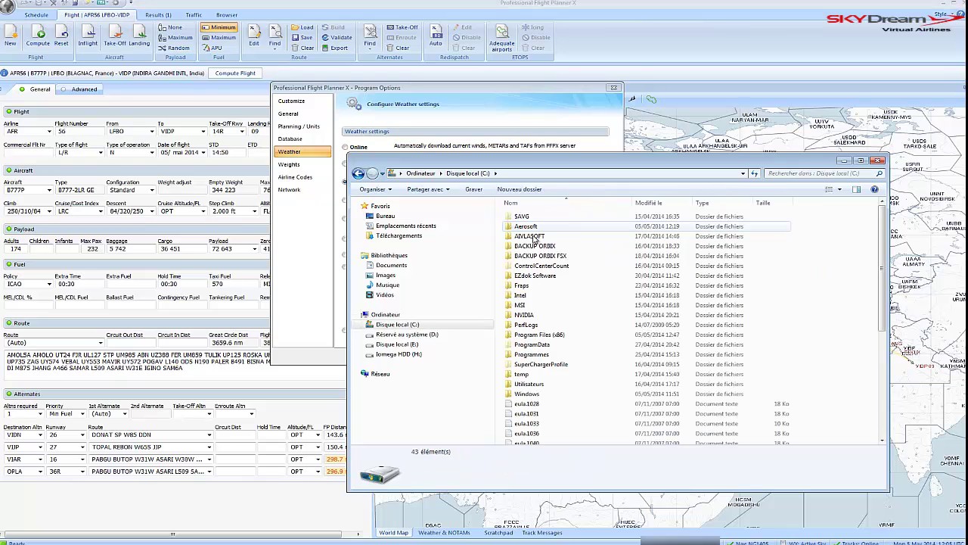
{"action": "double_click", "coordinate": [533, 383]}
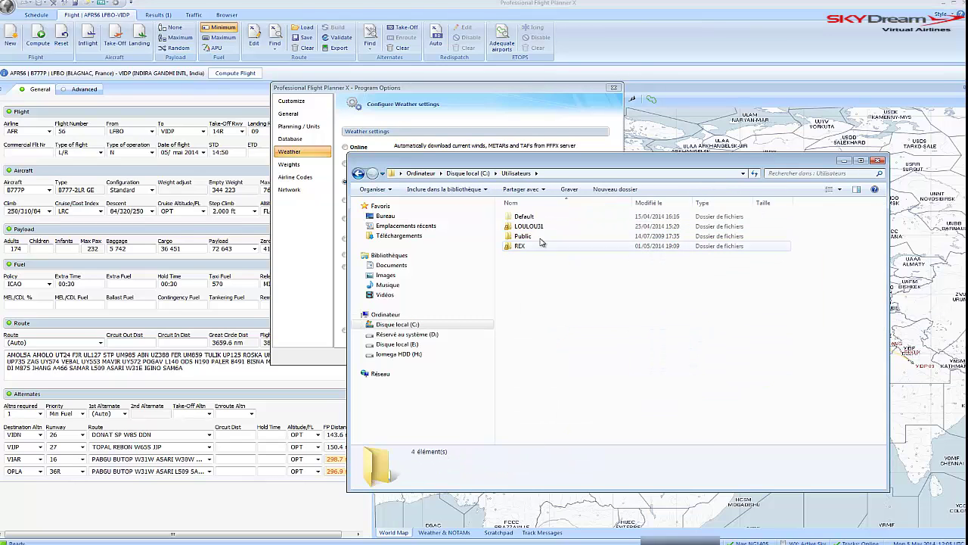
{"action": "double_click", "coordinate": [531, 226]}
{"action": "double_click", "coordinate": [537, 218]}
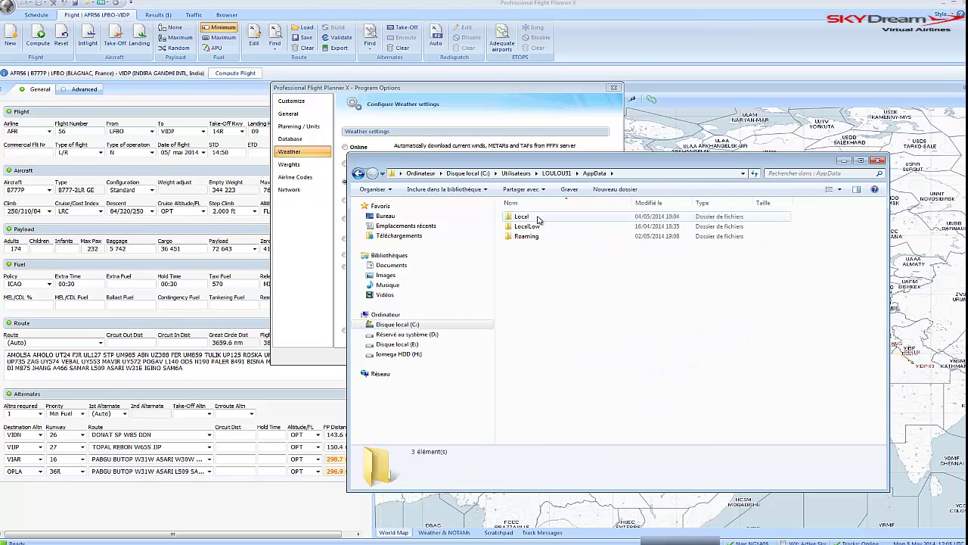
{"action": "double_click", "coordinate": [529, 237]}
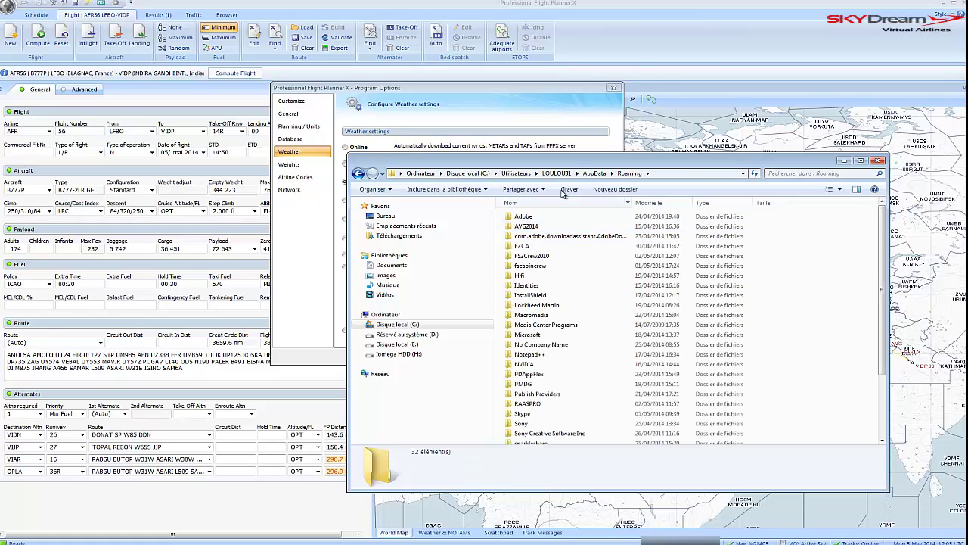
- Open the Hifi\ASNFSX\Weather folder, select the current_wx_snapshot file, and dismiss the Explorer window to return to the weather options
{"action": "left_click_drag", "start_coordinate": [596, 160], "coordinate": [492, 200]}
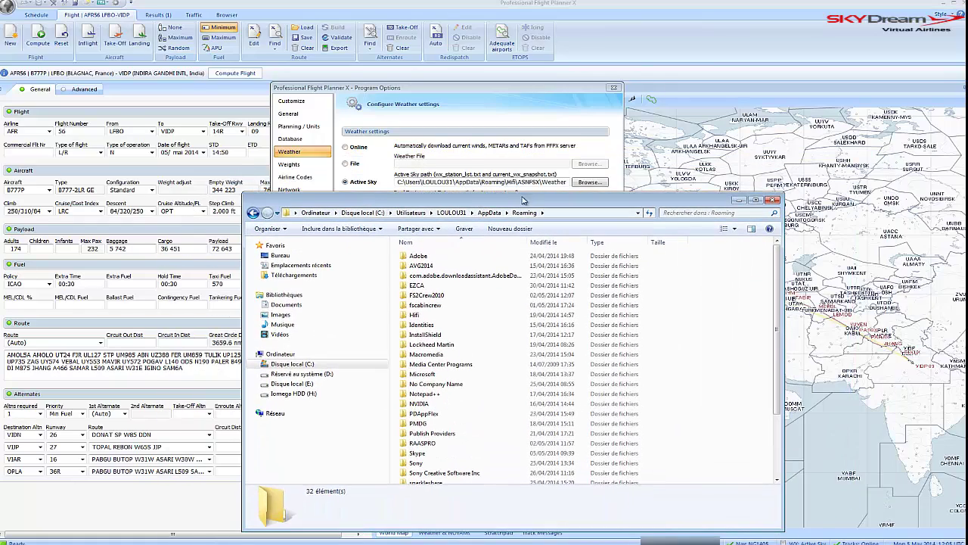
{"action": "double_click", "coordinate": [417, 316]}
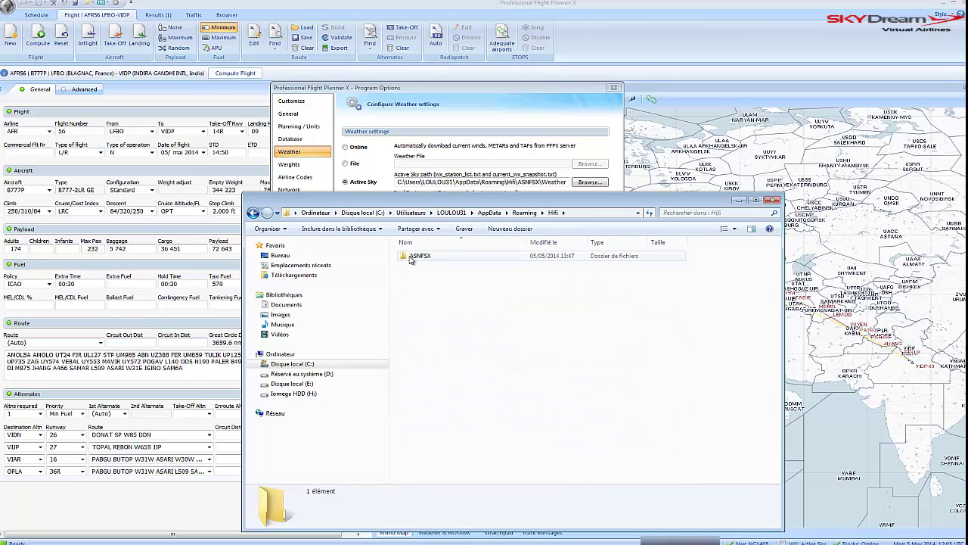
{"action": "double_click", "coordinate": [454, 260]}
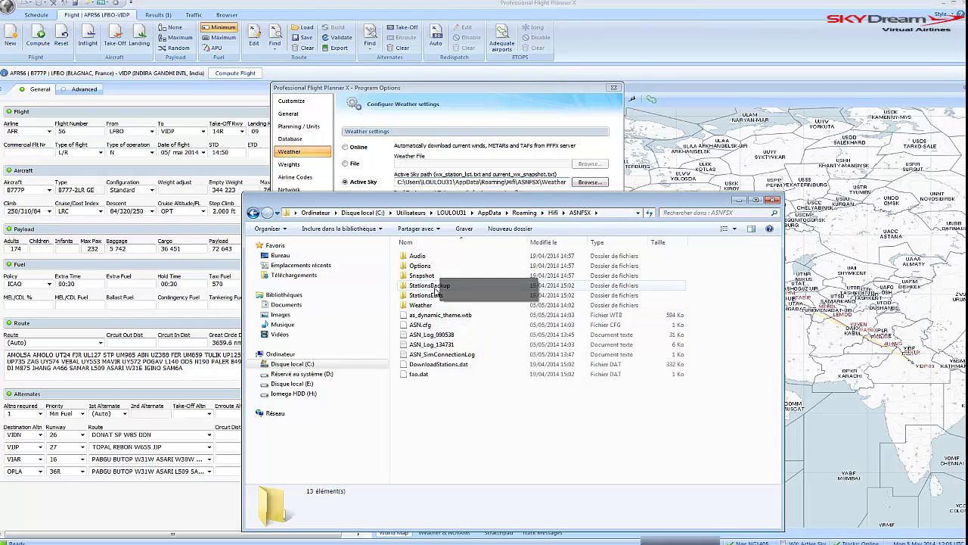
{"action": "double_click", "coordinate": [423, 305]}
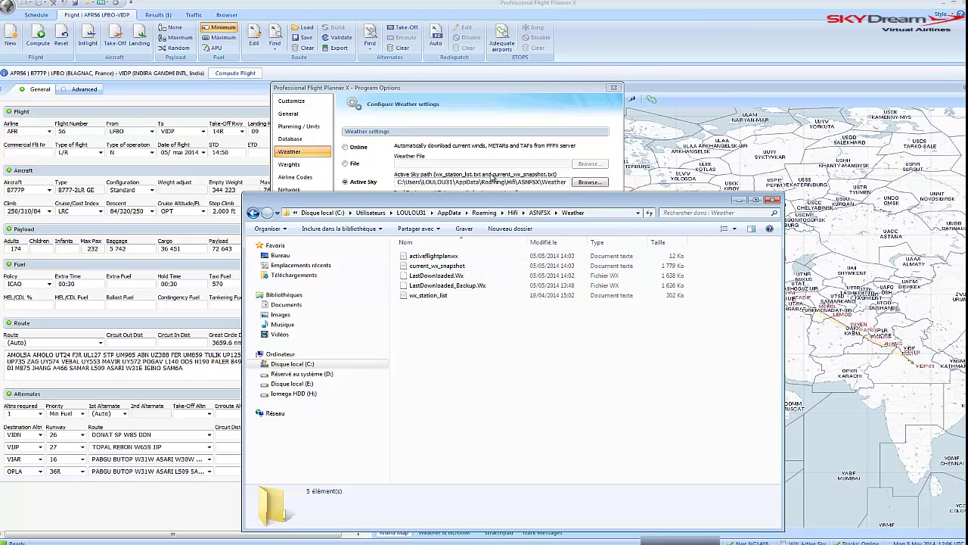
{"action": "left_click", "coordinate": [406, 268]}
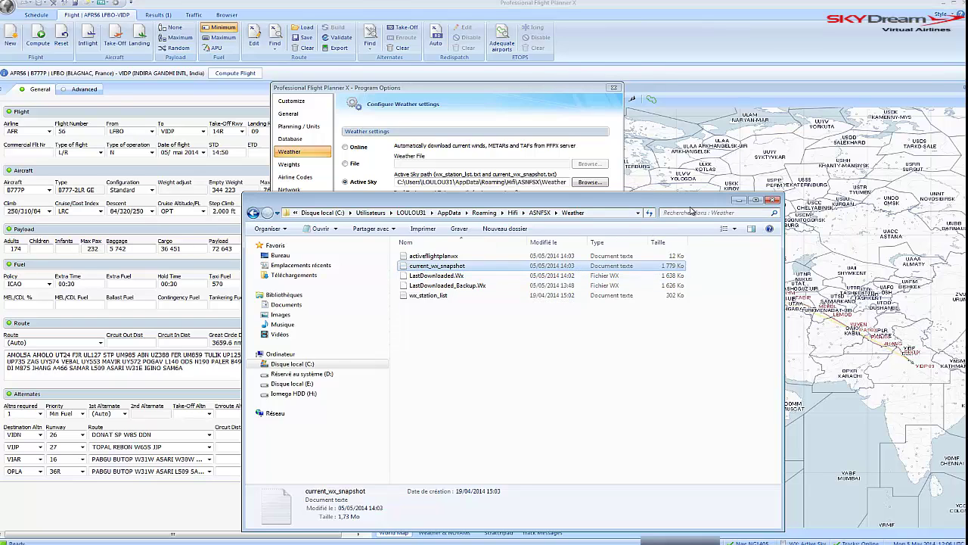
{"action": "left_click_drag", "start_coordinate": [688, 210], "coordinate": [649, 242]}
{"action": "left_click", "coordinate": [733, 232]}
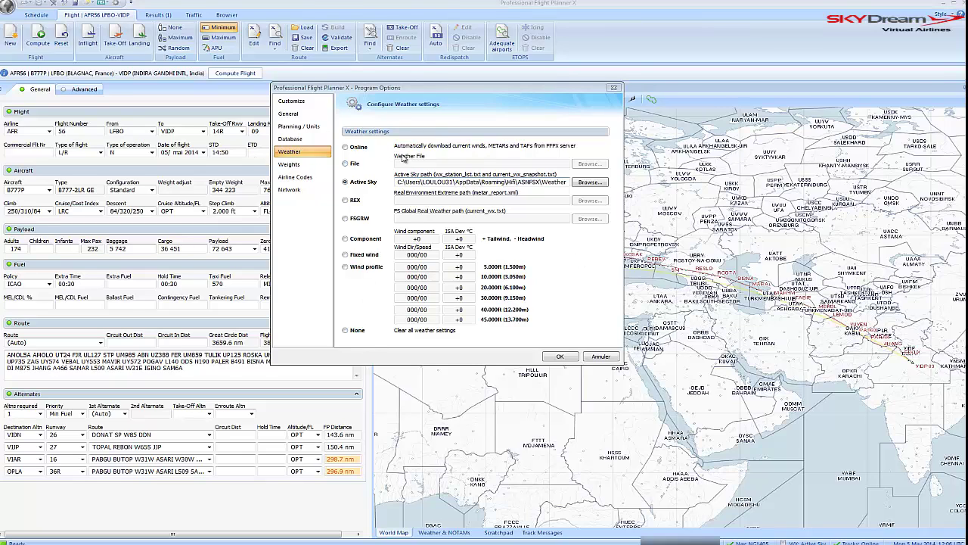
- In the Weights options, set the standard adult weight to 175 lb for both Scheduled and Non-Sched. flights
{"action": "left_click", "coordinate": [289, 165]}
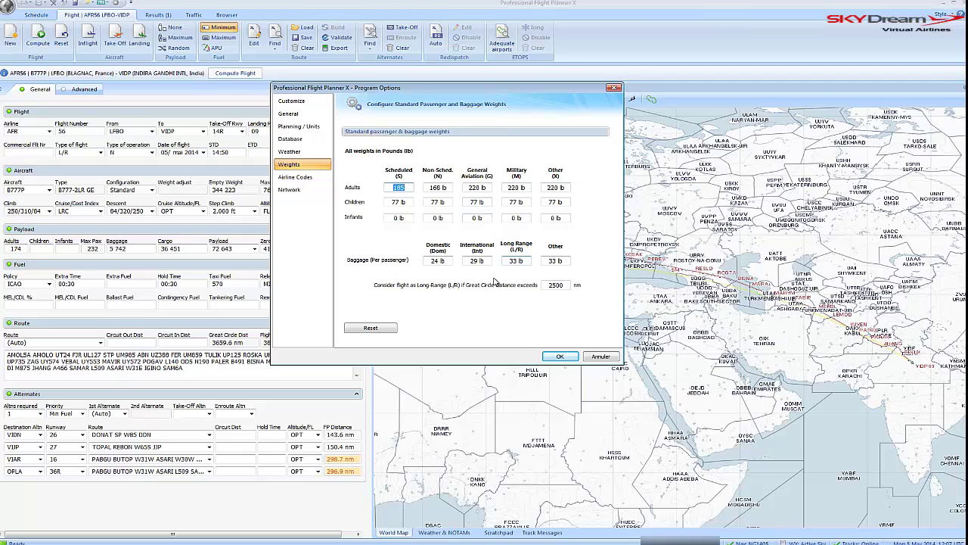
{"action": "left_click", "coordinate": [433, 189]}
{"action": "left_click", "coordinate": [449, 201]}
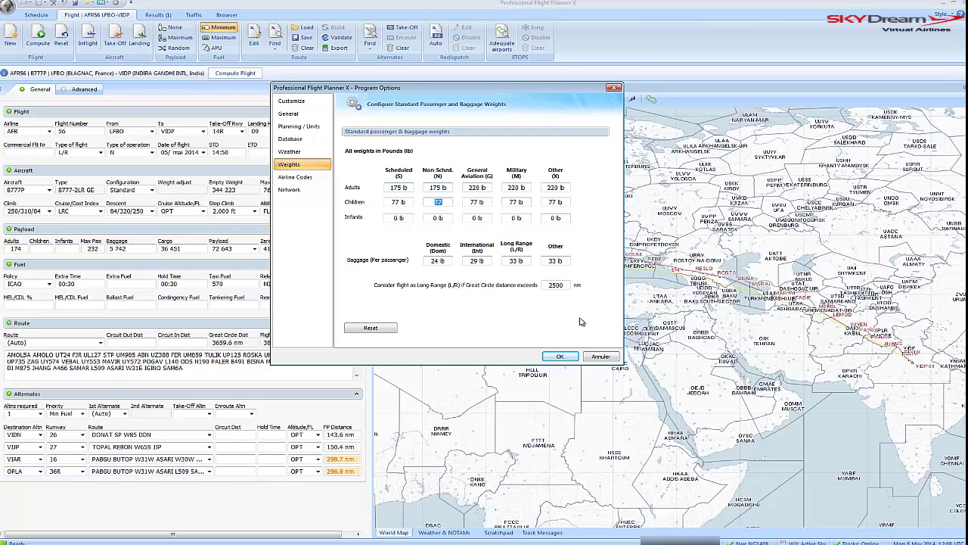
- Open the Airline Codes options and browse through the list of ICAO codes and airlines
{"action": "left_click", "coordinate": [303, 177]}
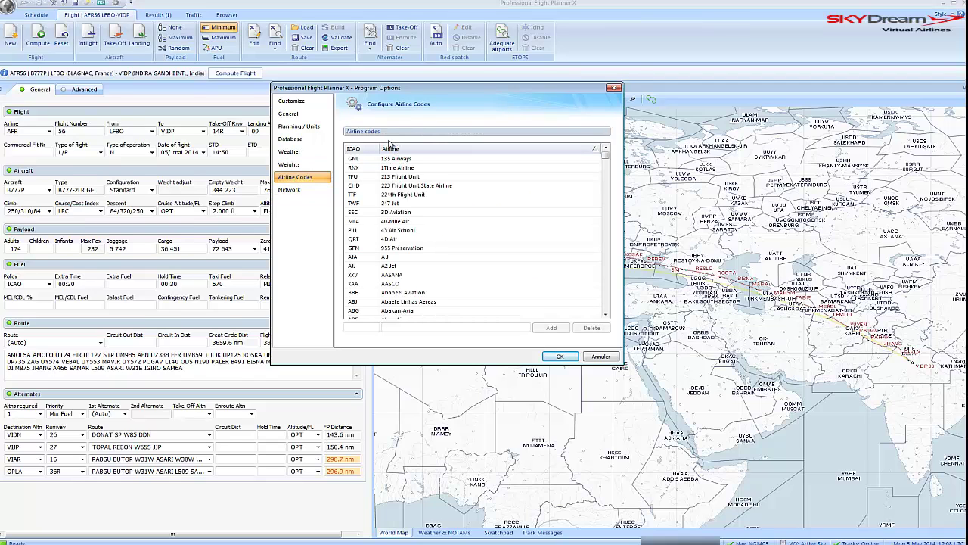
{"action": "left_click_drag", "start_coordinate": [606, 157], "coordinate": [612, 167]}
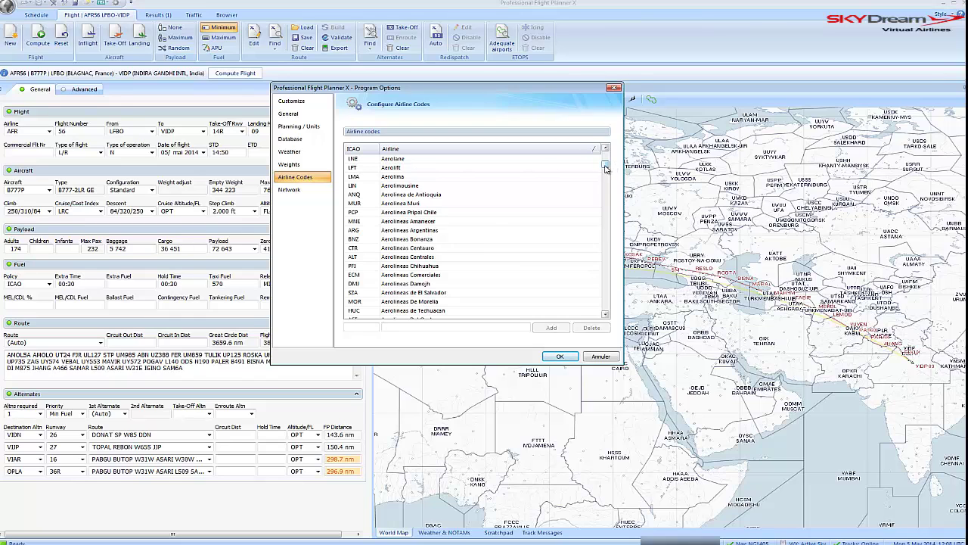
{"action": "mouse_move", "coordinate": [606, 166]}
{"action": "left_mouse_down"}
{"action": "mouse_move", "coordinate": [617, 157]}
{"action": "mouse_move", "coordinate": [589, 205]}
{"action": "mouse_move", "coordinate": [599, 212]}
{"action": "mouse_move", "coordinate": [605, 155]}
{"action": "left_mouse_up"}
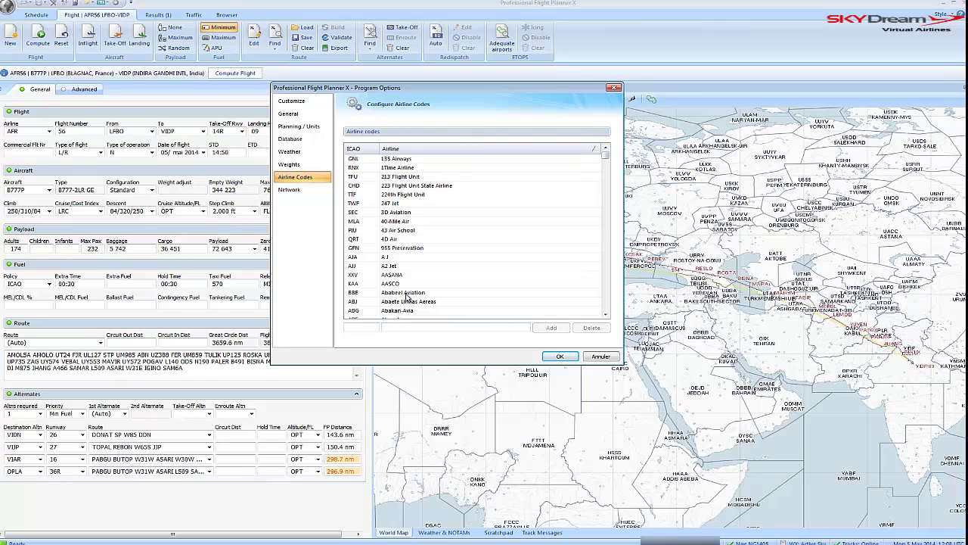
{"action": "left_click_drag", "start_coordinate": [605, 153], "coordinate": [605, 161]}
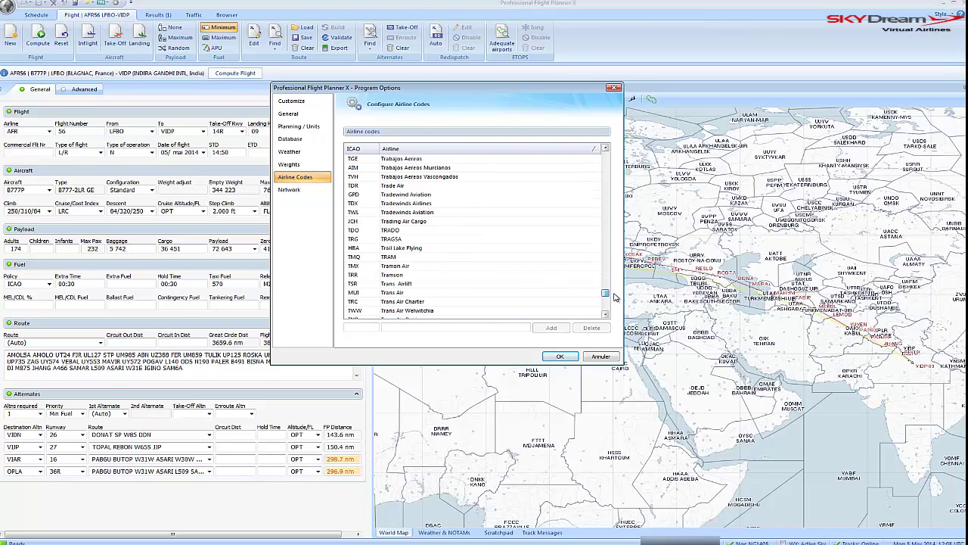
- Review the online traffic server and proxy settings in the Network options, and accept the Program Options
{"action": "left_click", "coordinate": [288, 191]}
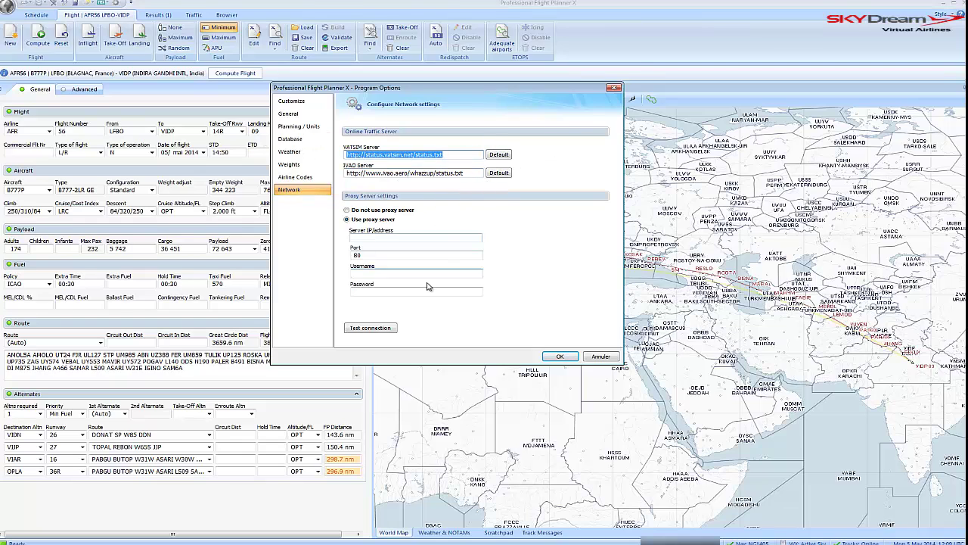
{"action": "left_click", "coordinate": [374, 271]}
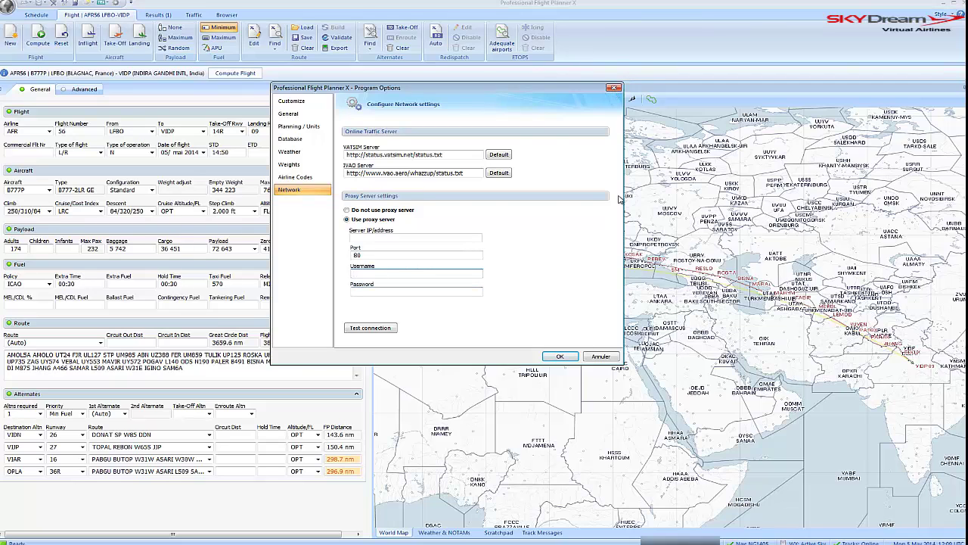
{"action": "left_click", "coordinate": [560, 356]}
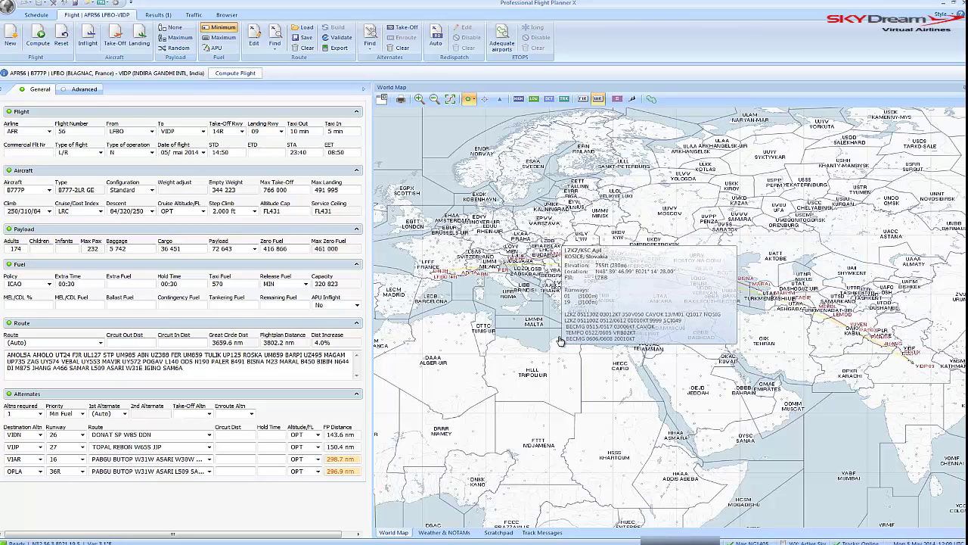
- Switch to TOPCAT, move its window clear of the flight form, and show the Passenger and Baggage Weights configuration
{"action": "mouse_move", "coordinate": [551, 338]}
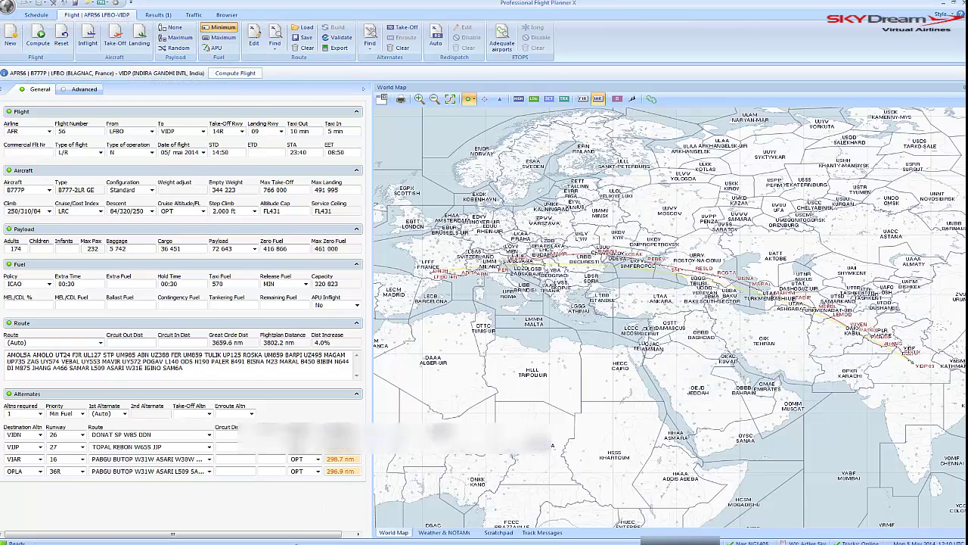
{"action": "left_click", "coordinate": [469, 544]}
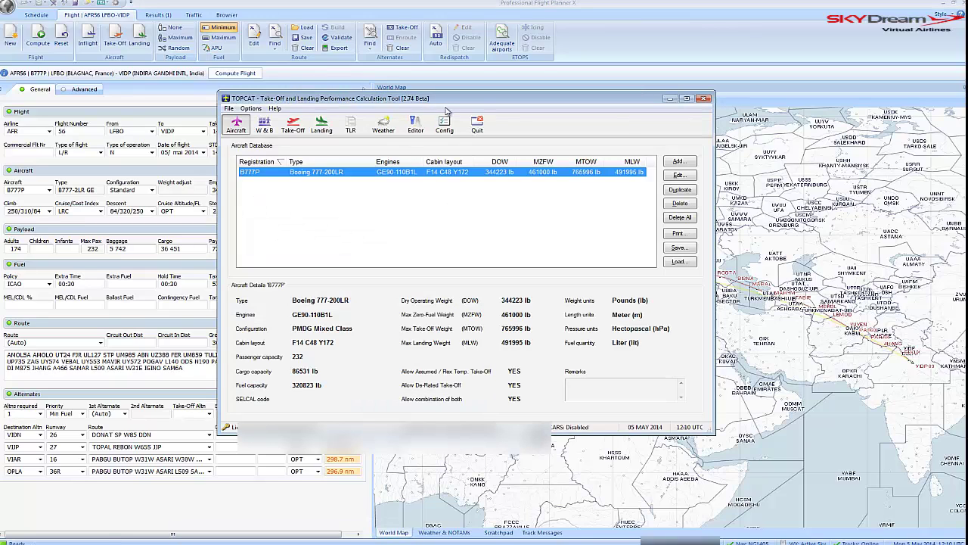
{"action": "left_click_drag", "start_coordinate": [512, 102], "coordinate": [694, 121]}
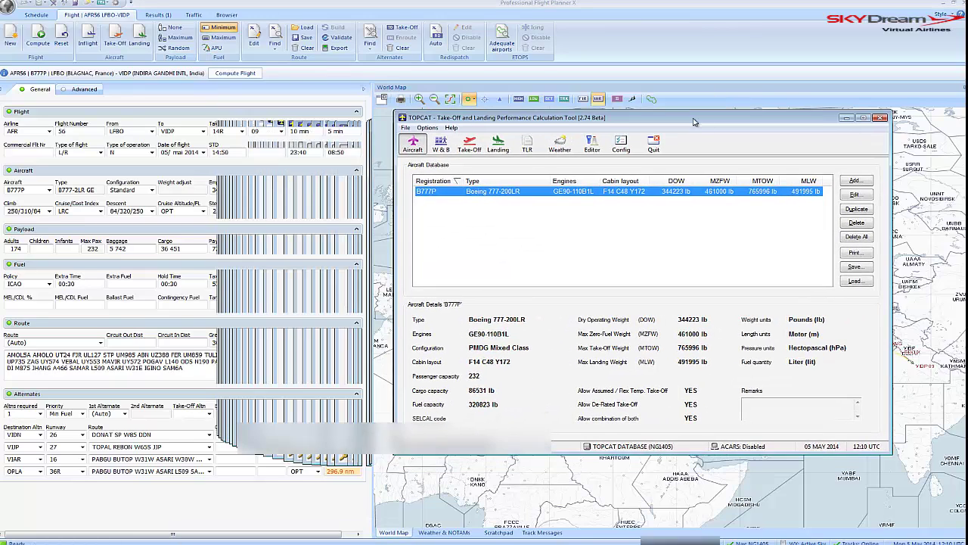
{"action": "left_click", "coordinate": [622, 146]}
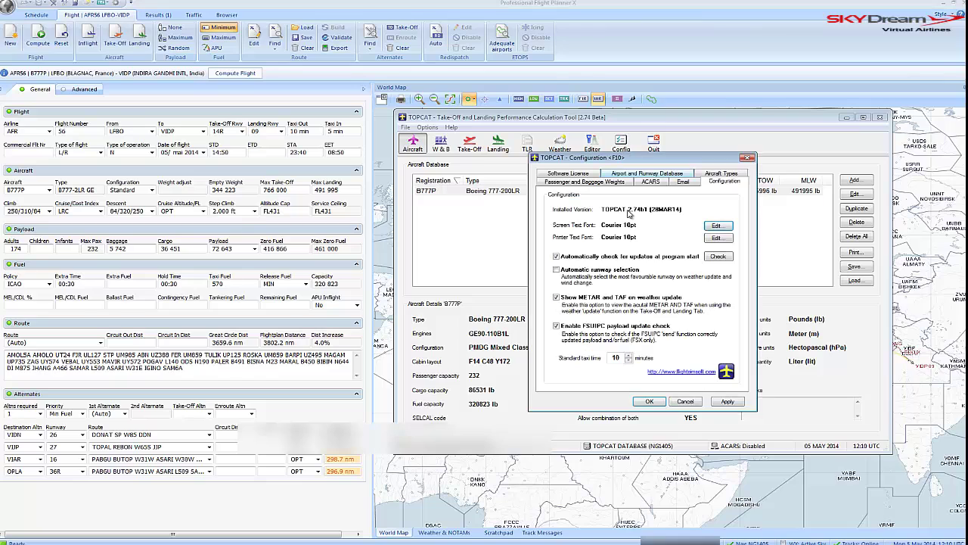
{"action": "left_click", "coordinate": [581, 183]}
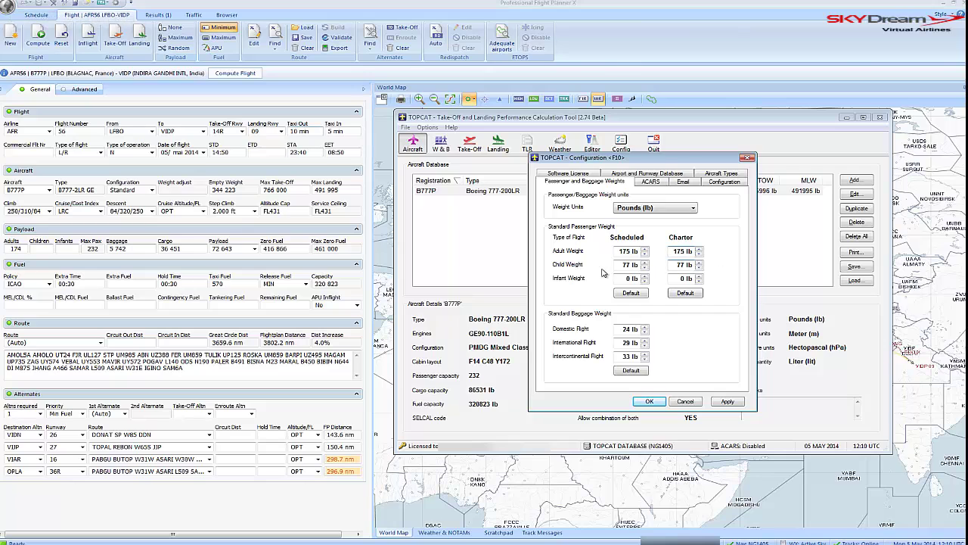
- Compare PFPX's standard passenger and baggage weights with those in the TOPCAT configuration, placing both windows side by side
{"action": "left_click", "coordinate": [9, 9]}
{"action": "left_click", "coordinate": [68, 201]}
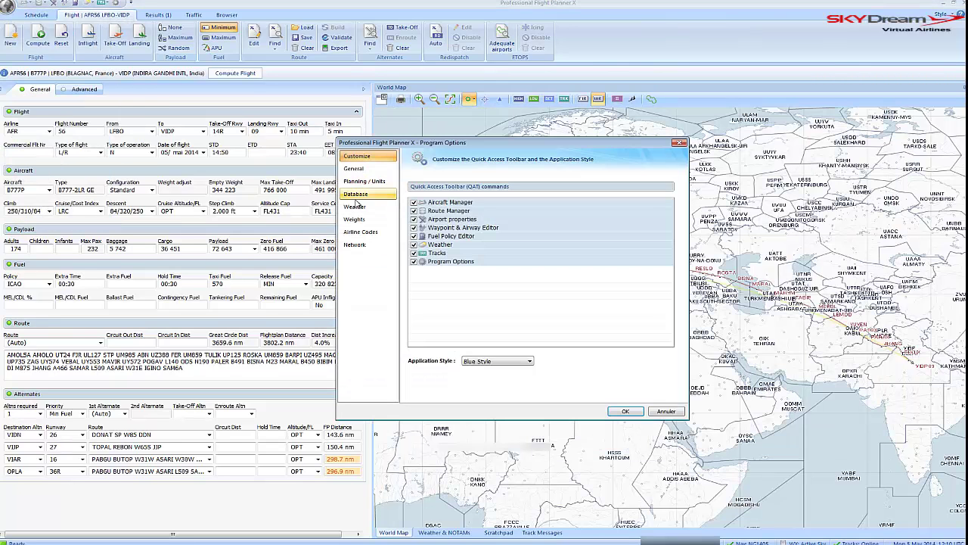
{"action": "left_click", "coordinate": [354, 218]}
{"action": "left_click_drag", "start_coordinate": [499, 144], "coordinate": [185, 108]}
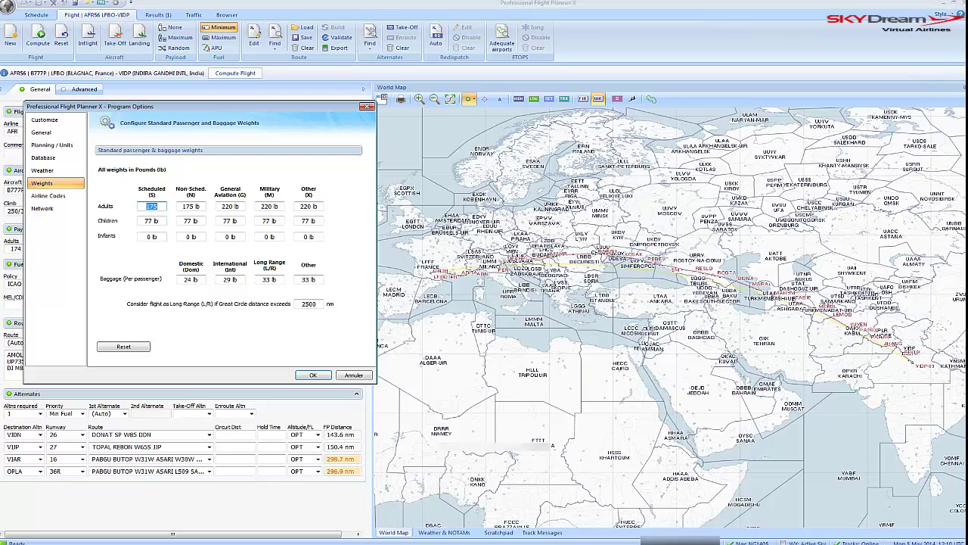
{"action": "key", "text": "alt+Tab"}
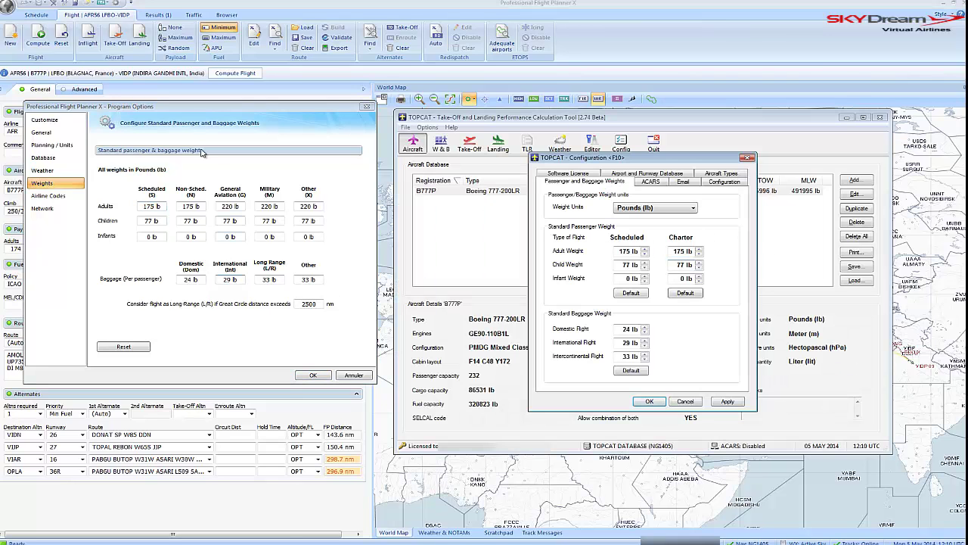
{"action": "left_click_drag", "start_coordinate": [245, 112], "coordinate": [369, 172]}
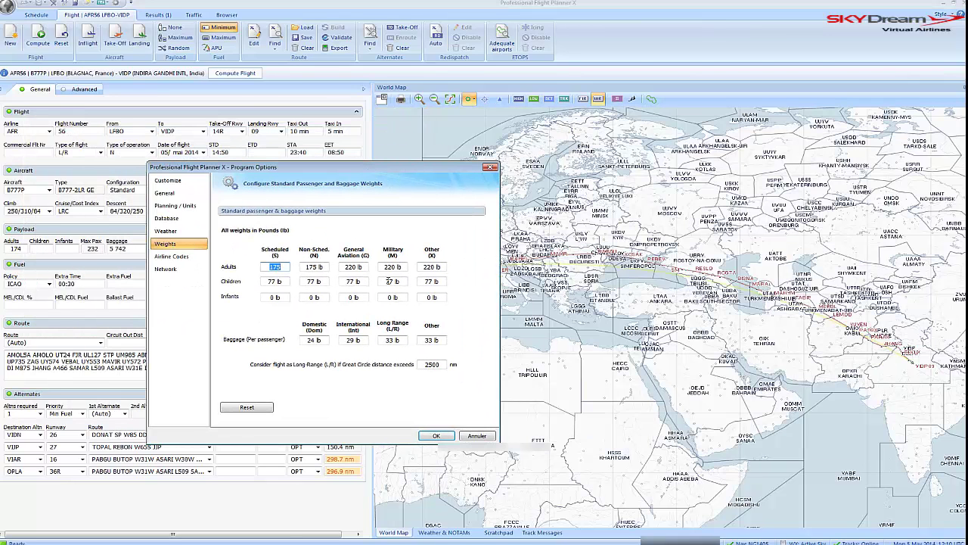
{"action": "key", "text": "alt+Tab"}
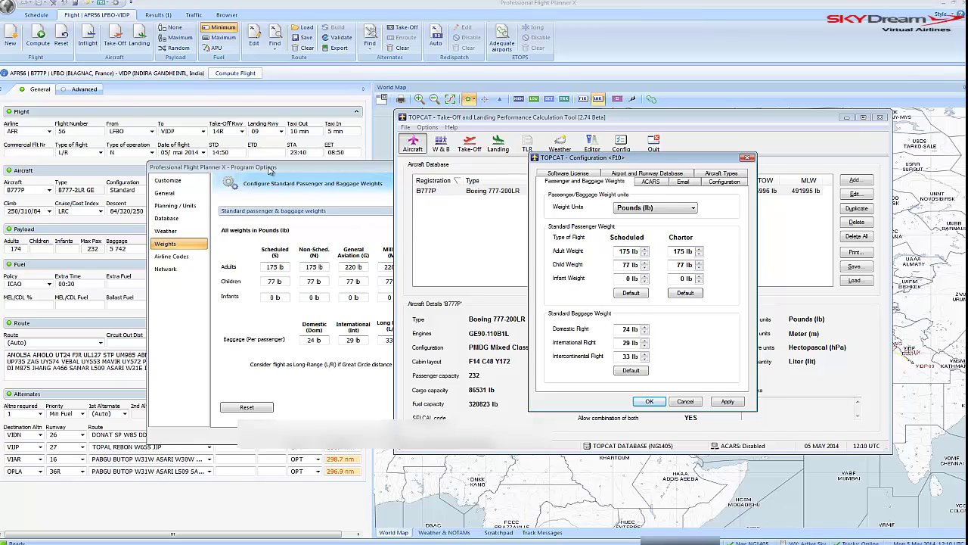
{"action": "left_click_drag", "start_coordinate": [270, 171], "coordinate": [182, 162]}
{"action": "left_click", "coordinate": [287, 541]}
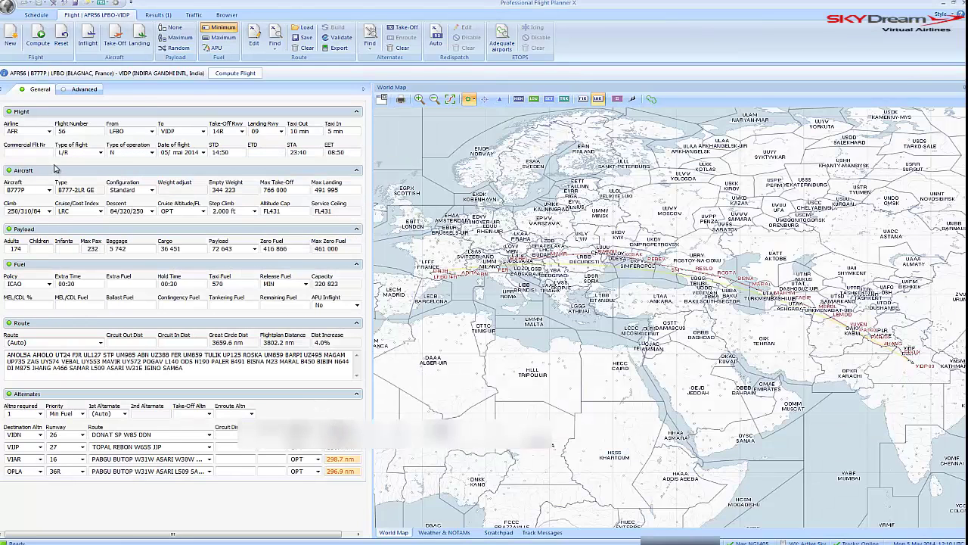
- In PFPX, open the Aircraft Database and bring up the existing 777 in the Aircraft Editor
{"action": "left_click", "coordinate": [11, 8]}
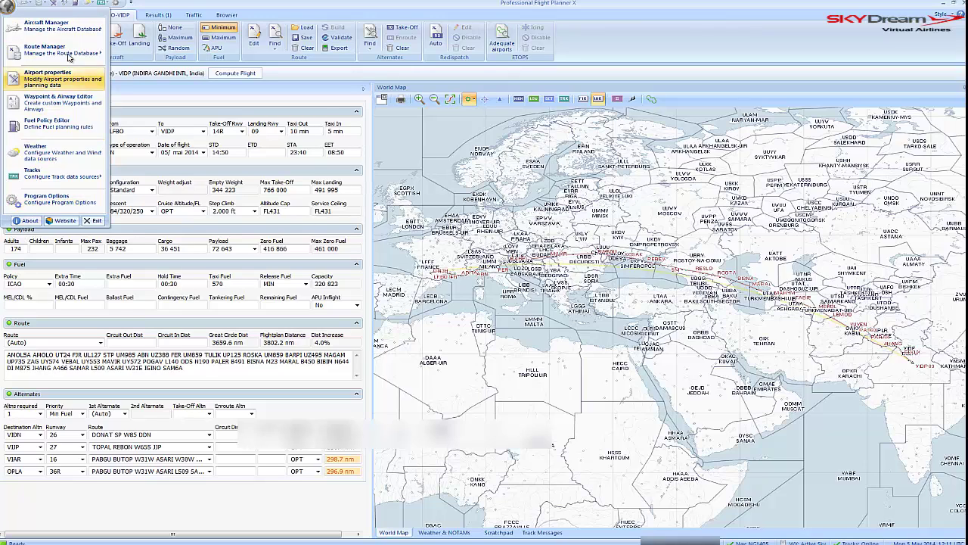
{"action": "mouse_move", "coordinate": [50, 31]}
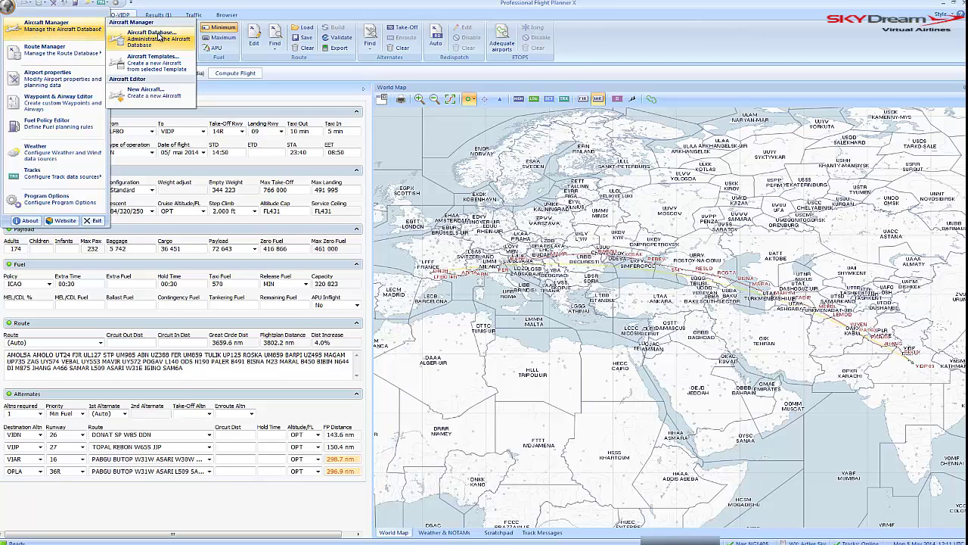
{"action": "left_click", "coordinate": [158, 36]}
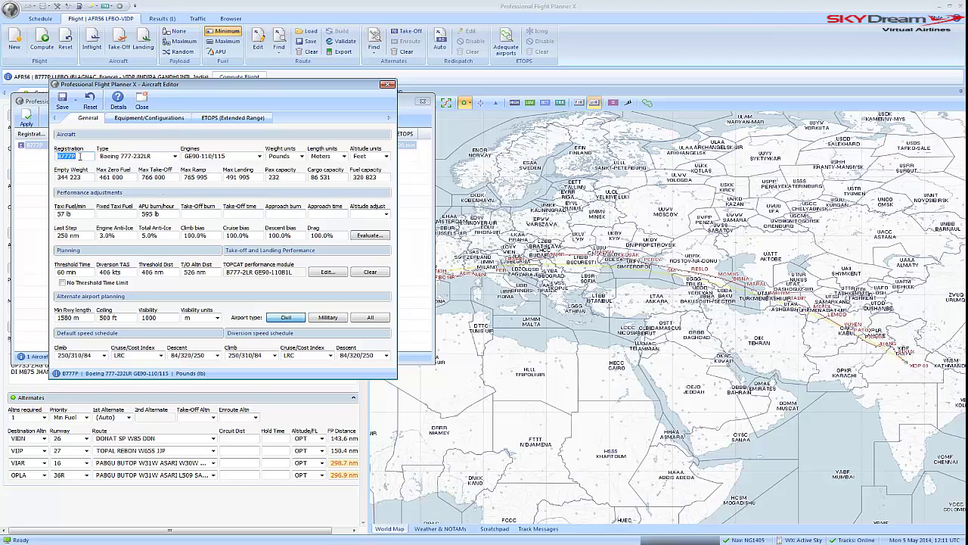
- Enter B777P as the aircraft's registration and choose Boeing 777-232LR as its type
{"action": "key", "text": "Delete"}
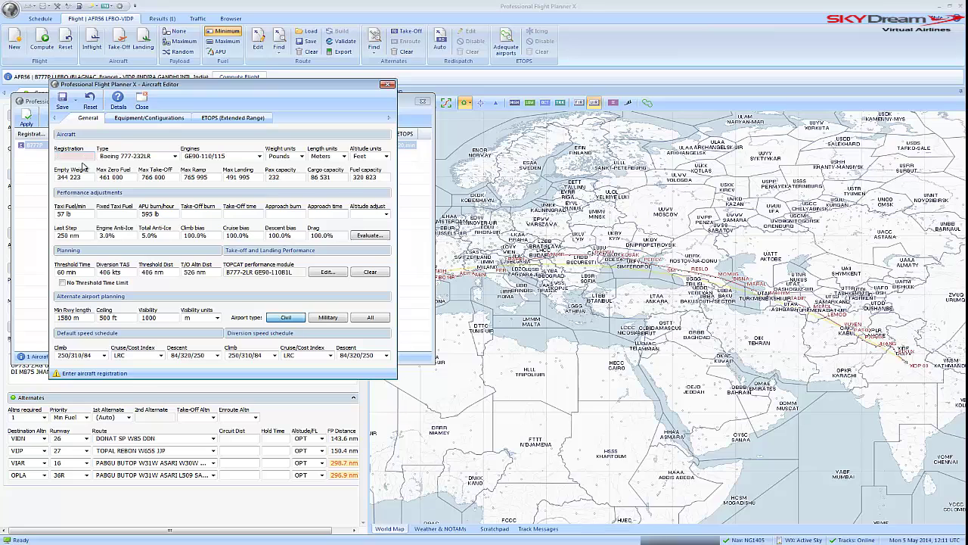
{"action": "type", "text": "B777"}
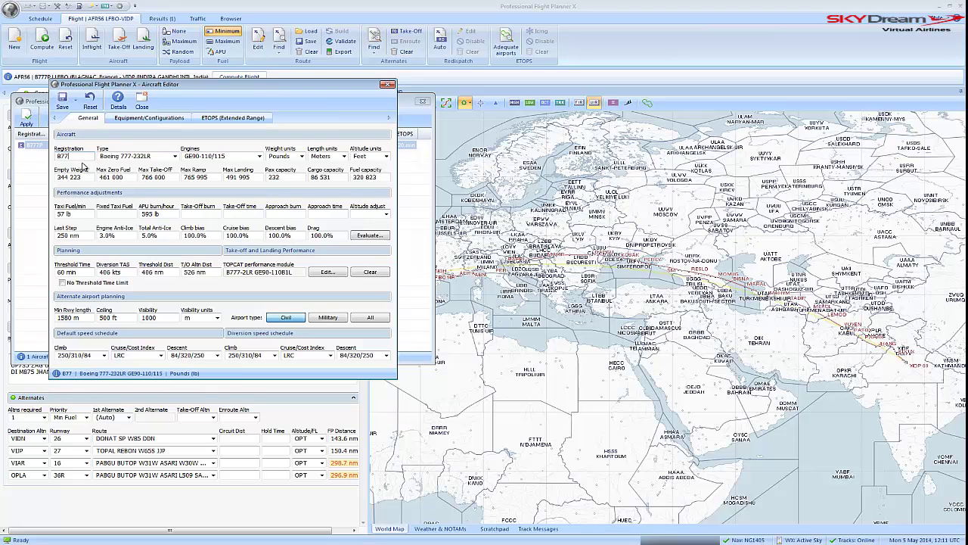
{"action": "type", "text": "P"}
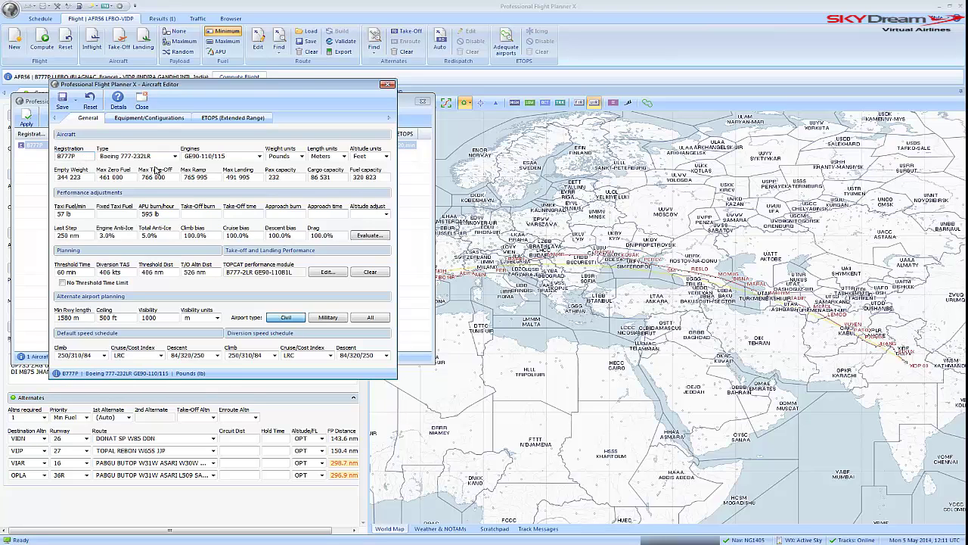
{"action": "left_click", "coordinate": [174, 156]}
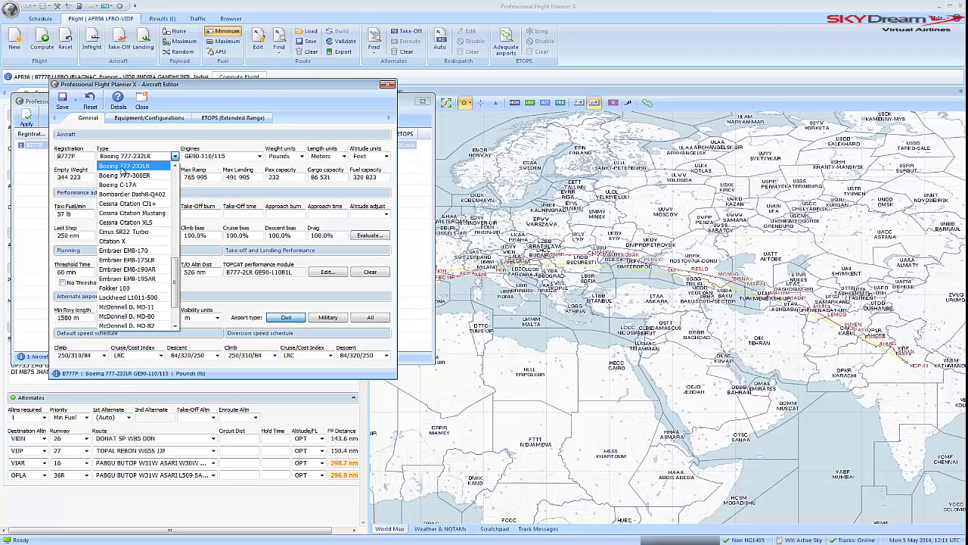
{"action": "left_click", "coordinate": [155, 167]}
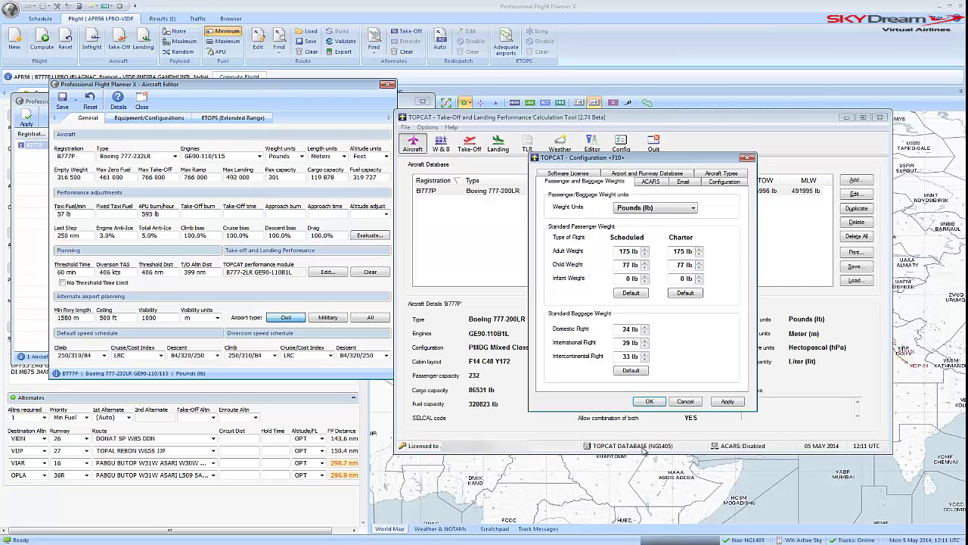
- Cancel the TOPCAT configuration and open aircraft B777P for editing in TOPCAT, positioned beside the PFPX Aircraft Editor
{"action": "left_click", "coordinate": [683, 404]}
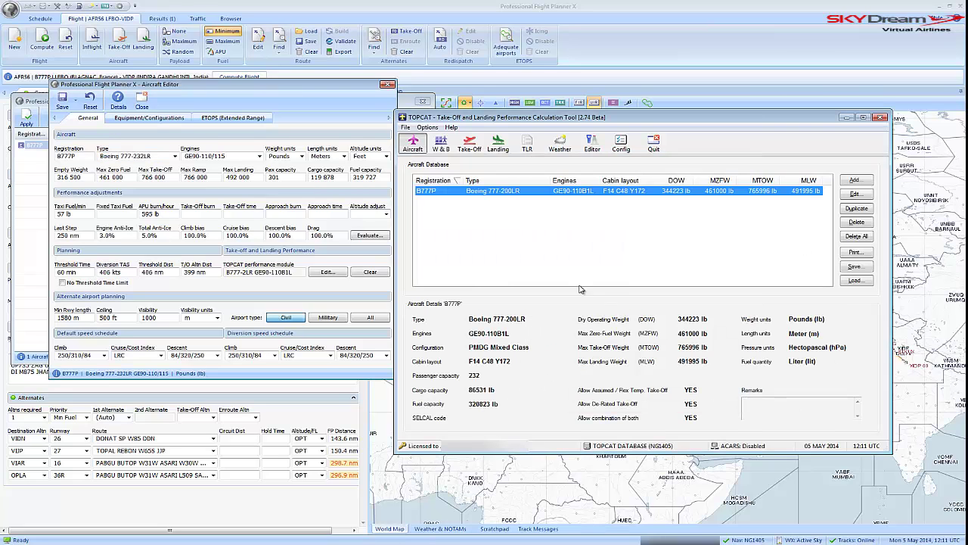
{"action": "left_click", "coordinate": [855, 194]}
{"action": "left_click_drag", "start_coordinate": [611, 150], "coordinate": [575, 87]}
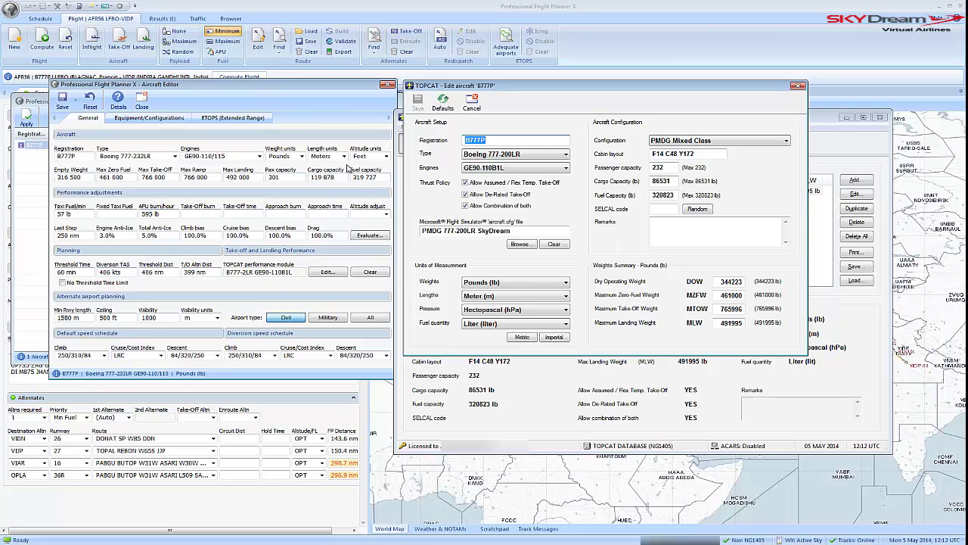
- Copy TOPCAT's payload limits into the PFPX aircraft: passenger capacity 232 and cargo capacity 86 531 lb
{"action": "left_click", "coordinate": [274, 177]}
{"action": "type", "text": "23"}
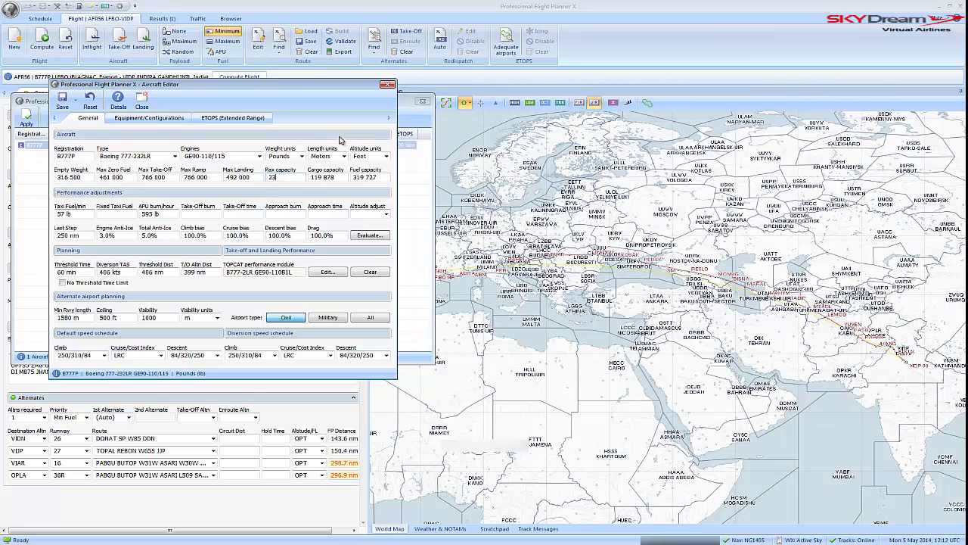
{"action": "type", "text": "2"}
{"action": "left_click", "coordinate": [360, 543]}
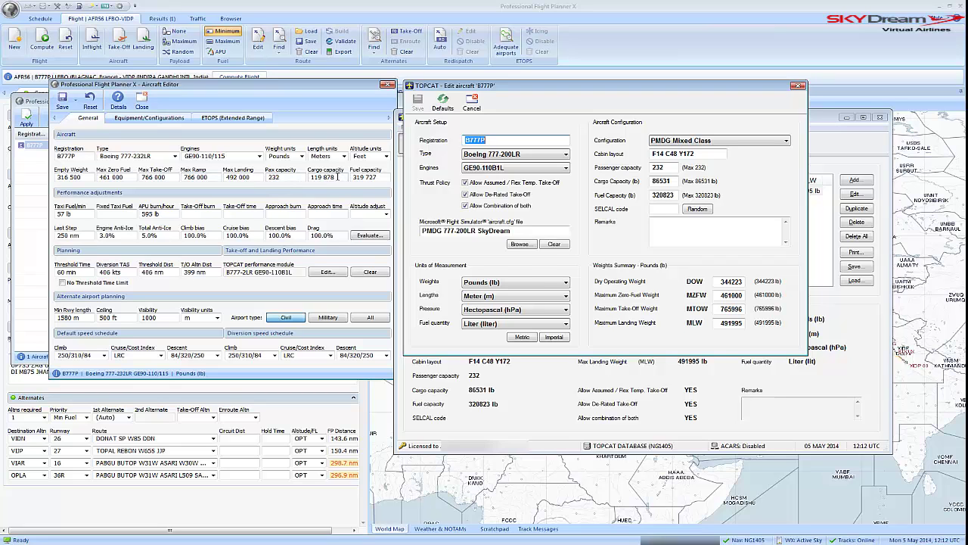
{"action": "left_click", "coordinate": [337, 177]}
{"action": "left_click", "coordinate": [333, 177]}
{"action": "type", "text": "86 531"}
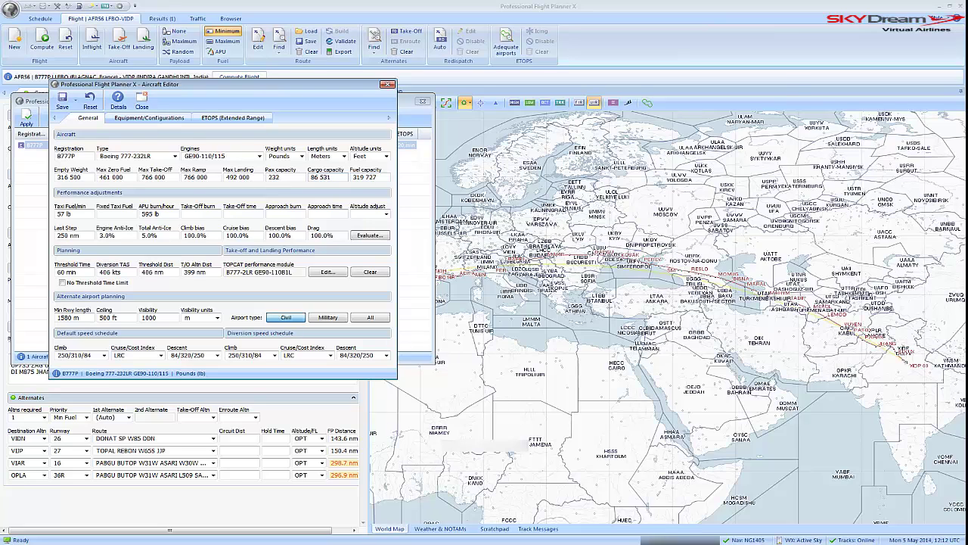
- Match the PFPX aircraft to TOPCAT with a fuel capacity of 320 823 lb and a maximum landing weight of 491 995 lb
{"action": "key", "text": "alt+Tab"}
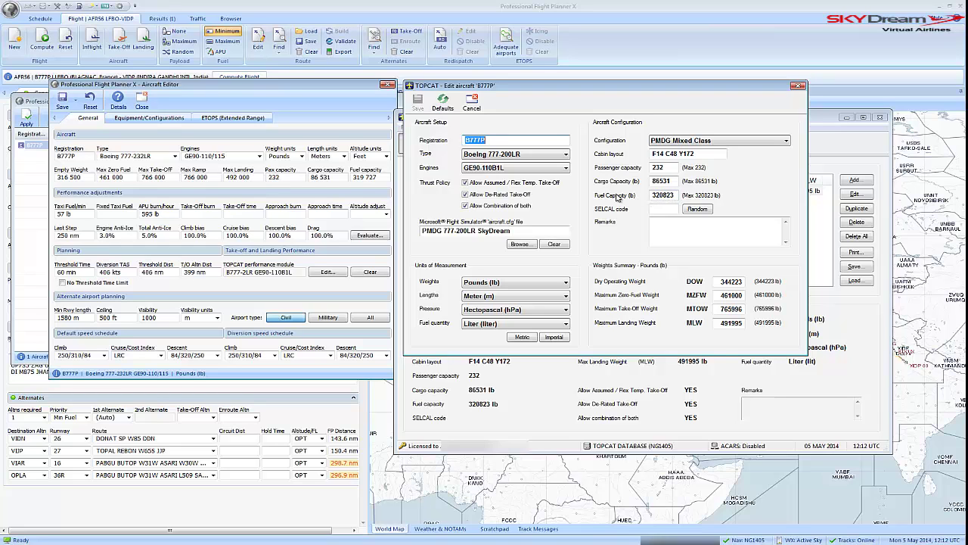
{"action": "double_click", "coordinate": [365, 178]}
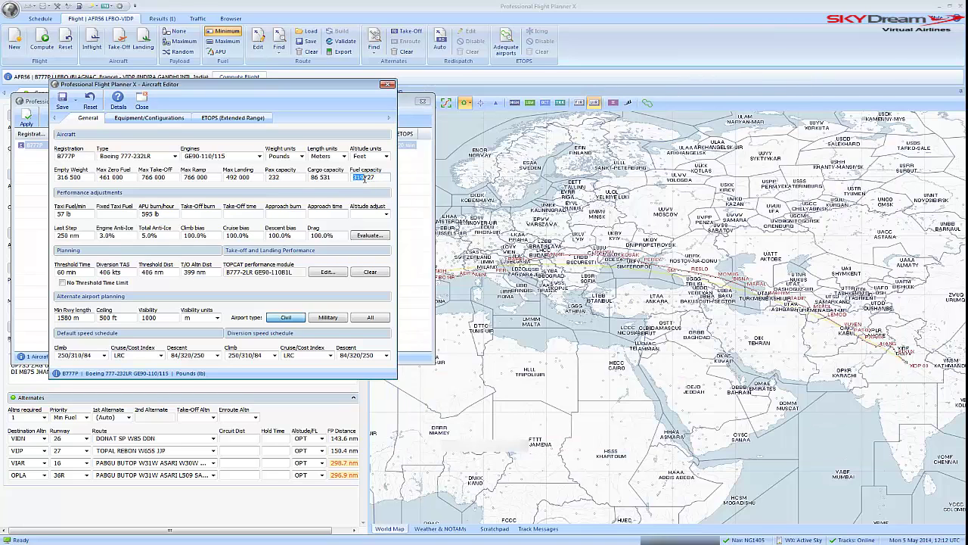
{"action": "type", "text": "320823"}
{"action": "left_click", "coordinate": [301, 543]}
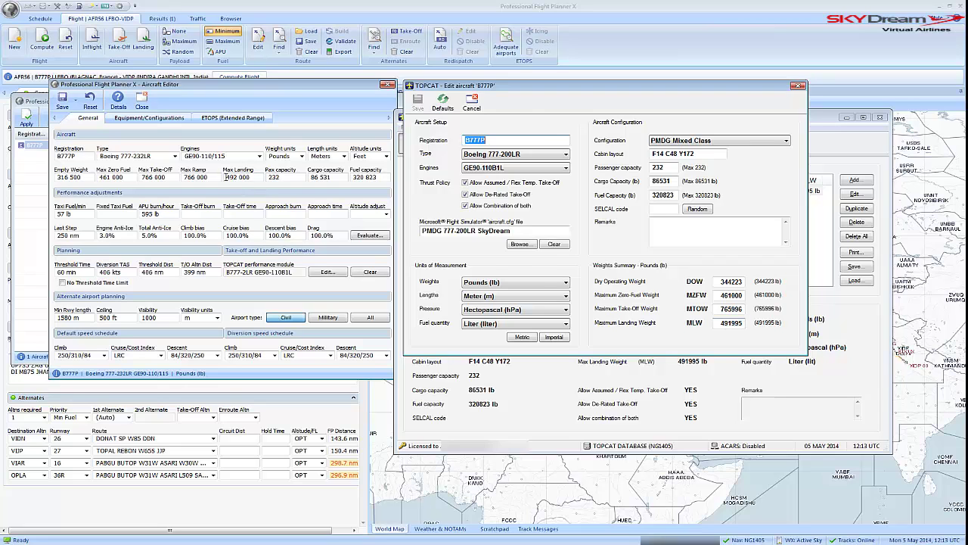
{"action": "left_click", "coordinate": [226, 177]}
{"action": "type", "text": "491995"}
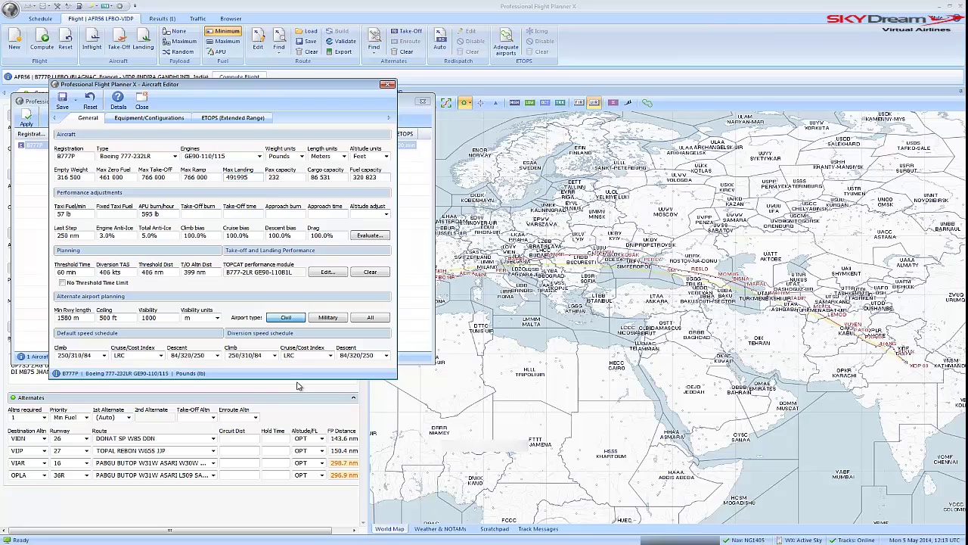
- Match the PFPX aircraft's maximum take-off and maximum ramp weights to TOPCAT's 765 996 lb
{"action": "key", "text": "alt+Tab"}
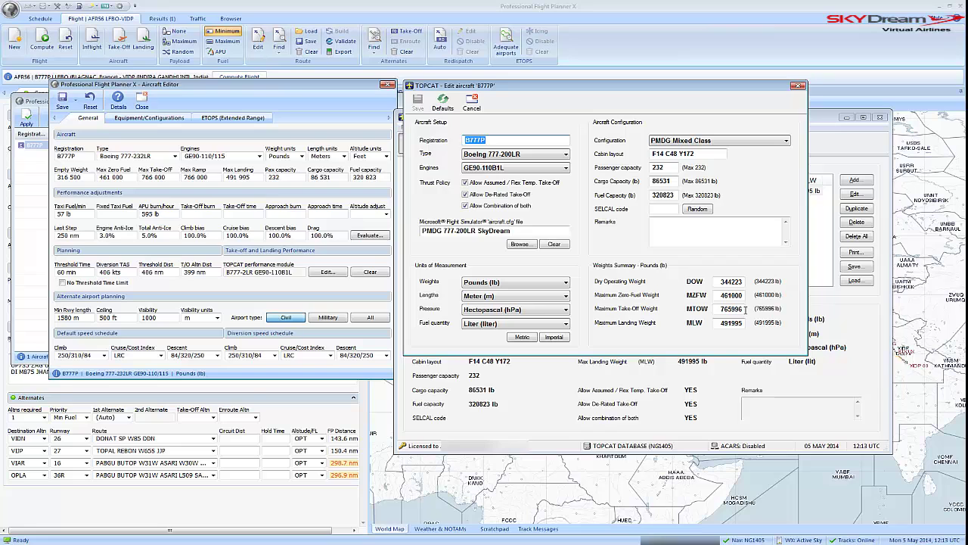
{"action": "left_click", "coordinate": [144, 176]}
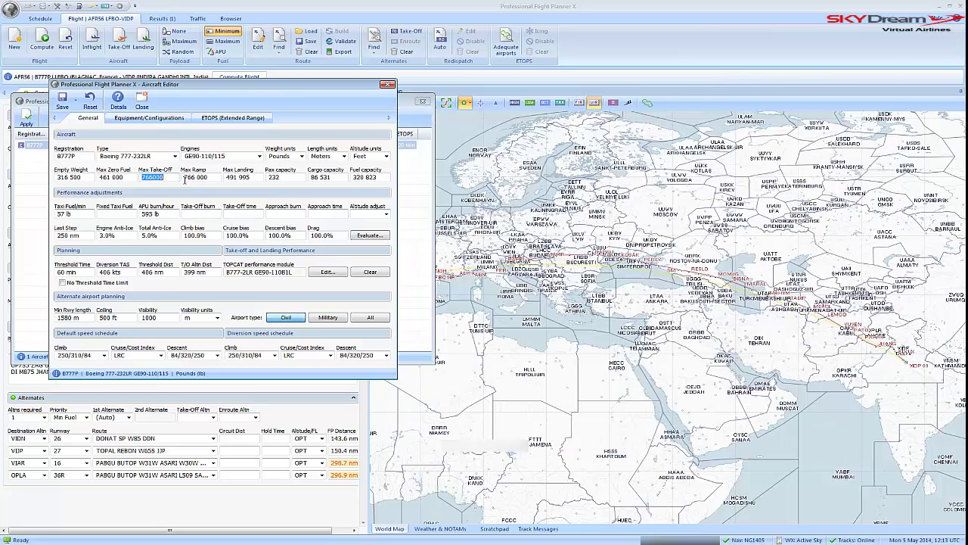
{"action": "type", "text": "7"}
- Set the PFPX aircraft's empty weight to TOPCAT's dry operating weight of 344 223 lb
{"action": "left_click", "coordinate": [288, 541]}
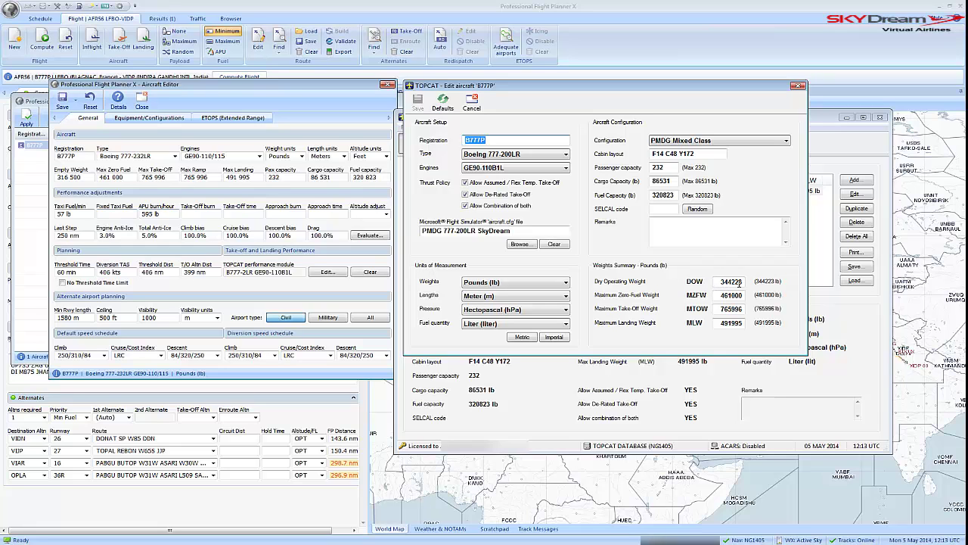
{"action": "left_click", "coordinate": [83, 178]}
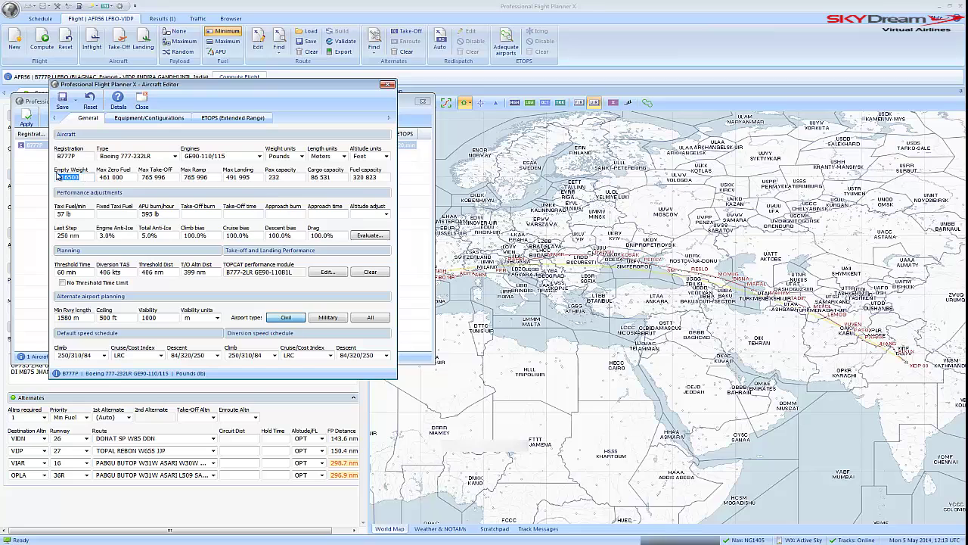
{"action": "key", "text": "BackSpace"}
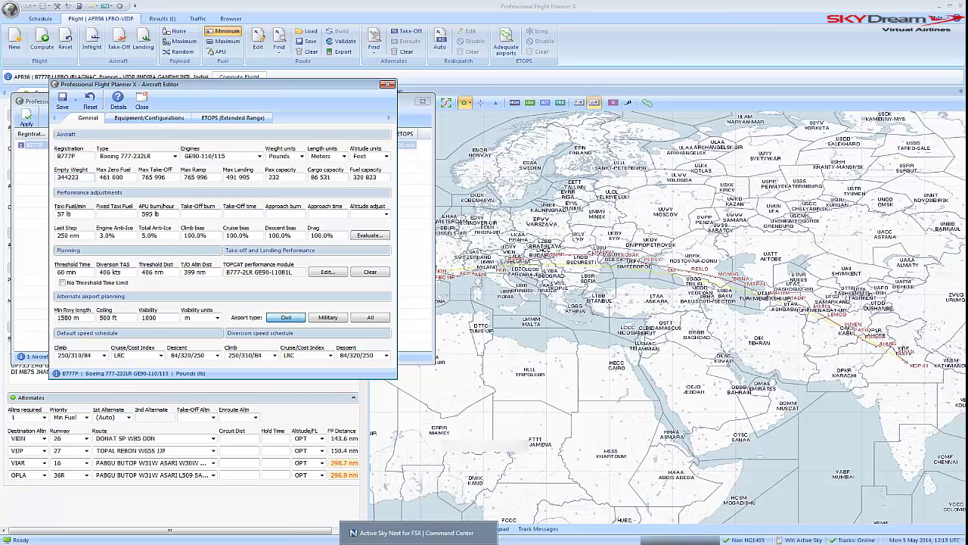
- Apply the Boeing 777-200LR with GE90-110B1L engines as the aircraft's TOPCAT performance module
{"action": "left_click", "coordinate": [295, 543]}
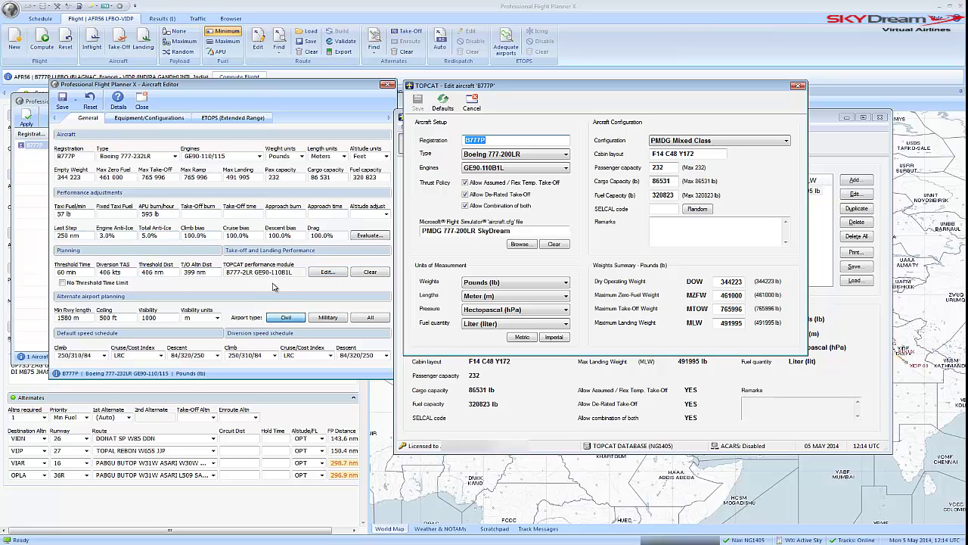
{"action": "left_click", "coordinate": [326, 272]}
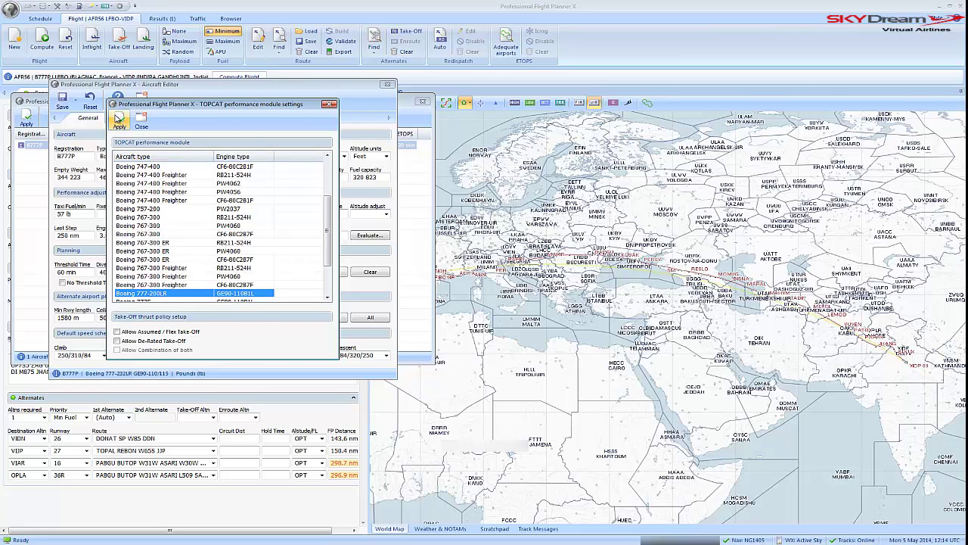
{"action": "left_click", "coordinate": [119, 121]}
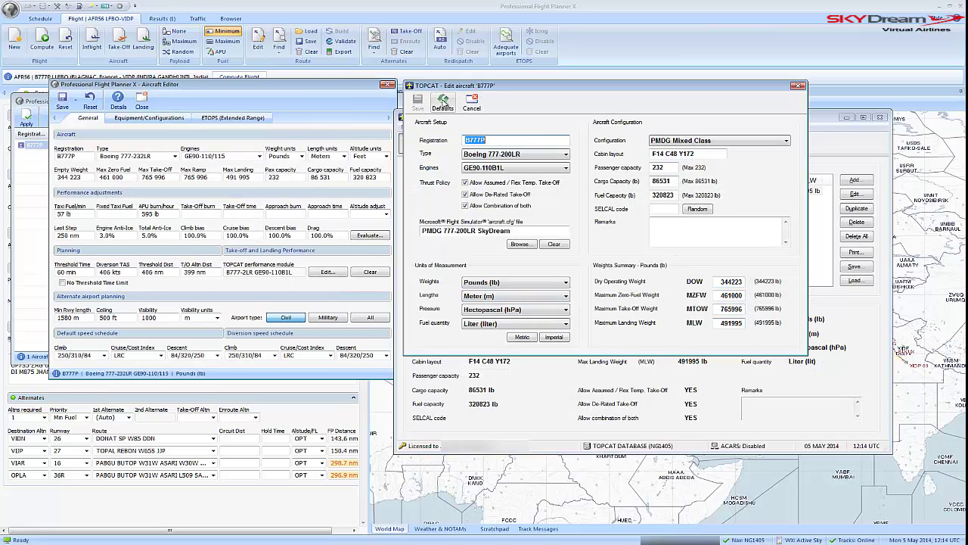
- Cancel the aircraft edit in TOPCAT and save aircraft B777P in the PFPX Aircraft Editor
{"action": "left_click", "coordinate": [471, 103]}
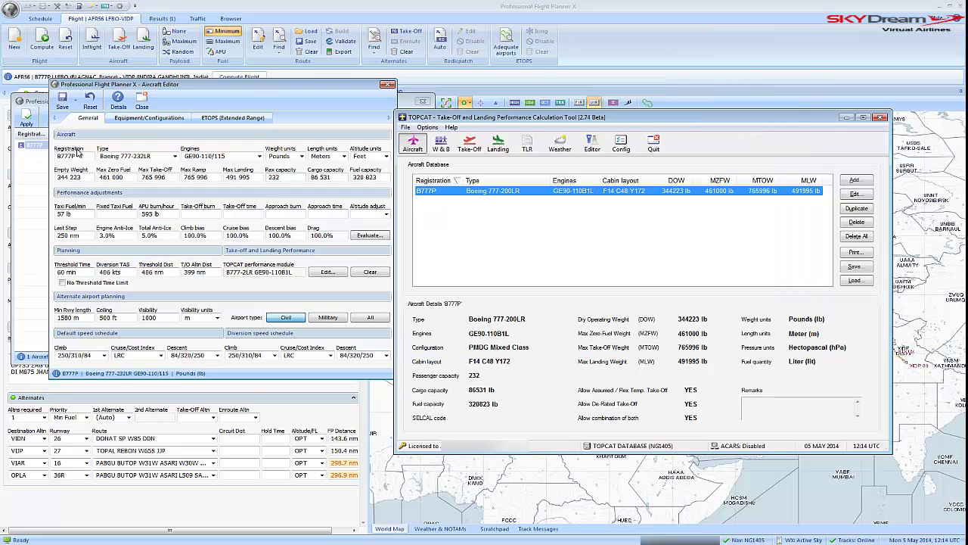
{"action": "left_click", "coordinate": [75, 102]}
{"action": "left_click", "coordinate": [83, 117]}
{"action": "left_click", "coordinate": [76, 106]}
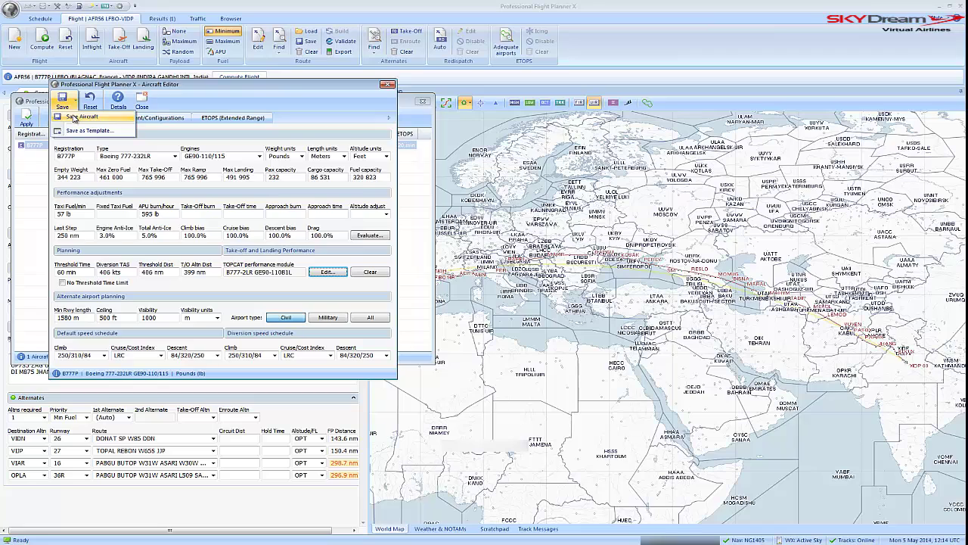
{"action": "left_click", "coordinate": [73, 118]}
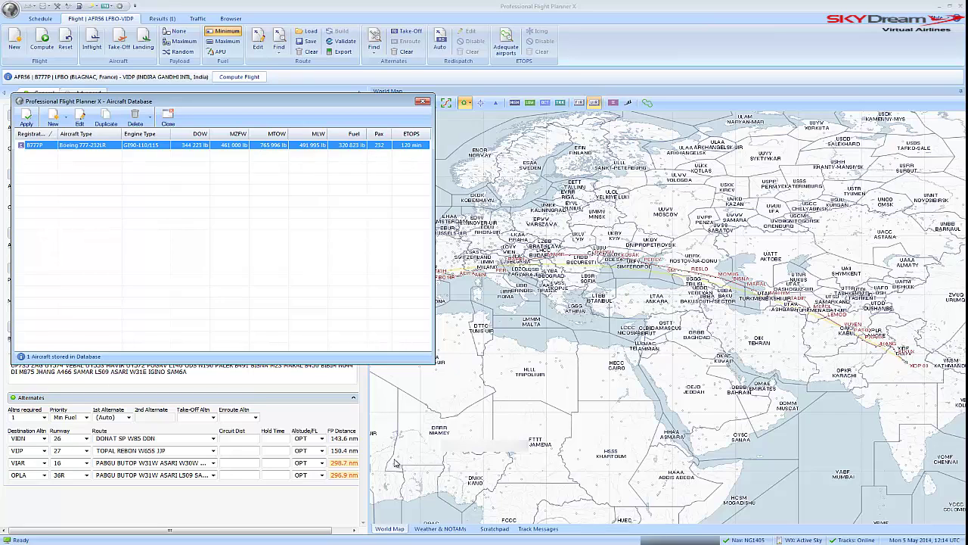
- Close TOPCAT and the PFPX Aircraft Database
{"action": "left_click", "coordinate": [383, 543]}
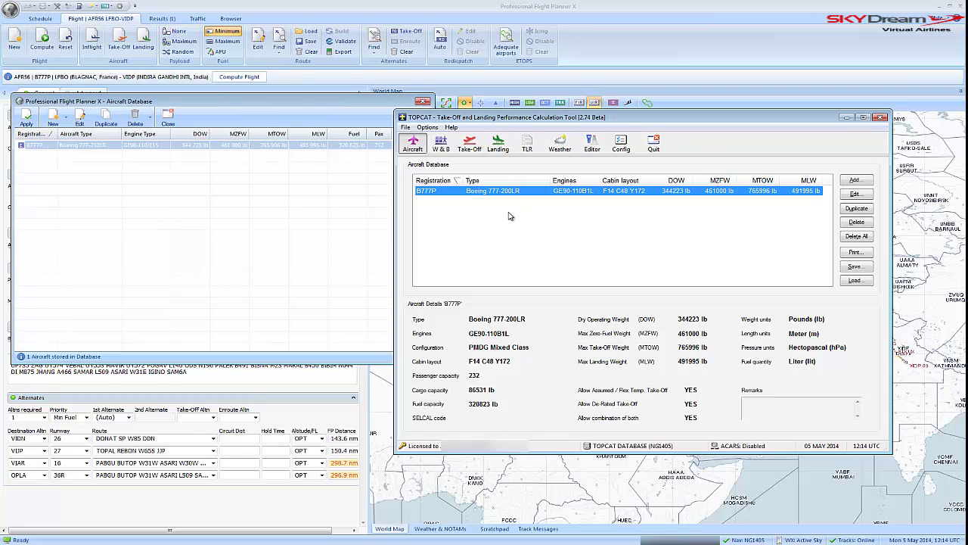
{"action": "left_click", "coordinate": [882, 119]}
{"action": "left_click", "coordinate": [423, 100]}
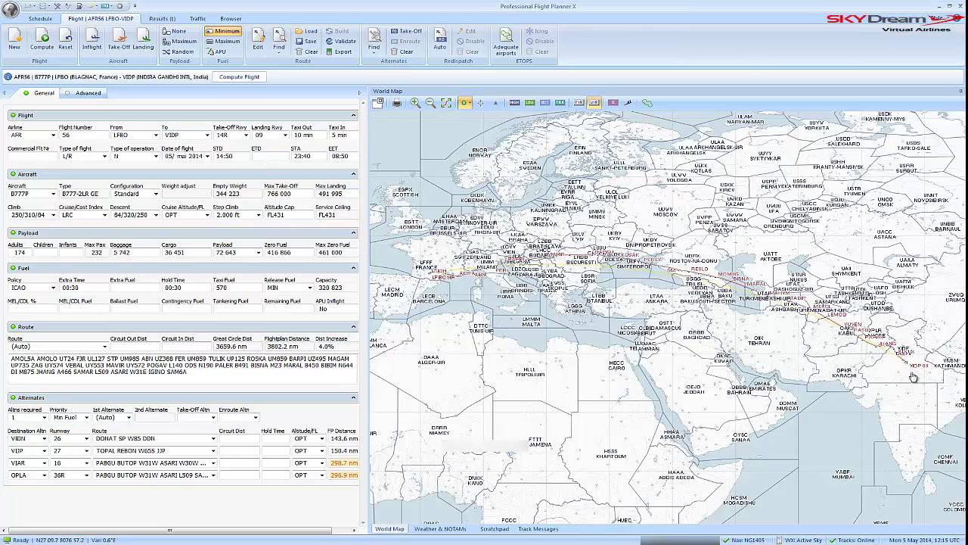
- Reselect aircraft B777P for the LFBO–VIDP flight so that it uses the saved weights
{"action": "mouse_move", "coordinate": [907, 365]}
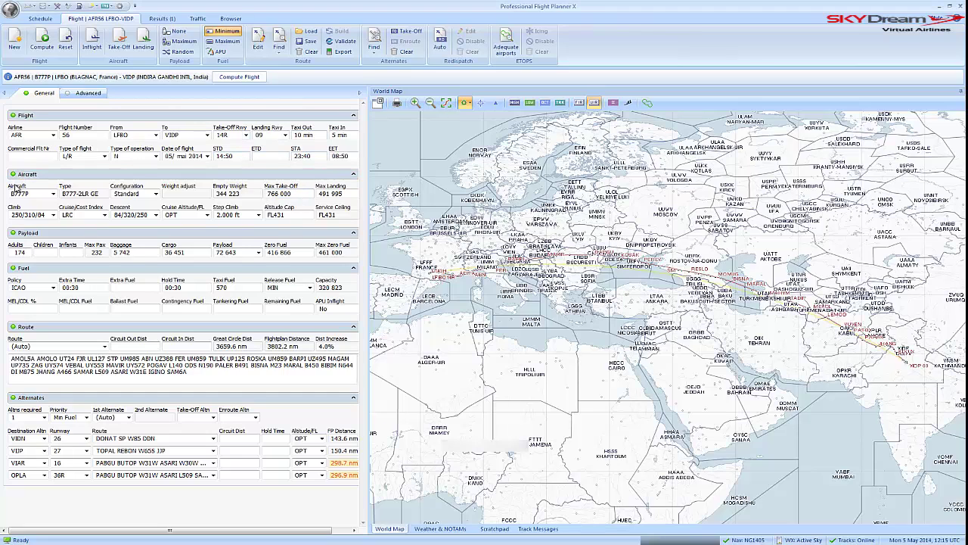
{"action": "left_click", "coordinate": [53, 195]}
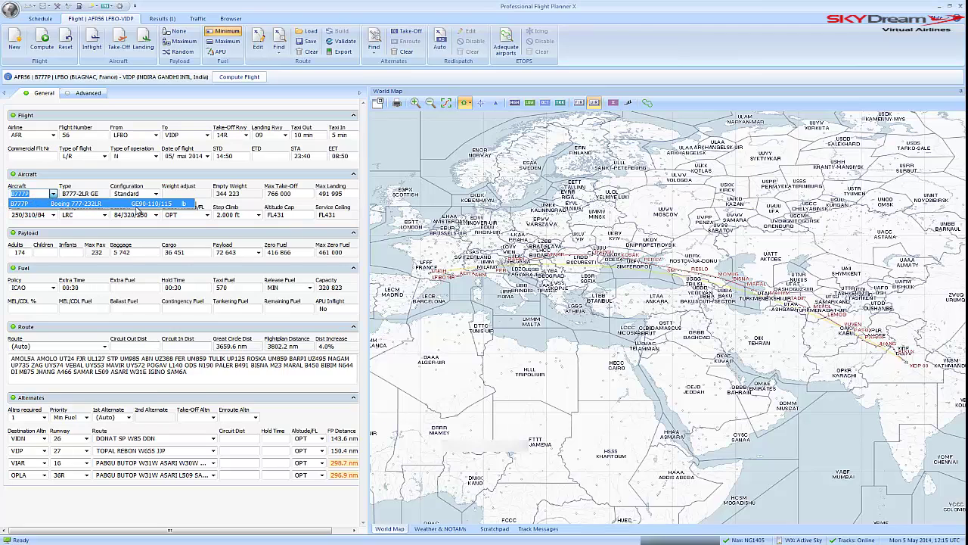
{"action": "left_click", "coordinate": [93, 206]}
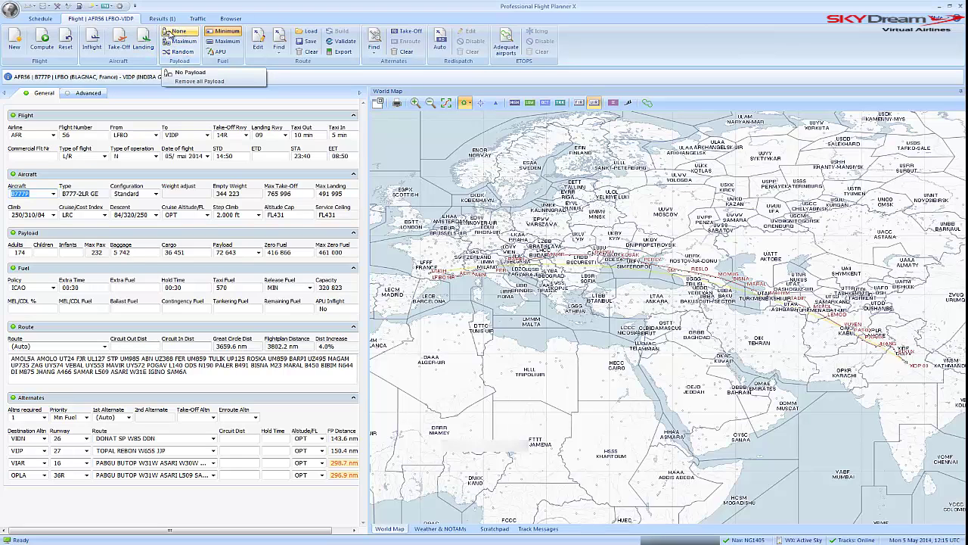
- Try the no-payload and maximum-payload options on the flight, and finish with a random payload
{"action": "left_click", "coordinate": [173, 33]}
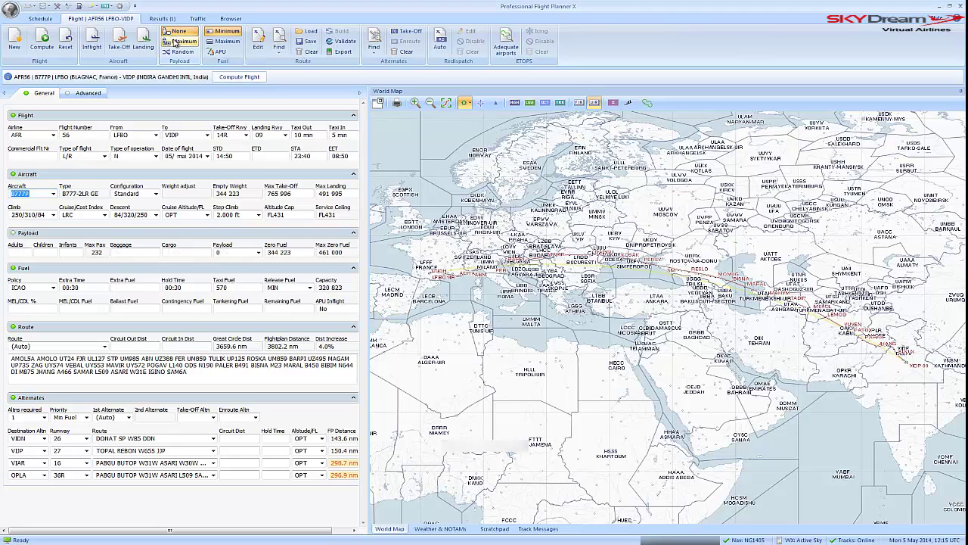
{"action": "left_click", "coordinate": [175, 42]}
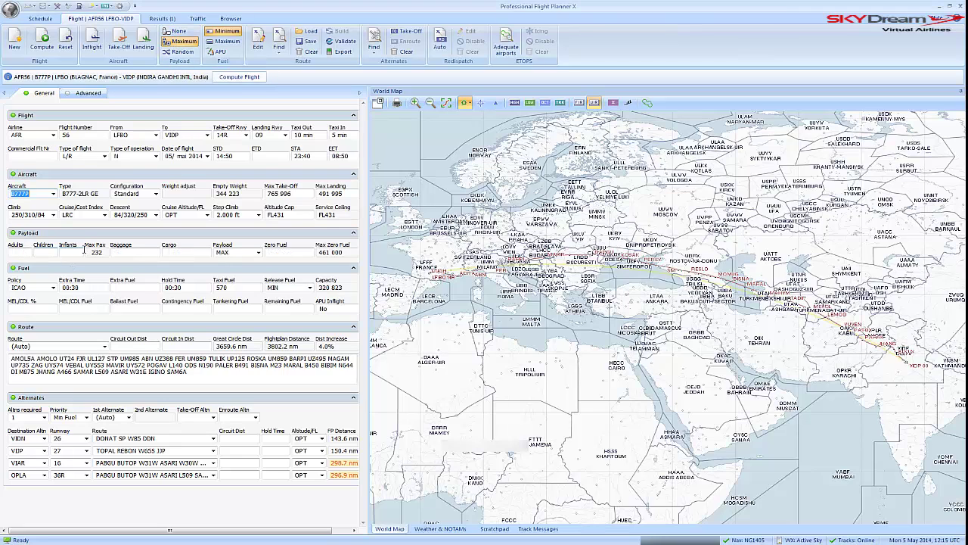
{"action": "left_click", "coordinate": [181, 52]}
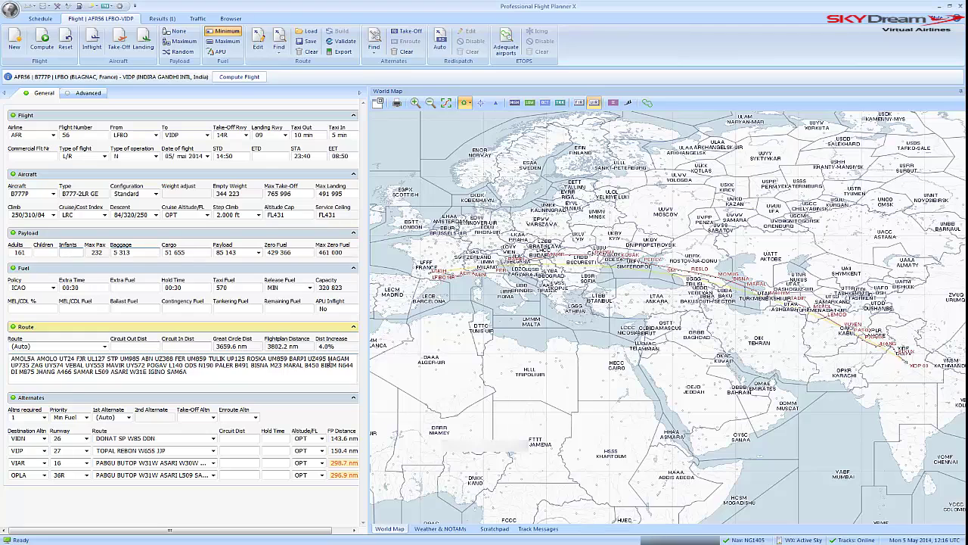
{"action": "left_click_drag", "start_coordinate": [144, 252], "coordinate": [108, 255]}
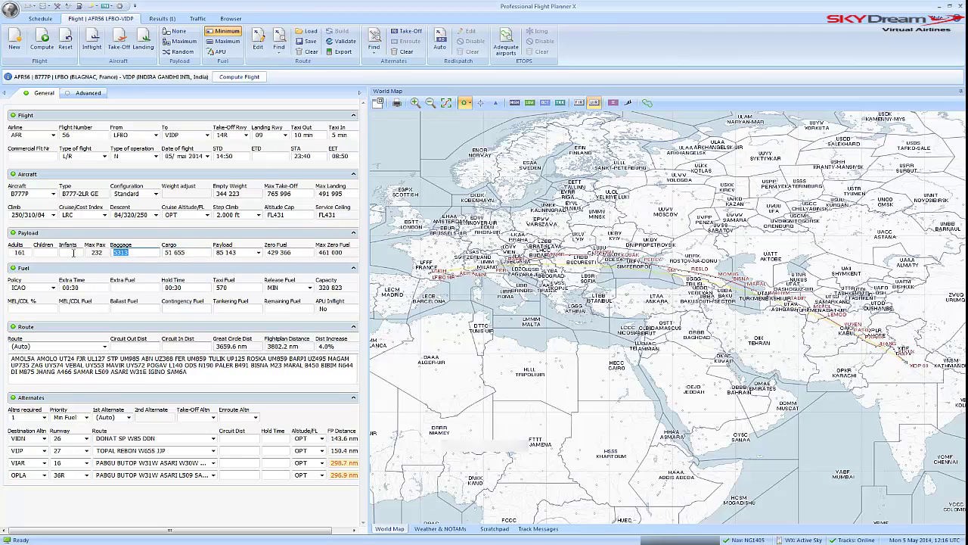
{"action": "left_click", "coordinate": [49, 252]}
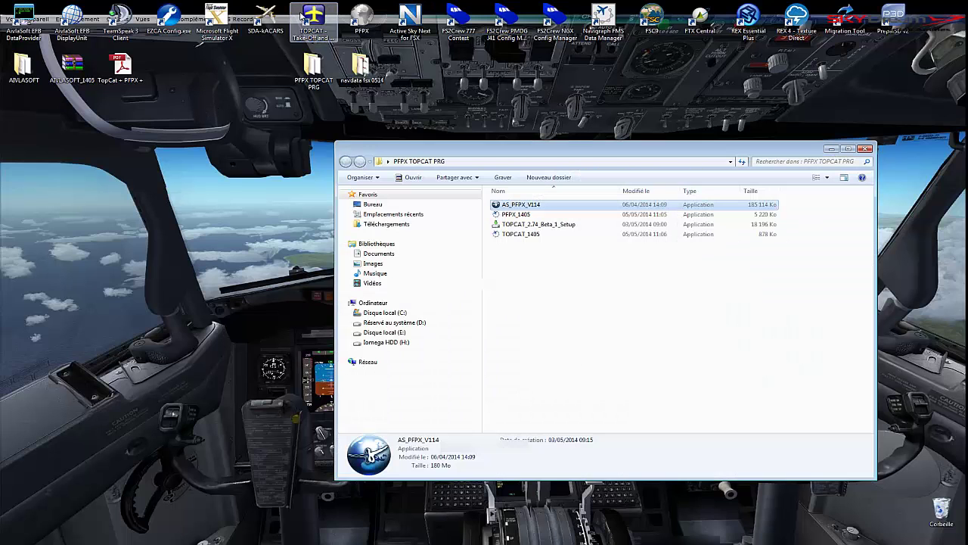
- Launch TOPCAT from the desktop, open aircraft B777P for editing and move its window clear of the desktop's left side
{"action": "double_click", "coordinate": [314, 18]}
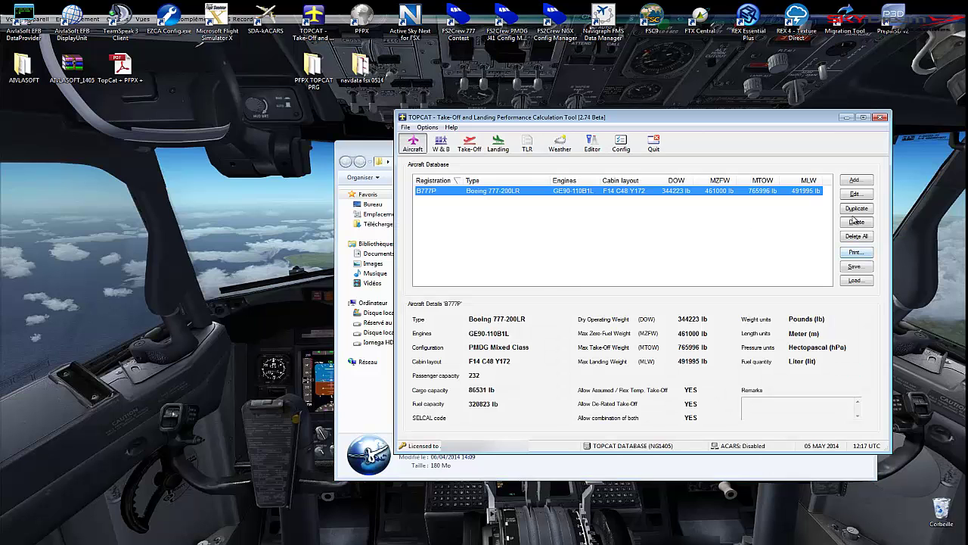
{"action": "left_click", "coordinate": [855, 194]}
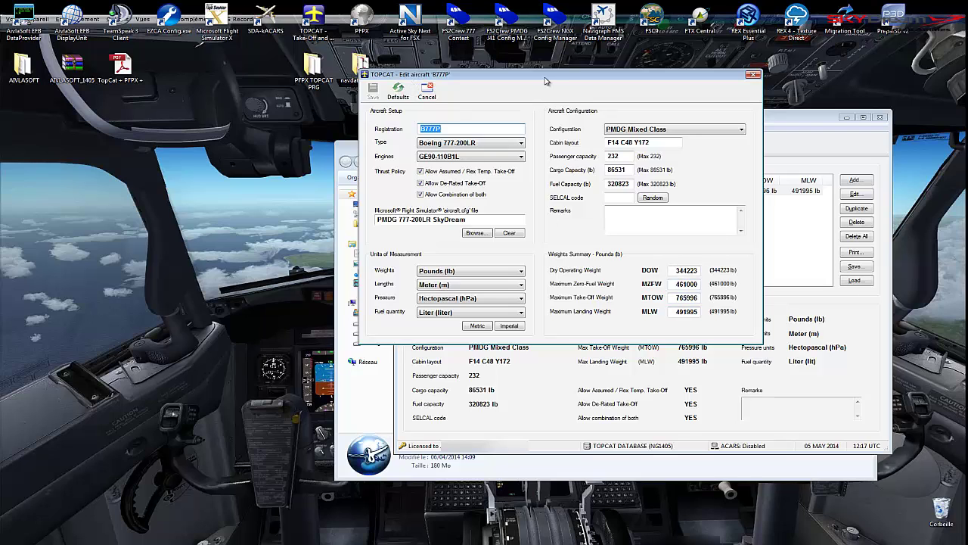
{"action": "left_click_drag", "start_coordinate": [547, 74], "coordinate": [460, 134]}
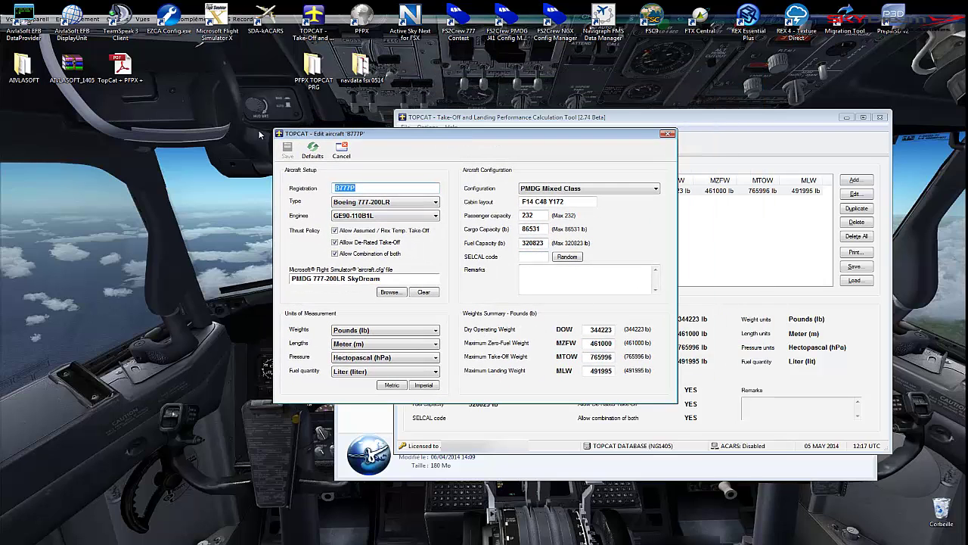
{"action": "left_click_drag", "start_coordinate": [439, 136], "coordinate": [413, 189]}
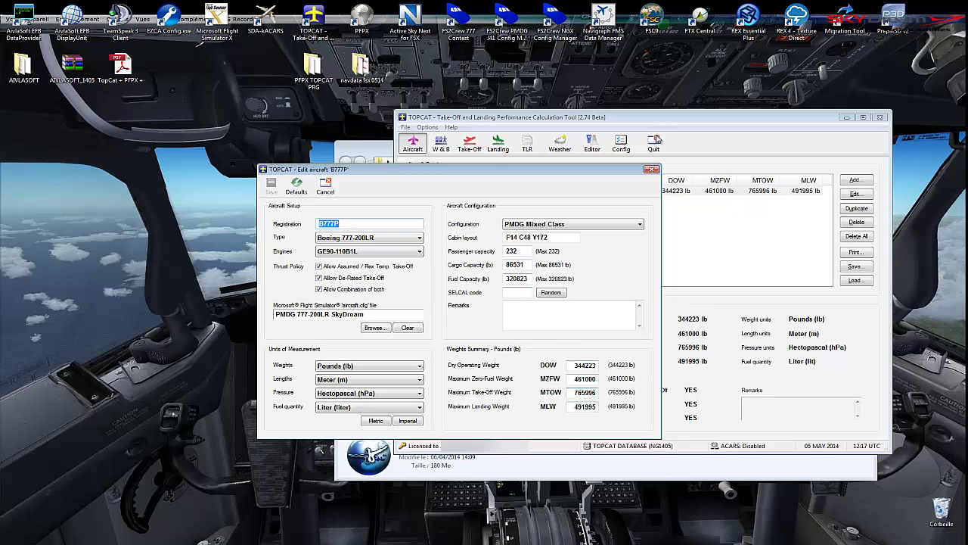
{"action": "left_click_drag", "start_coordinate": [490, 172], "coordinate": [653, 129]}
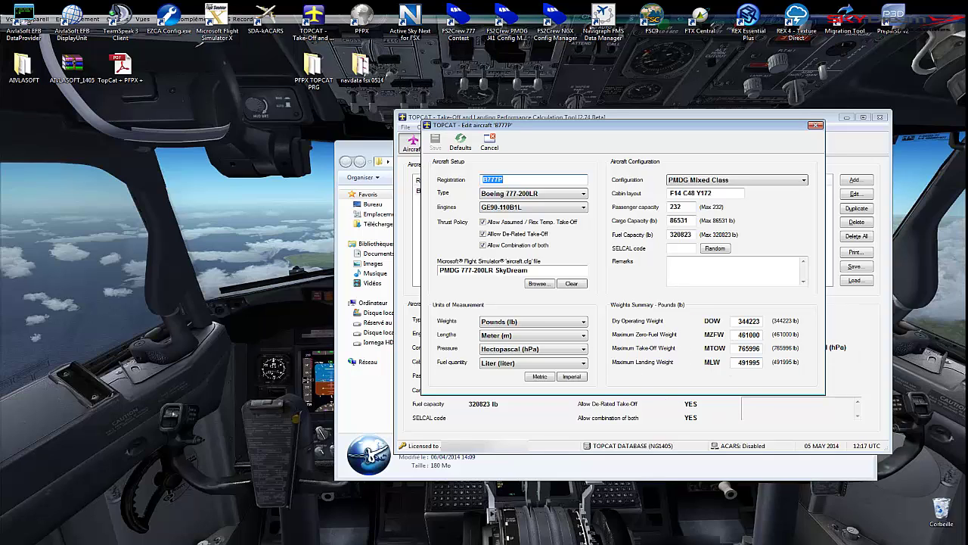
- Open the computer's drive list in Windows Explorer, check drive D: and go to local disk E:
{"action": "left_click", "coordinate": [46, 543]}
{"action": "left_click", "coordinate": [16, 543]}
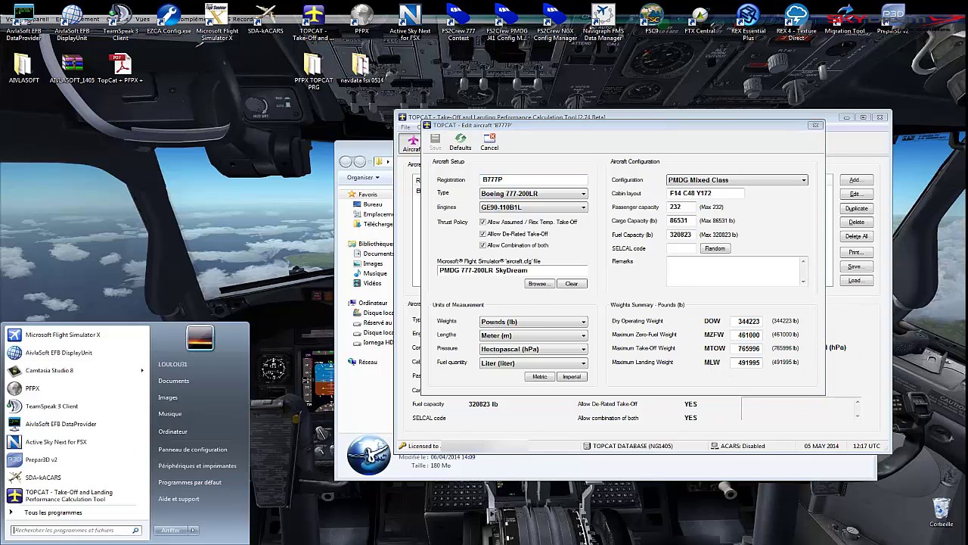
{"action": "left_click", "coordinate": [188, 432]}
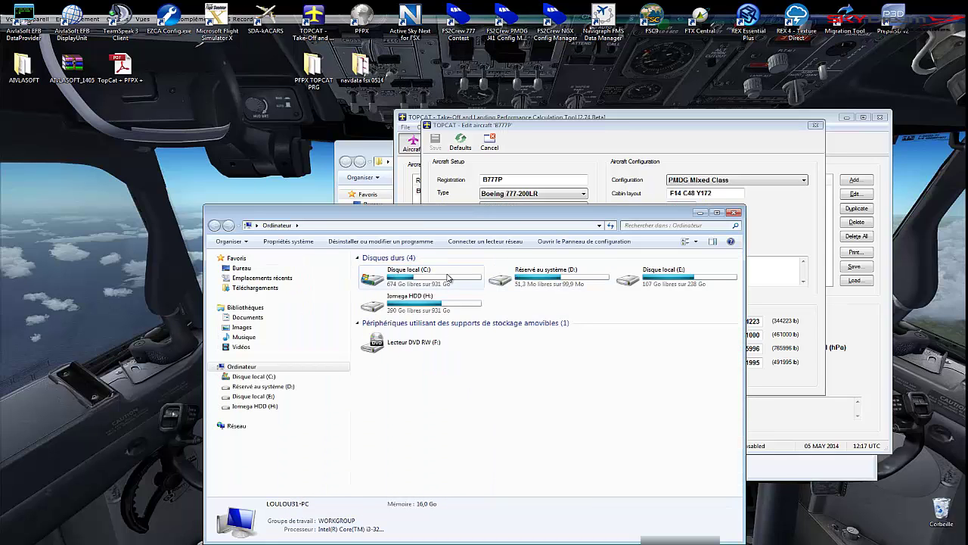
{"action": "double_click", "coordinate": [566, 280]}
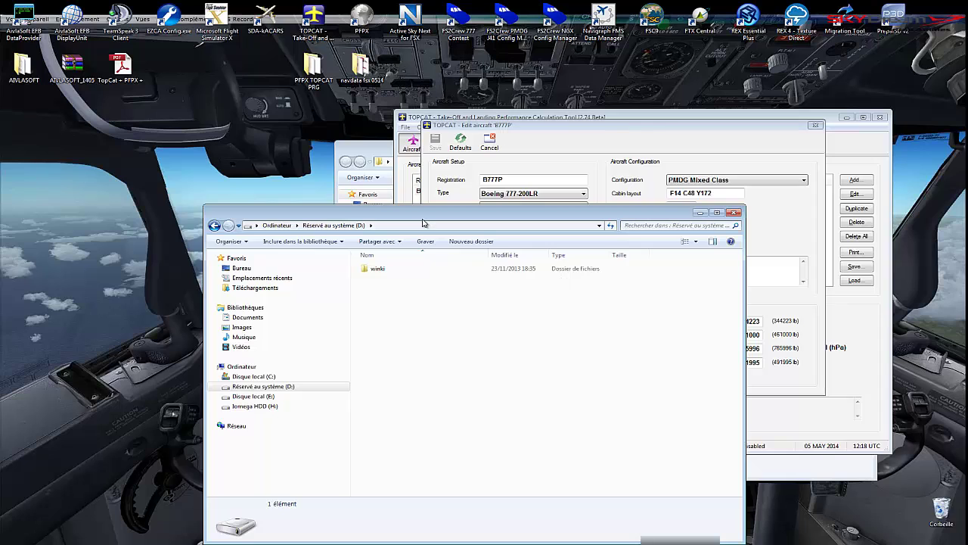
{"action": "left_click_drag", "start_coordinate": [423, 216], "coordinate": [341, 128]}
{"action": "left_click", "coordinate": [131, 138]}
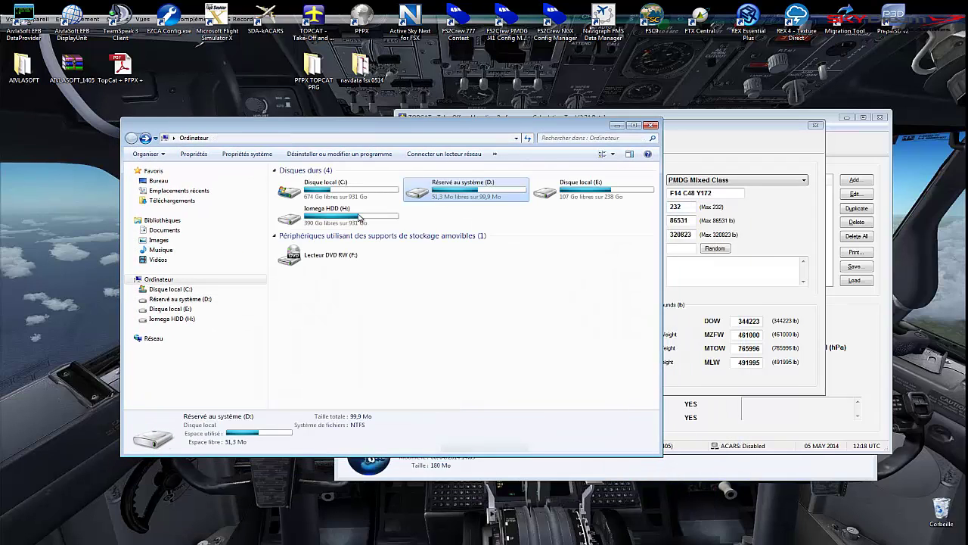
{"action": "double_click", "coordinate": [599, 207]}
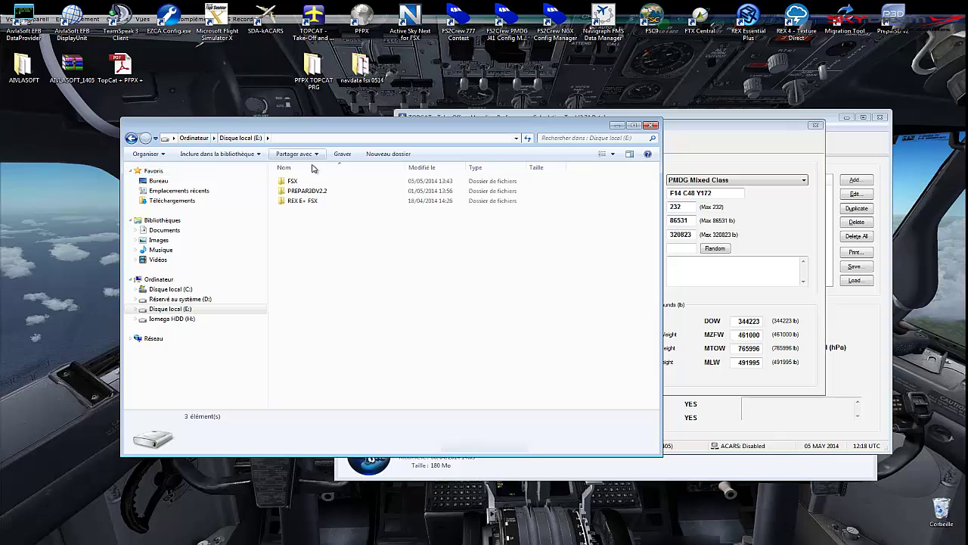
- Go to the PMDG 777-200LR folder inside FSX, under SimObjects and Airplanes
{"action": "double_click", "coordinate": [336, 182]}
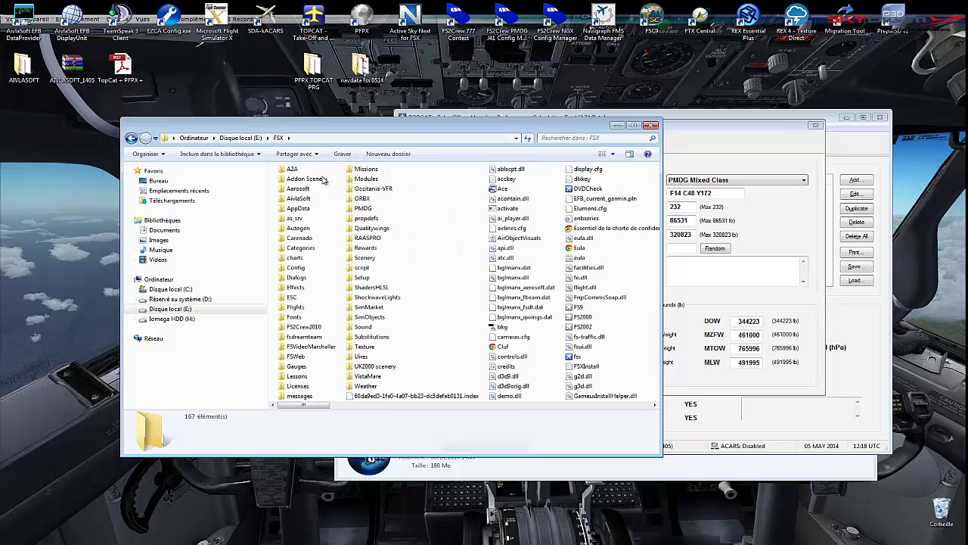
{"action": "double_click", "coordinate": [371, 316]}
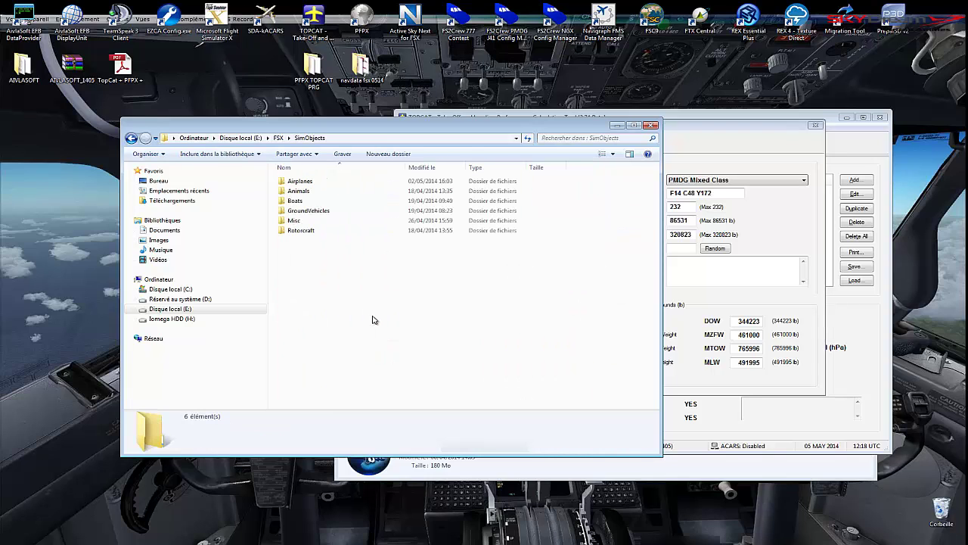
{"action": "double_click", "coordinate": [316, 184]}
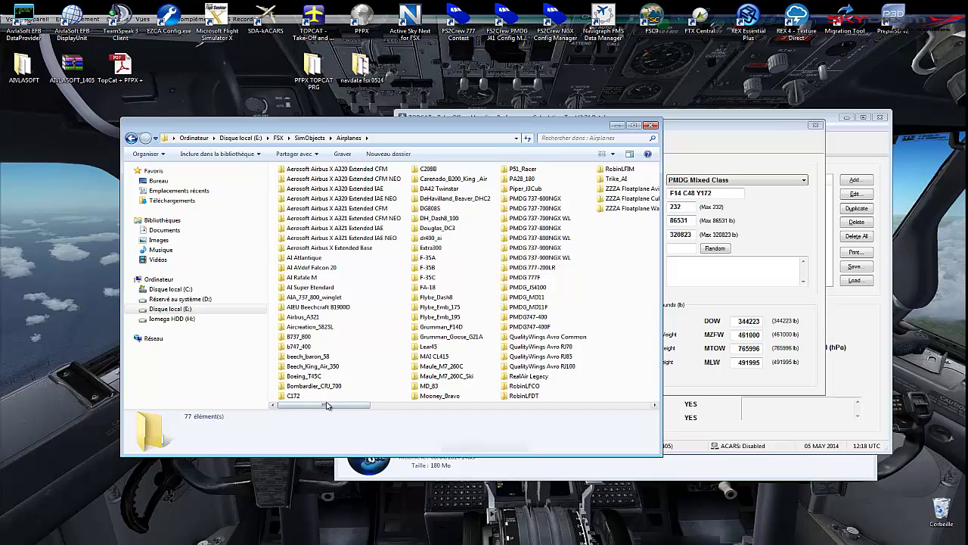
{"action": "left_click_drag", "start_coordinate": [326, 407], "coordinate": [427, 409]}
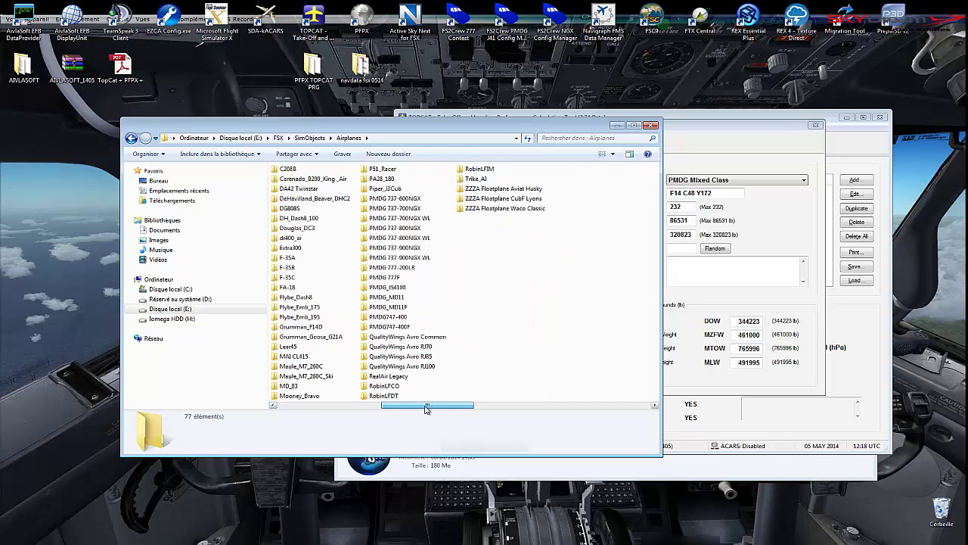
{"action": "double_click", "coordinate": [403, 268]}
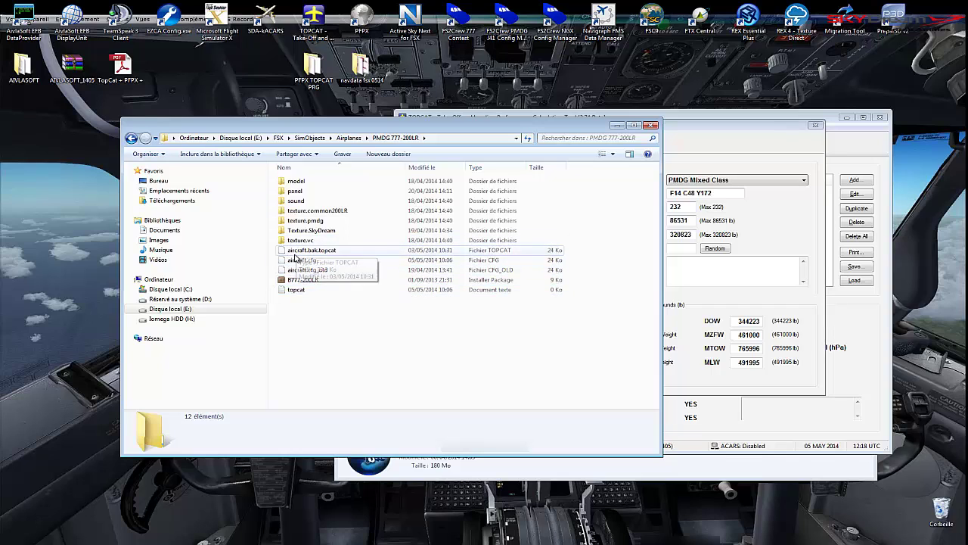
- Open aircraft.cfg in Notepad++, move its window clear of TOPCAT's weights and show the weight and balance section
{"action": "left_click", "coordinate": [300, 261]}
{"action": "right_click", "coordinate": [301, 260]}
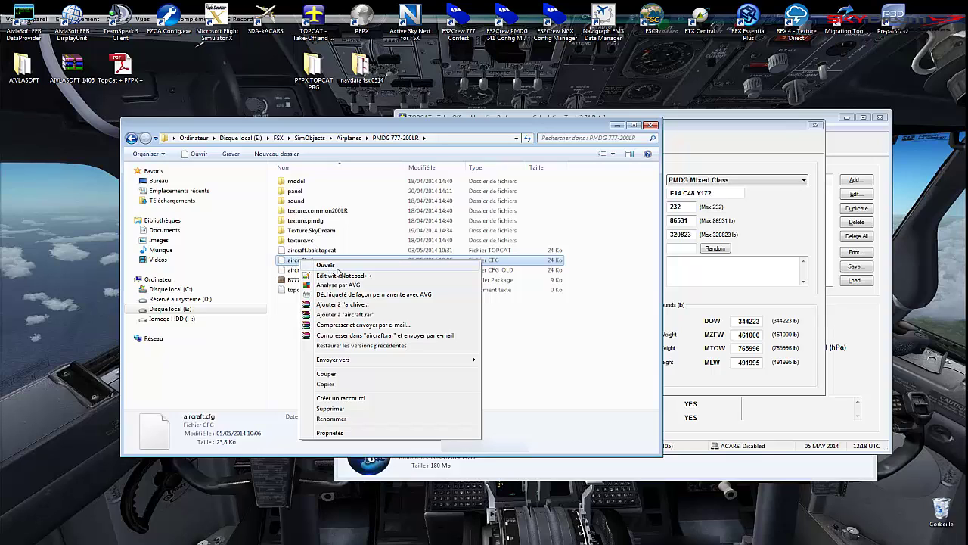
{"action": "left_click", "coordinate": [380, 277]}
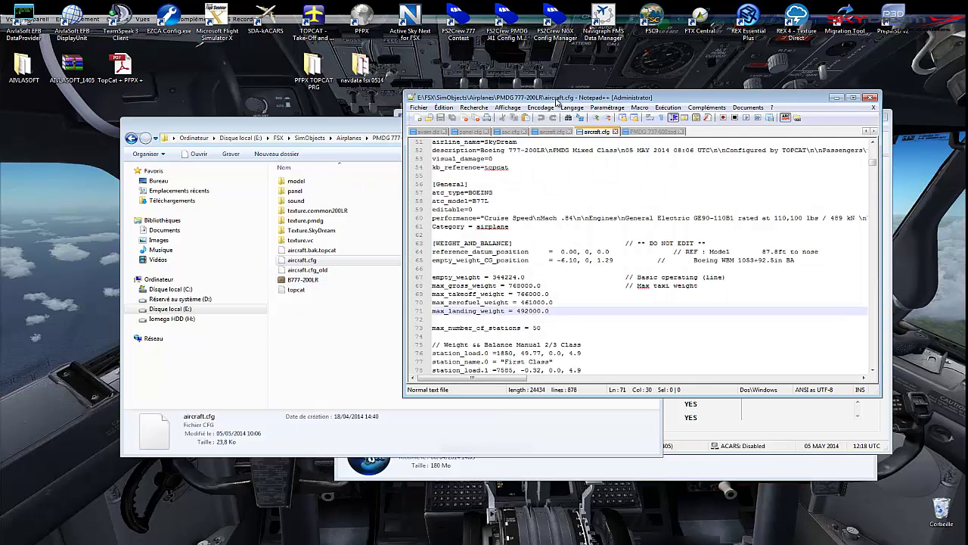
{"action": "left_click_drag", "start_coordinate": [558, 101], "coordinate": [194, 89]}
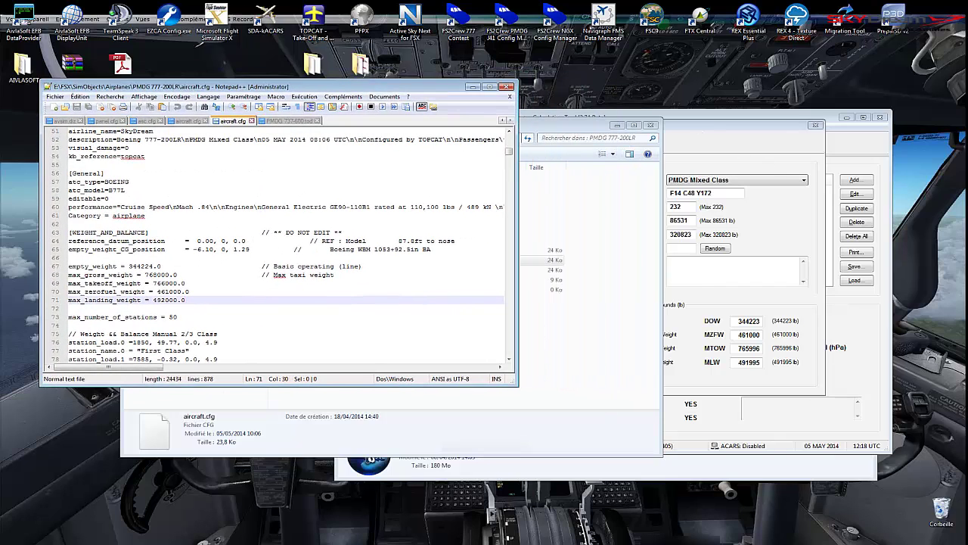
{"action": "scroll", "coordinate": [181, 217], "scroll_direction": "down", "scroll_amount": 3}
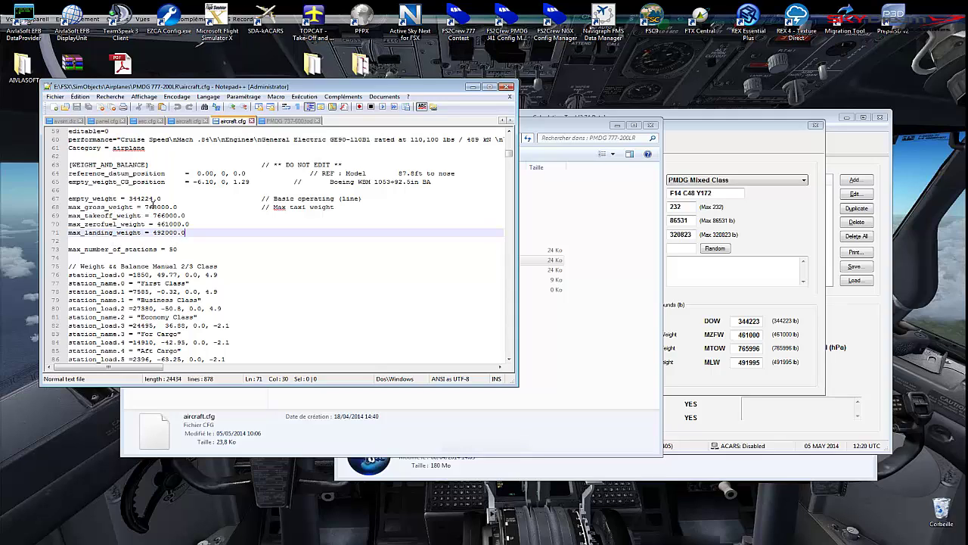
- Place TOPCAT's B777P edit window beside the file, and set maximum landing weight to 492000 lb and maximum take-off weight to 766000 lb
{"action": "left_click", "coordinate": [732, 125]}
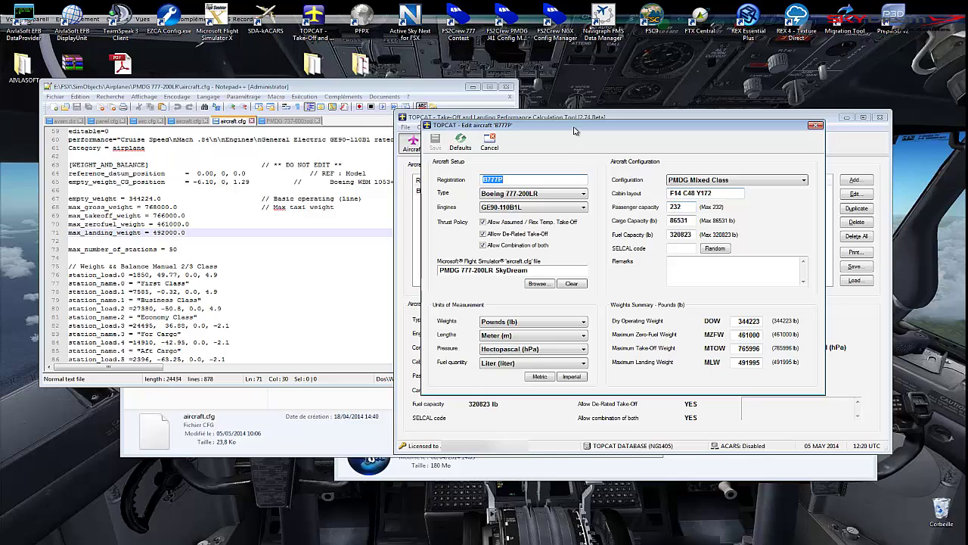
{"action": "left_click_drag", "start_coordinate": [558, 126], "coordinate": [397, 45]}
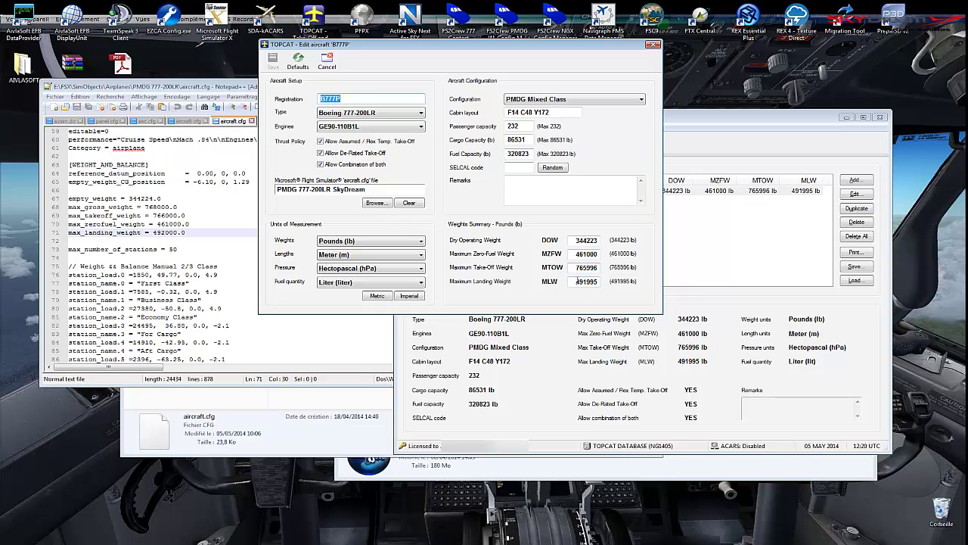
{"action": "left_click_drag", "start_coordinate": [577, 282], "coordinate": [635, 295]}
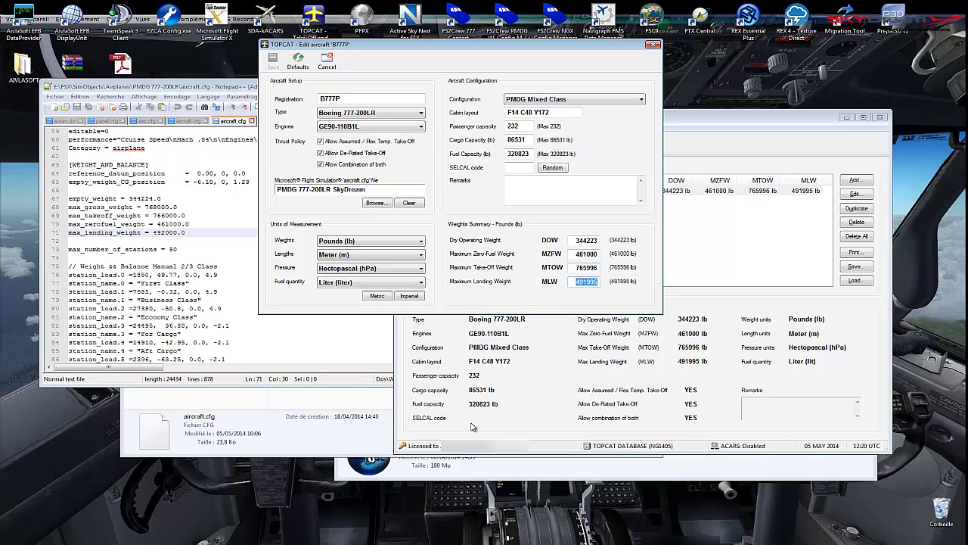
{"action": "type", "text": "492000"}
{"action": "left_click_drag", "start_coordinate": [582, 268], "coordinate": [621, 271]}
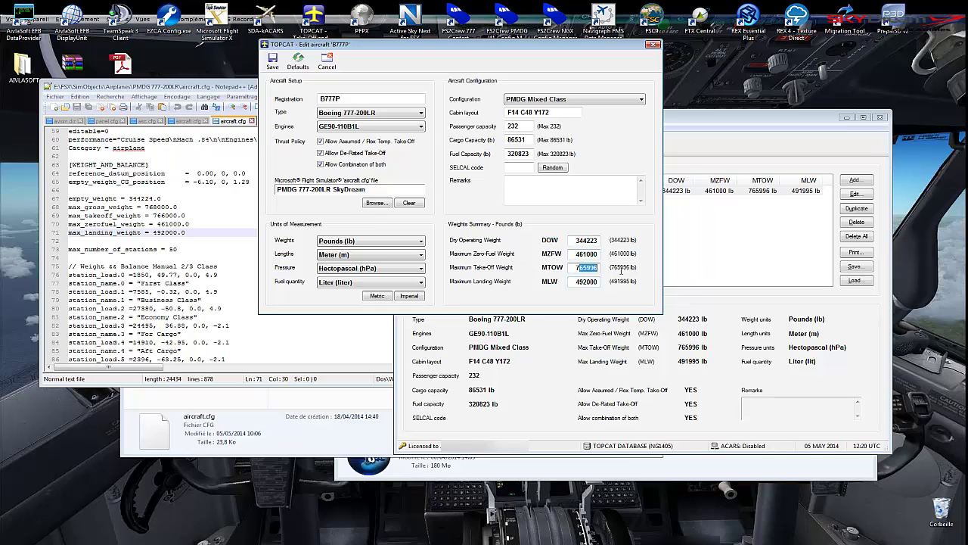
{"action": "type", "text": "66000"}
- Set B777P's dry operating weight to 344224 lb in TOPCAT and save the aircraft
{"action": "left_click", "coordinate": [590, 240]}
{"action": "left_click_drag", "start_coordinate": [594, 240], "coordinate": [602, 239]}
{"action": "left_click", "coordinate": [579, 268]}
{"action": "left_click", "coordinate": [575, 282]}
{"action": "left_click", "coordinate": [272, 61]}
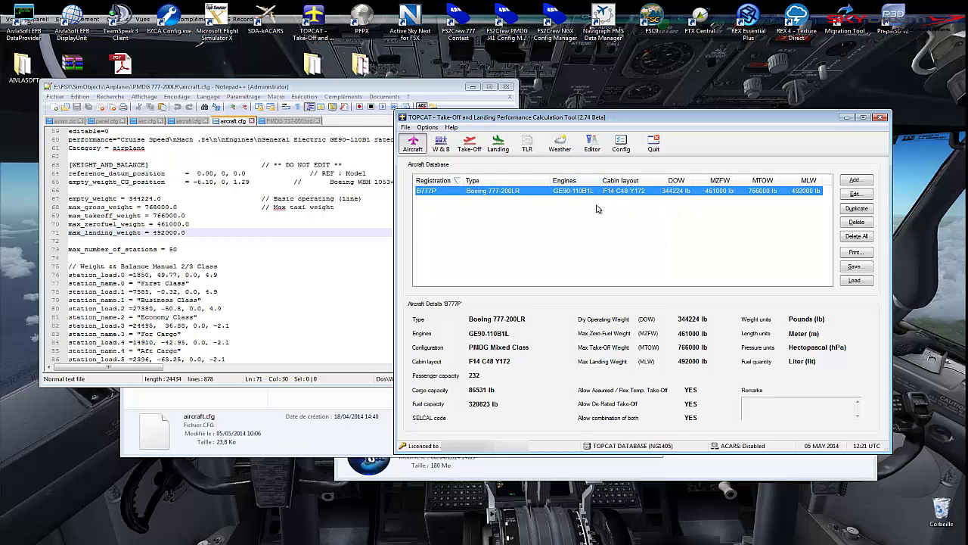
- Close the aircraft.cfg editor and the PMDG 777-200LR folder window, leaving TOPCAT's aircraft database open
{"action": "left_click", "coordinate": [506, 86]}
{"action": "left_click_drag", "start_coordinate": [314, 130], "coordinate": [221, 118]}
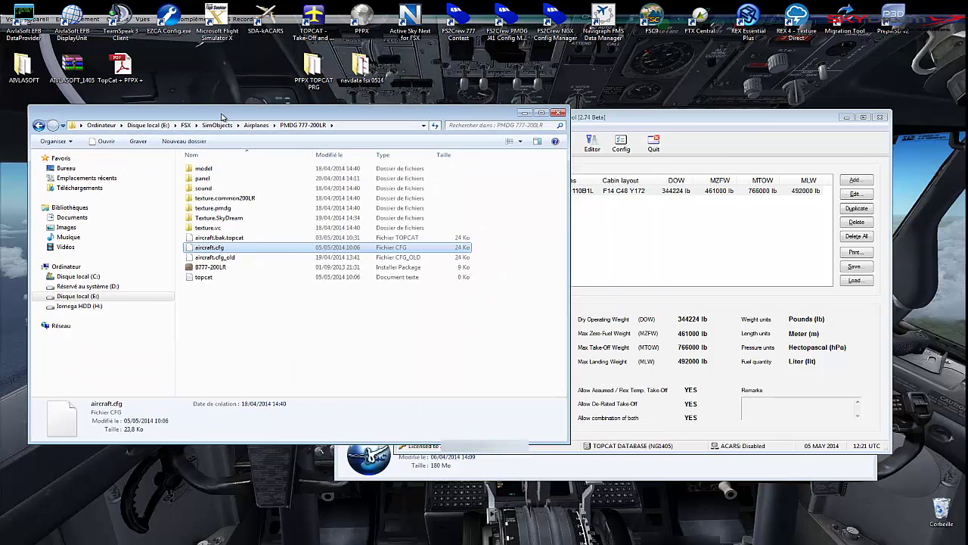
{"action": "left_click_drag", "start_coordinate": [664, 121], "coordinate": [693, 116]}
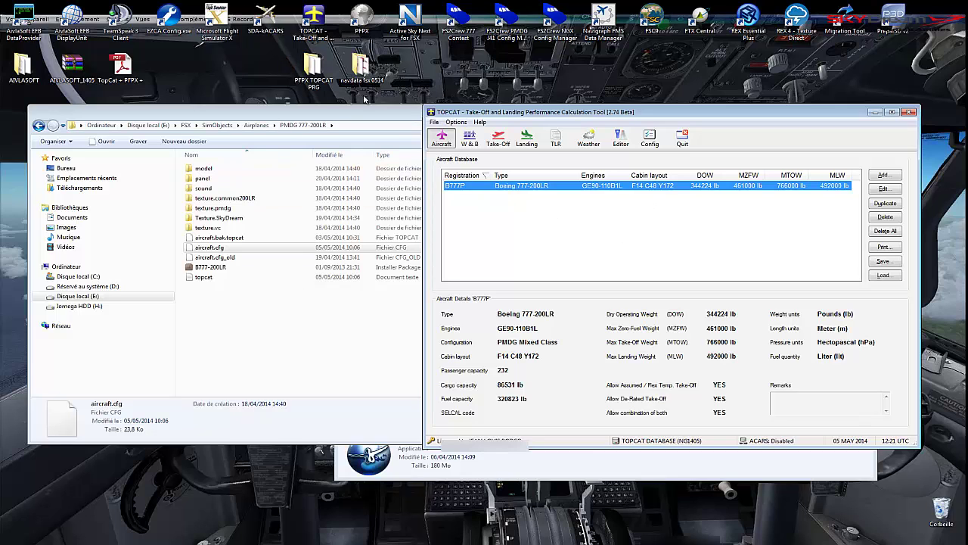
{"action": "left_click_drag", "start_coordinate": [348, 114], "coordinate": [330, 121]}
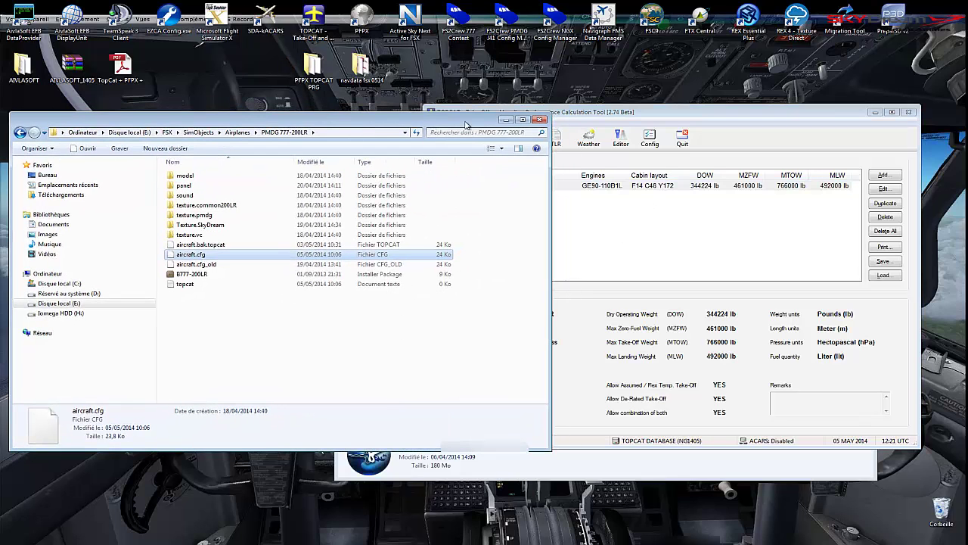
{"action": "left_click", "coordinate": [541, 121]}
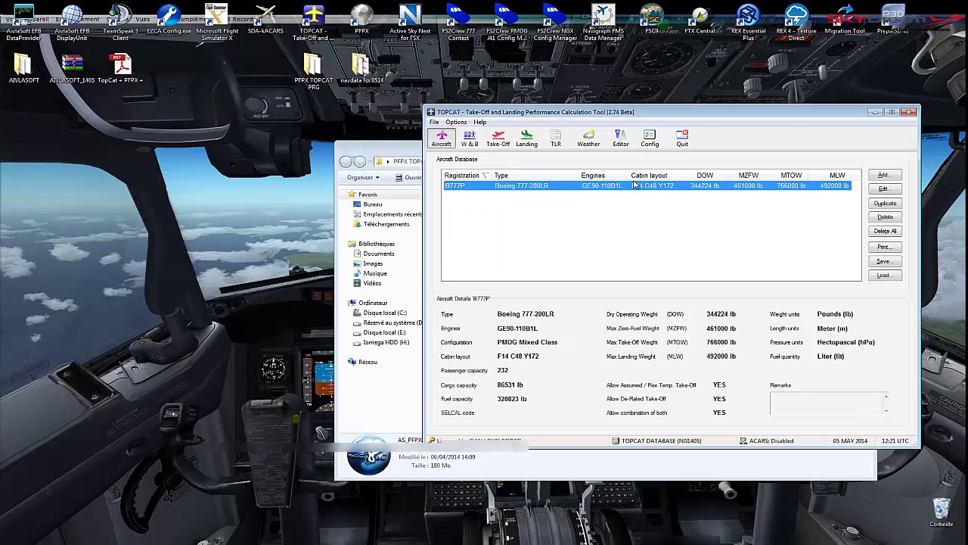
- Switch to PFPX, compare the flight's aircraft weights with TOPCAT's B777P data, and minimize TOPCAT
{"action": "left_click_drag", "start_coordinate": [573, 117], "coordinate": [345, 123]}
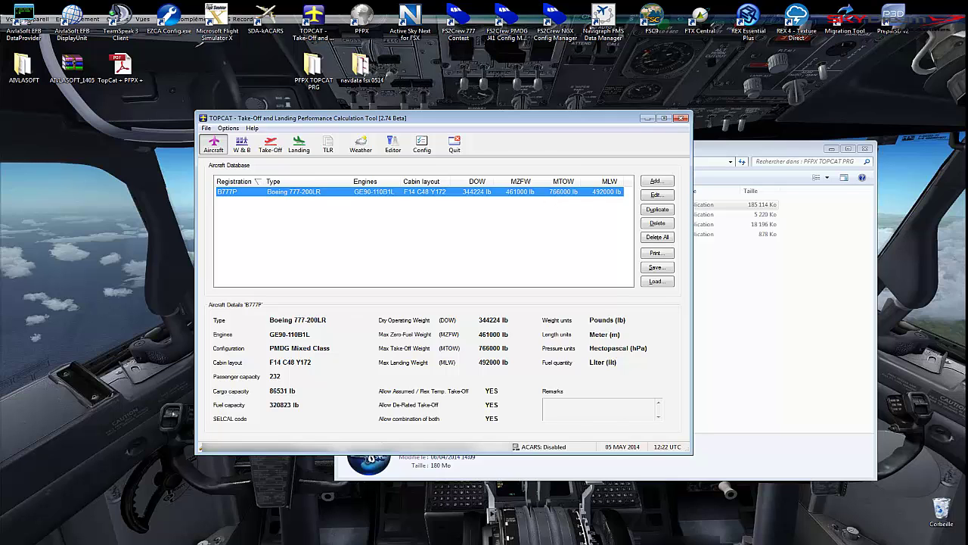
{"action": "key", "text": "alt+Tab"}
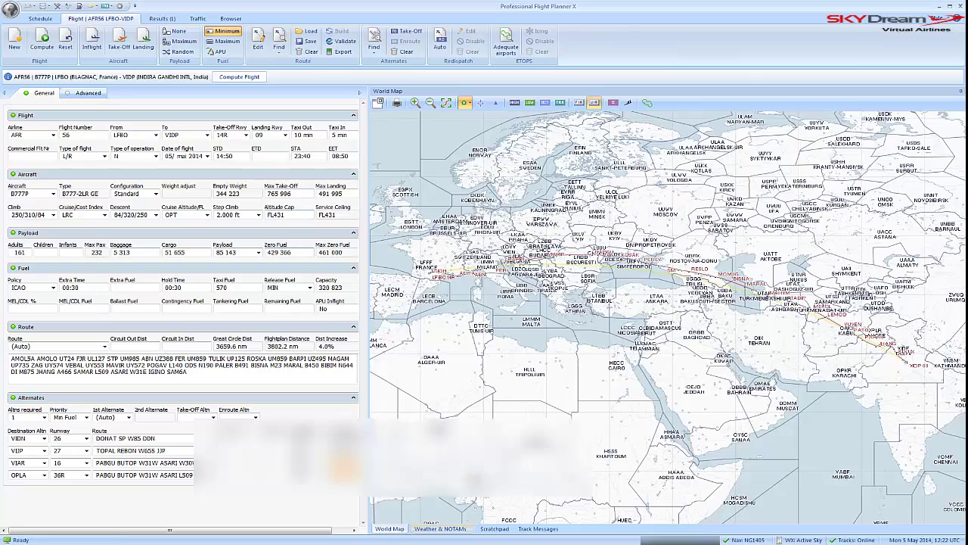
{"action": "left_click_drag", "start_coordinate": [459, 126], "coordinate": [635, 106]}
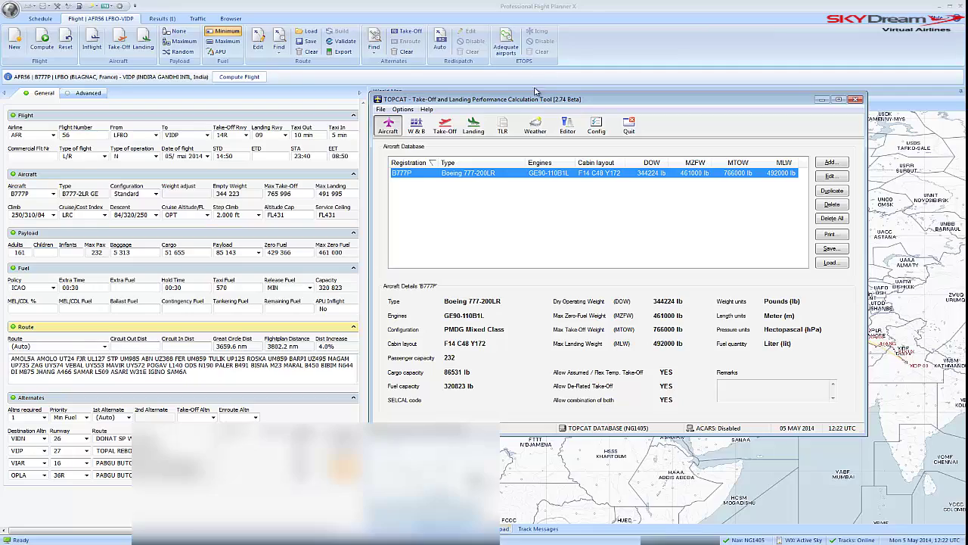
{"action": "left_click_drag", "start_coordinate": [535, 91], "coordinate": [328, 97]}
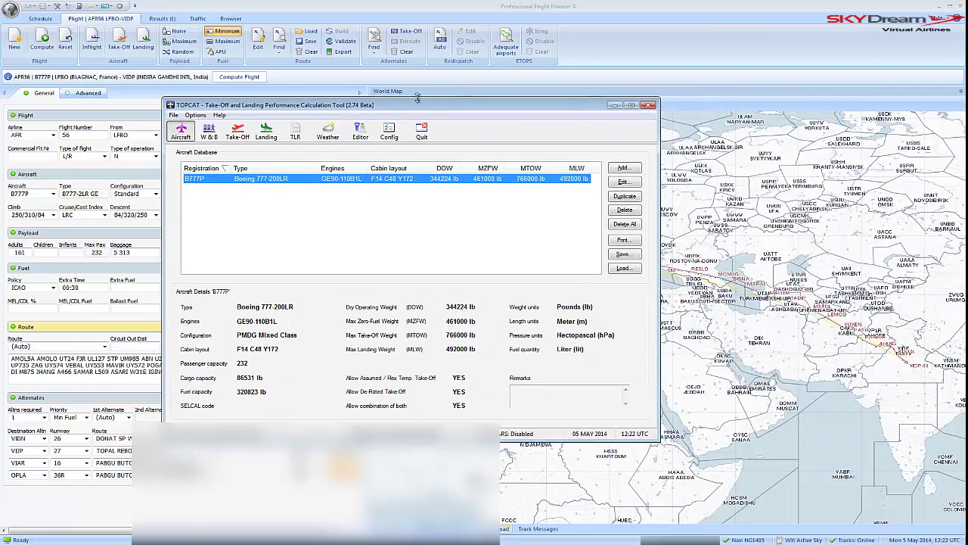
{"action": "left_click_drag", "start_coordinate": [417, 105], "coordinate": [560, 227]}
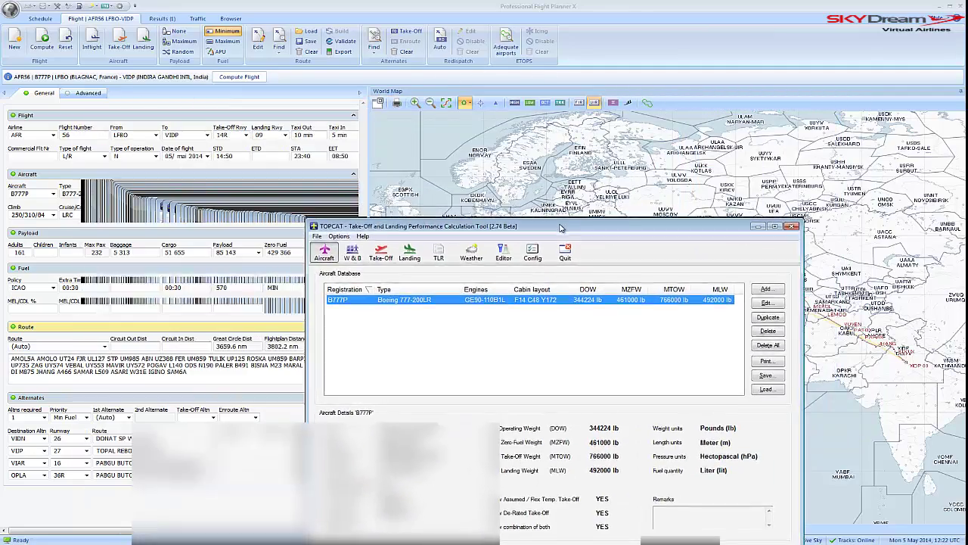
{"action": "left_click", "coordinate": [758, 226]}
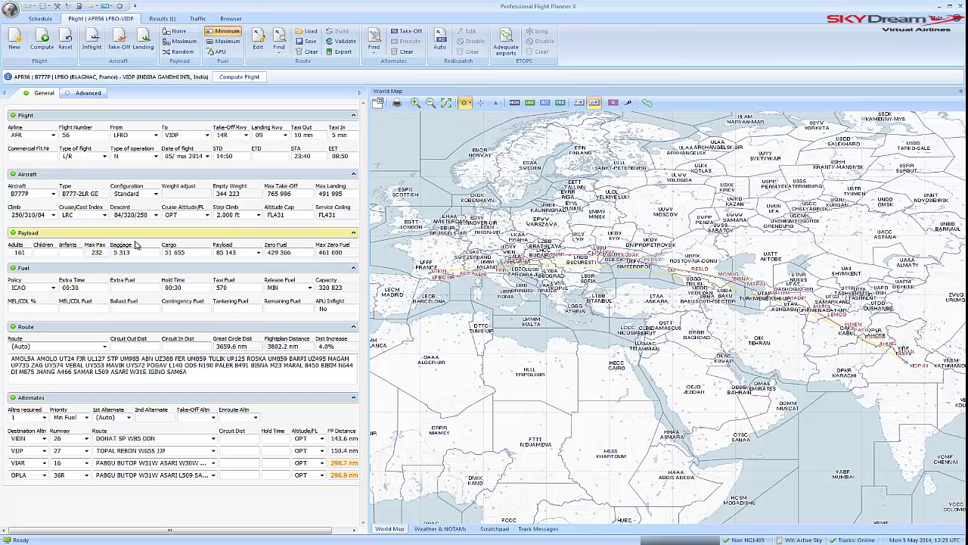
- Open B777P from the PFPX aircraft database for editing and place the TOPCAT window beside the editor
{"action": "left_click", "coordinate": [11, 10]}
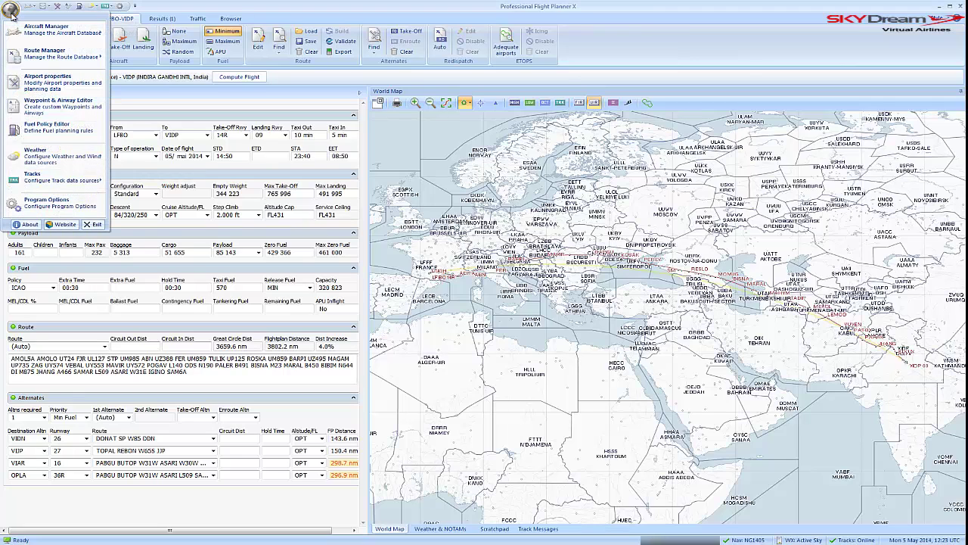
{"action": "left_click", "coordinate": [10, 10]}
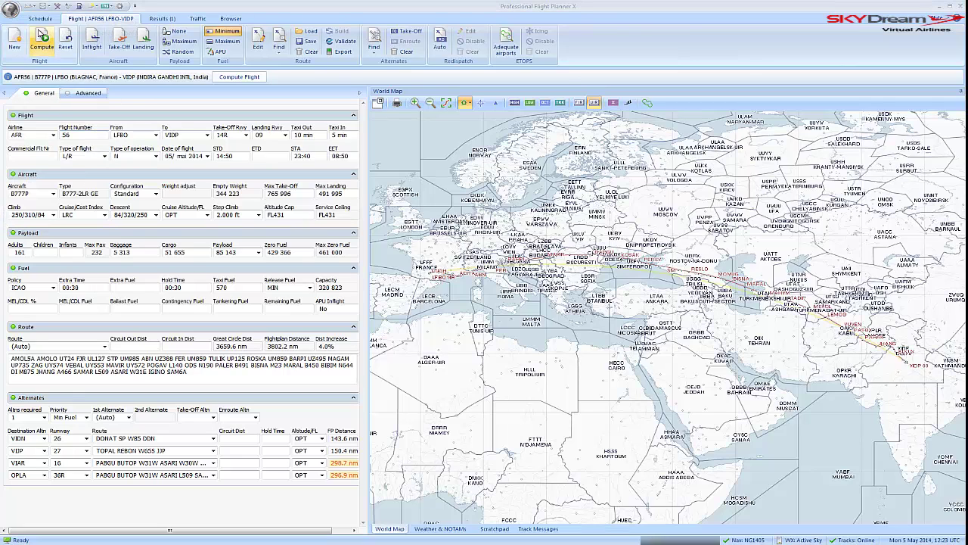
{"action": "left_click", "coordinate": [11, 11]}
{"action": "mouse_move", "coordinate": [56, 38]}
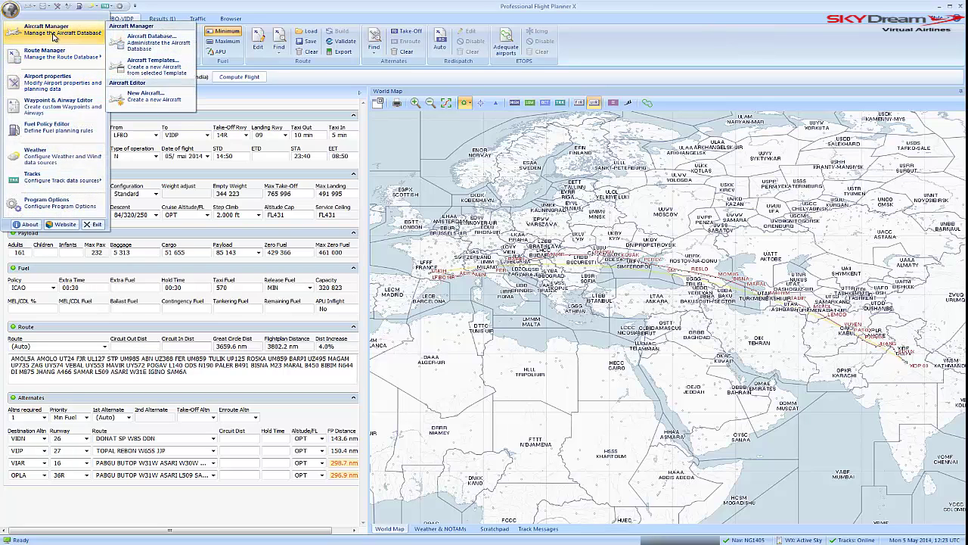
{"action": "left_click", "coordinate": [166, 46]}
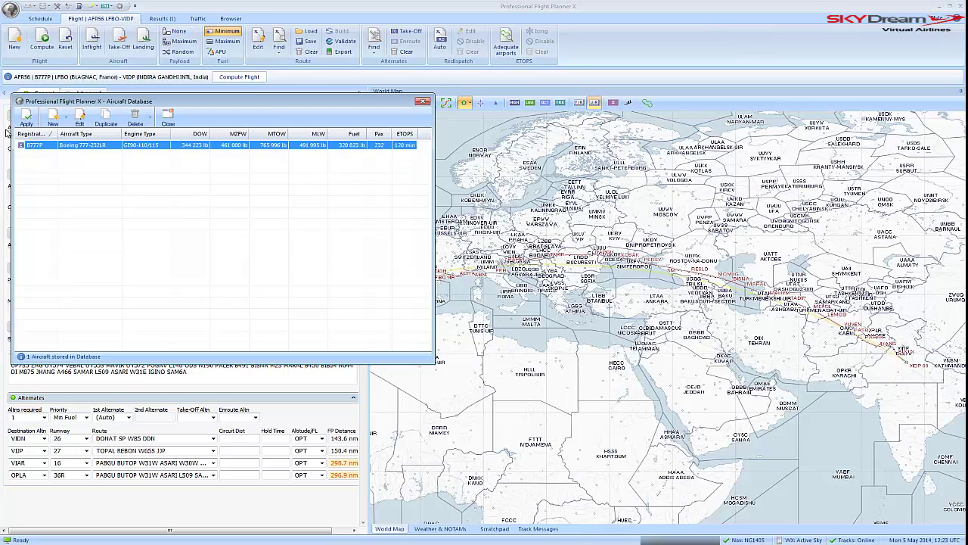
{"action": "left_click", "coordinate": [79, 119]}
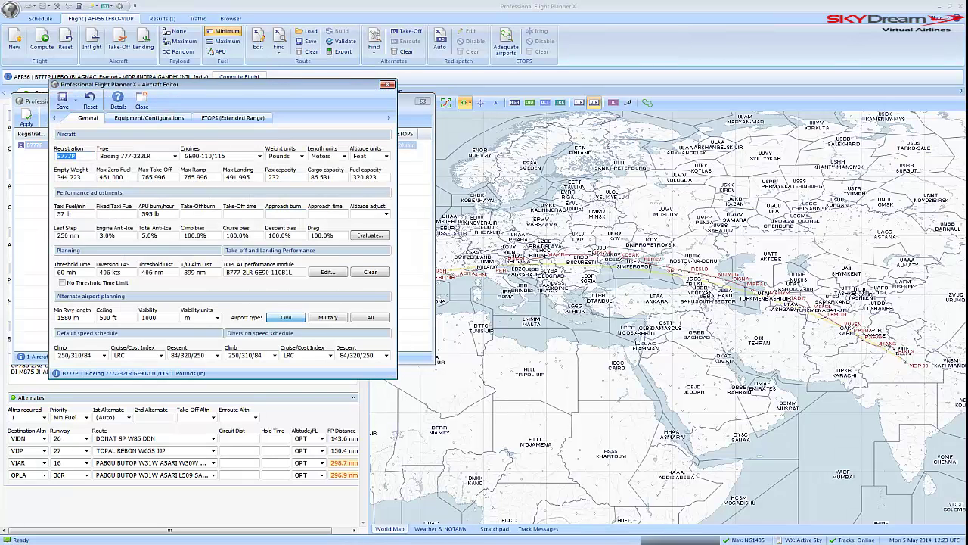
{"action": "left_click", "coordinate": [571, 542]}
{"action": "left_click_drag", "start_coordinate": [532, 229], "coordinate": [675, 41]}
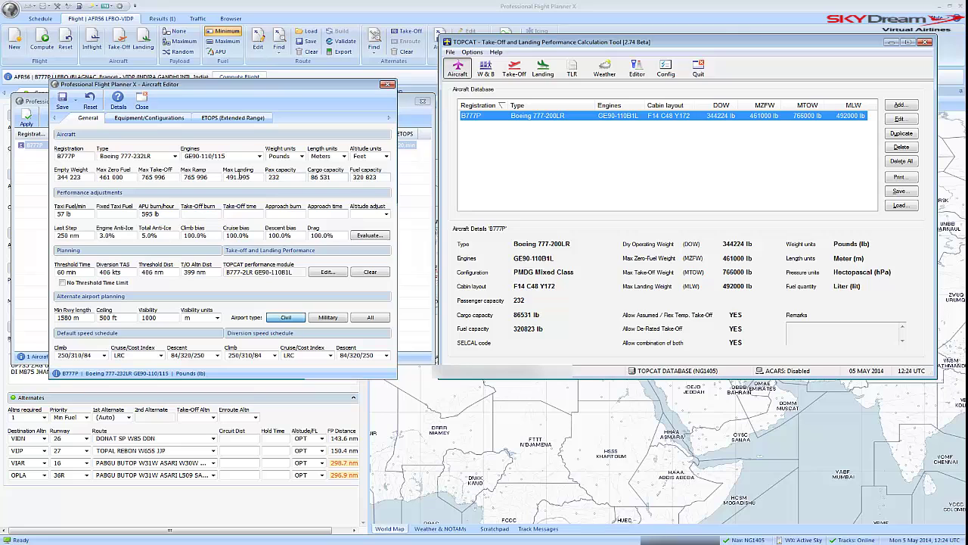
- Set B777P's max ramp weight to 766000 lb and max landing weight to 492000 lb in PFPX
{"action": "left_click", "coordinate": [183, 176]}
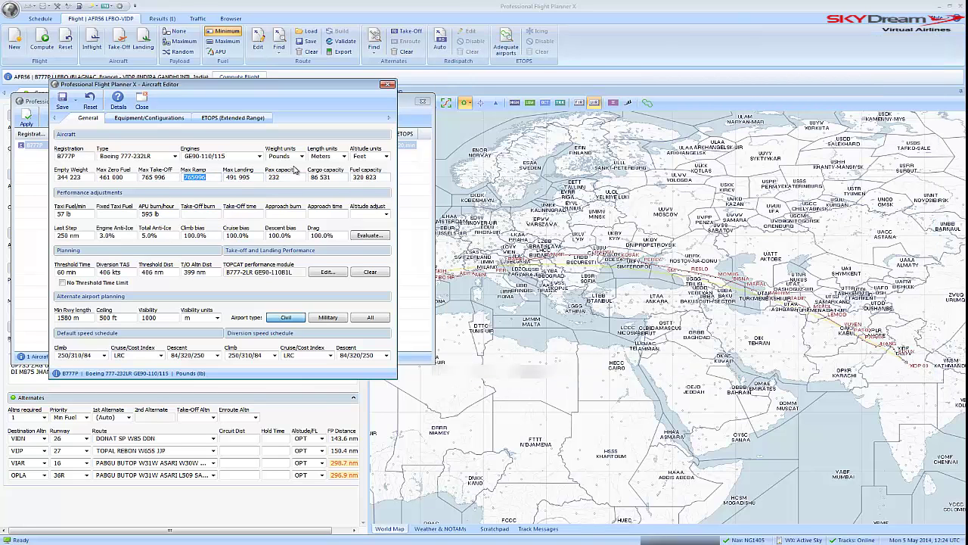
{"action": "type", "text": "76"}
{"action": "left_click", "coordinate": [499, 543]}
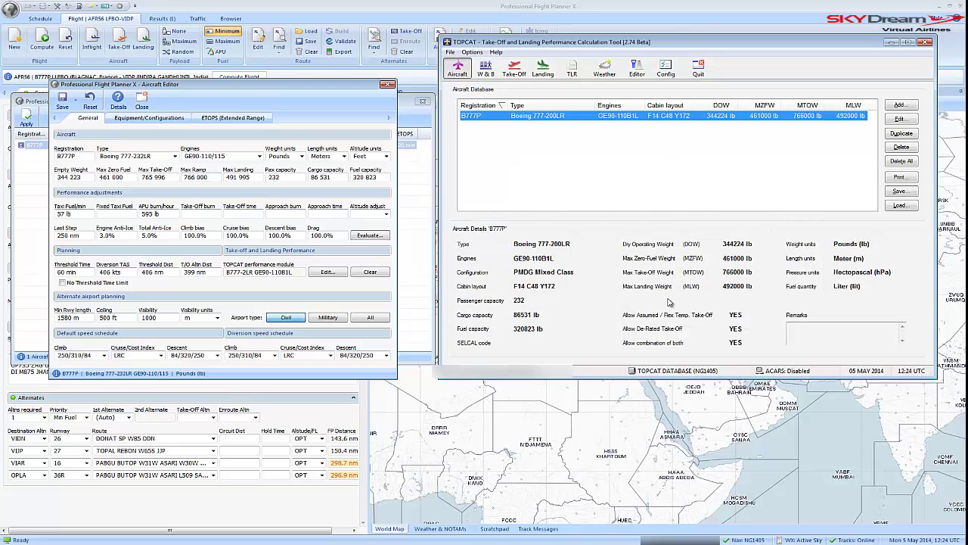
{"action": "left_click", "coordinate": [228, 176]}
{"action": "type", "text": "492000"}
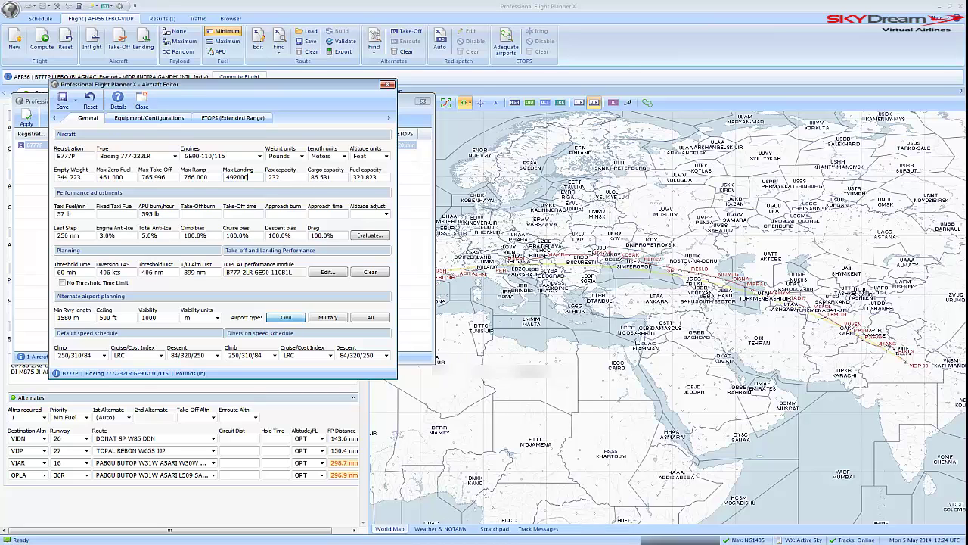
{"action": "key", "text": "Tab"}
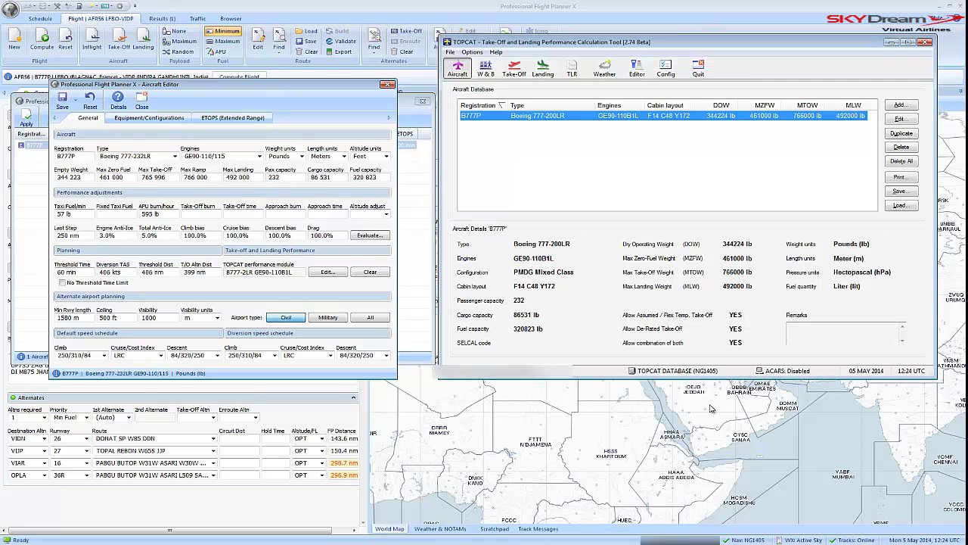
- Set B777P's empty weight to 34424 lb, save the aircraft and close the aircraft editor and database
{"action": "left_click", "coordinate": [80, 175]}
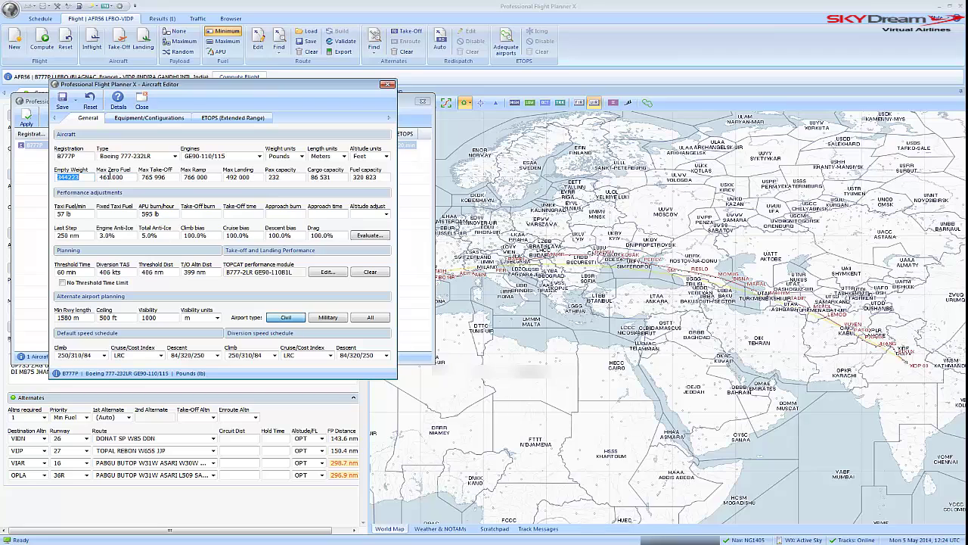
{"action": "type", "text": "3"}
{"action": "left_click", "coordinate": [663, 236]}
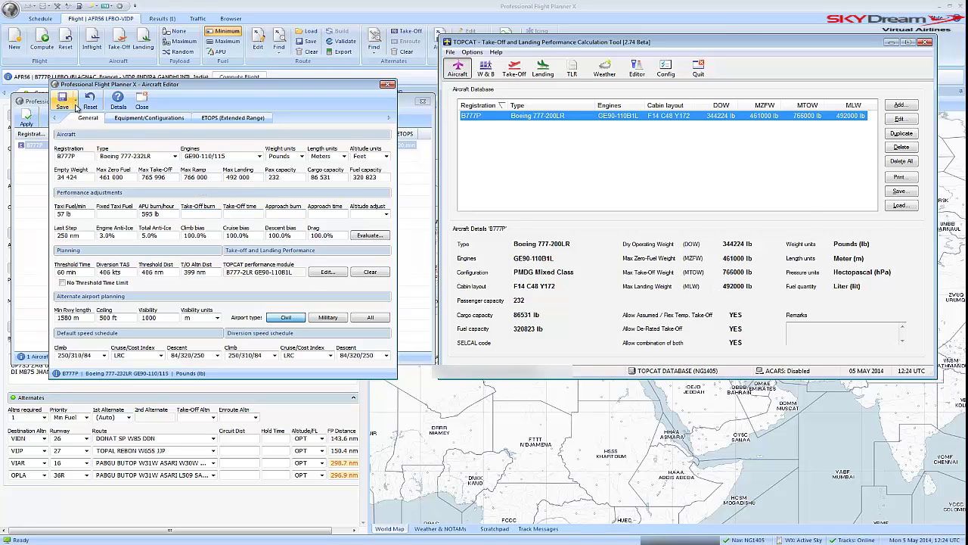
{"action": "left_click", "coordinate": [75, 107]}
{"action": "left_click", "coordinate": [82, 117]}
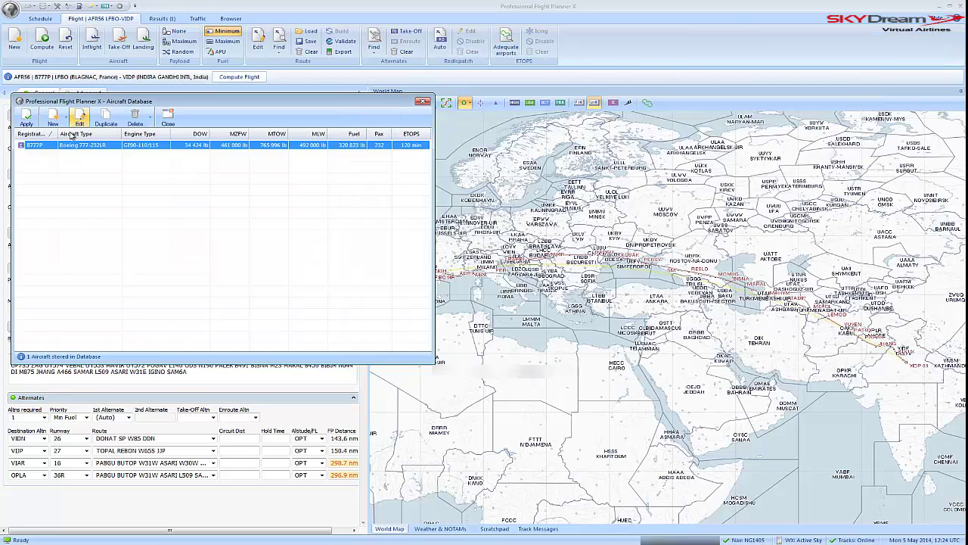
{"action": "left_click", "coordinate": [423, 102]}
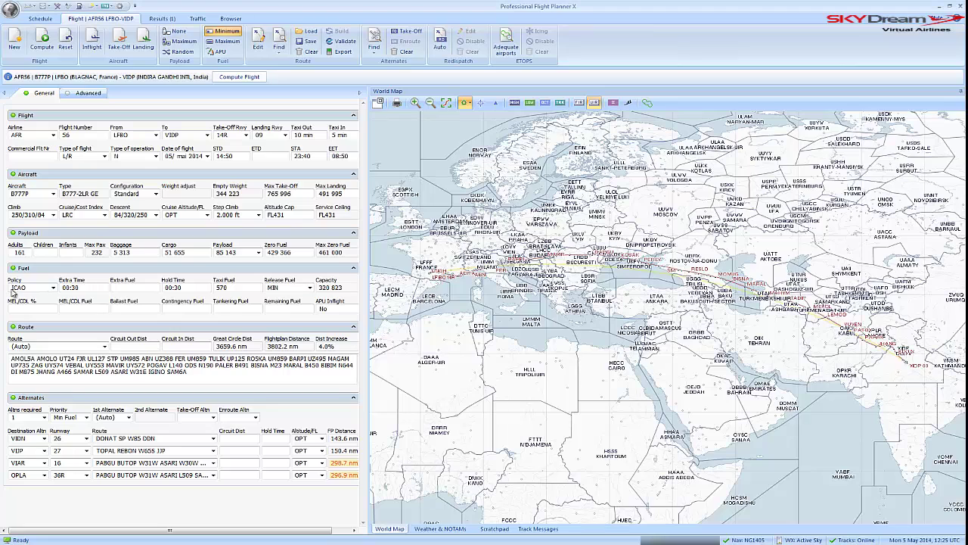
- Choose ICAO International Fuel Rules as the fuel policy and clear the flight's current route
{"action": "left_click", "coordinate": [52, 289]}
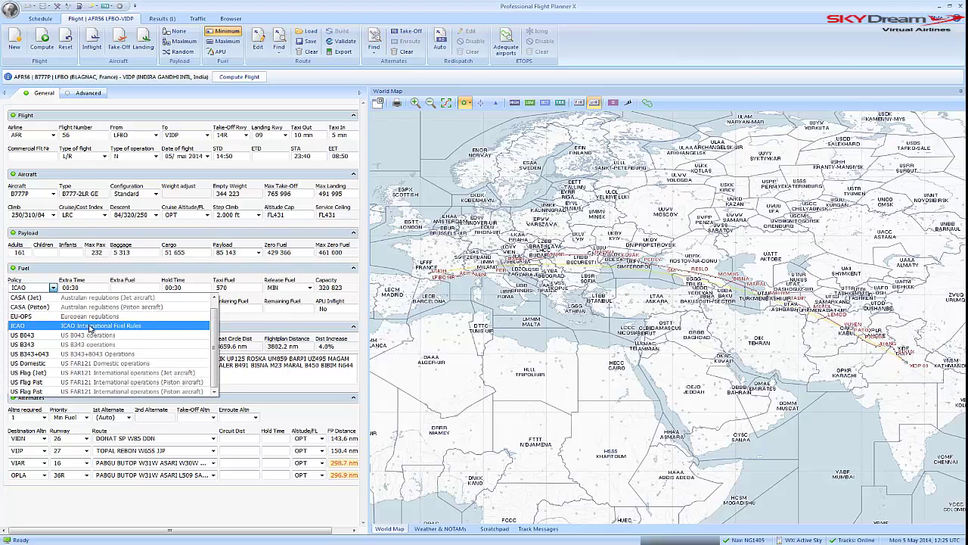
{"action": "left_click", "coordinate": [130, 326]}
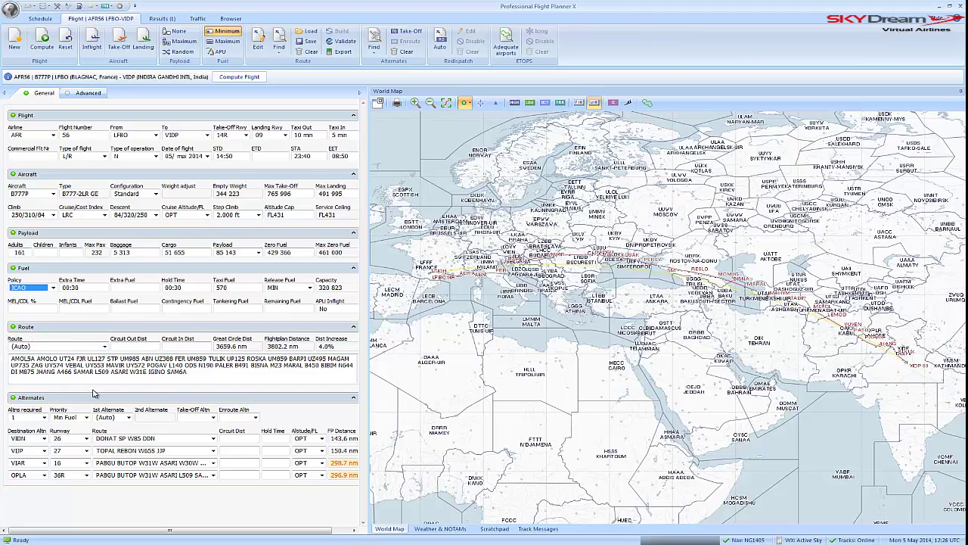
{"action": "left_click", "coordinate": [104, 345]}
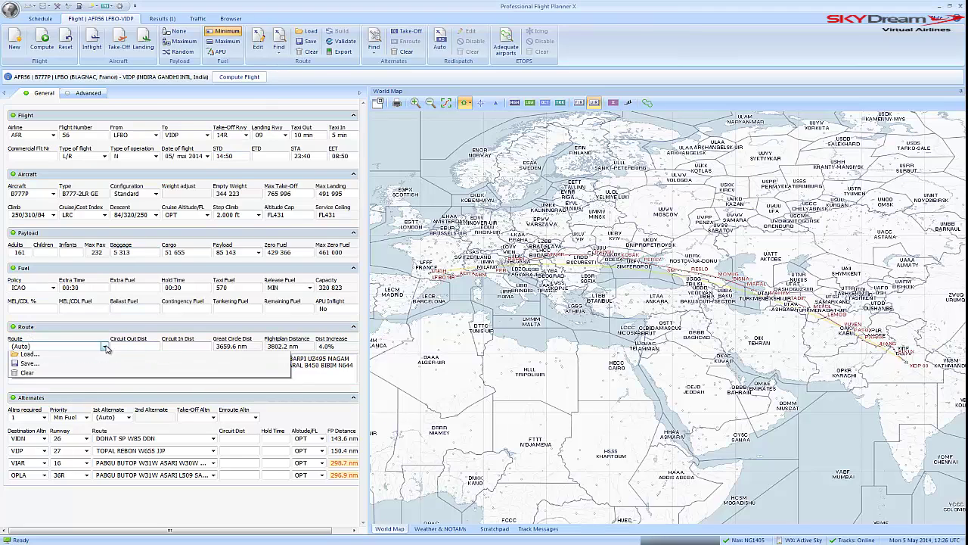
{"action": "left_click", "coordinate": [60, 395]}
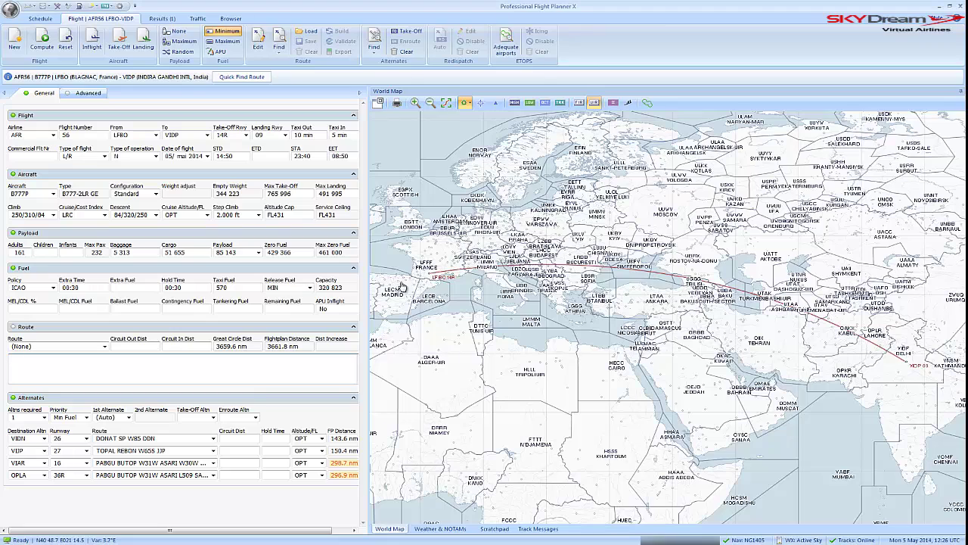
- Find the shortest route from LFBO to VIDP using airways in upper airspace only
{"action": "left_click", "coordinate": [104, 347]}
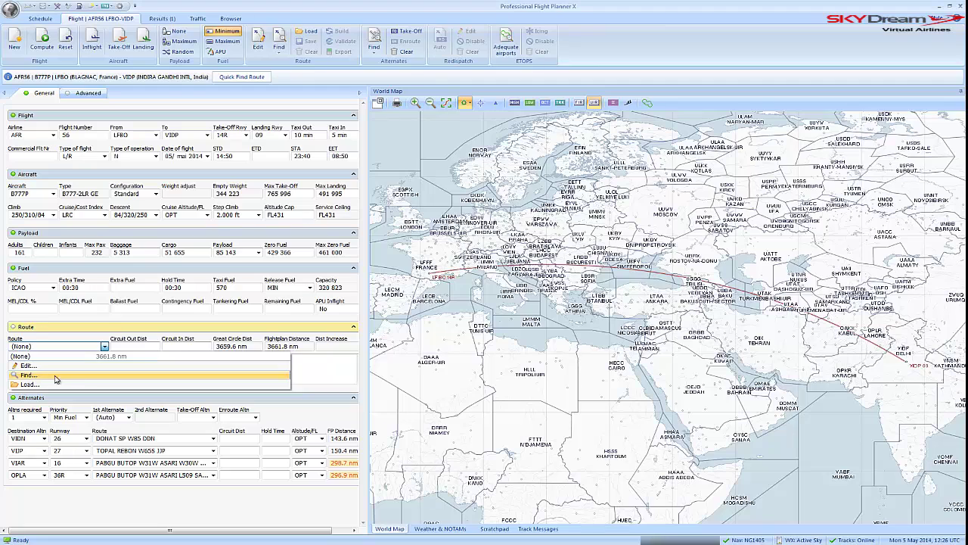
{"action": "left_click", "coordinate": [300, 371]}
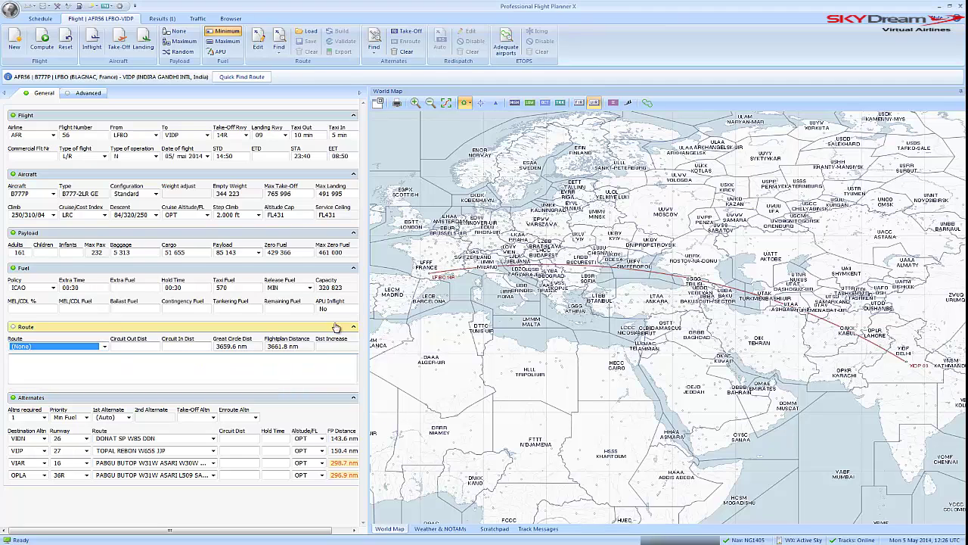
{"action": "left_click", "coordinate": [279, 50]}
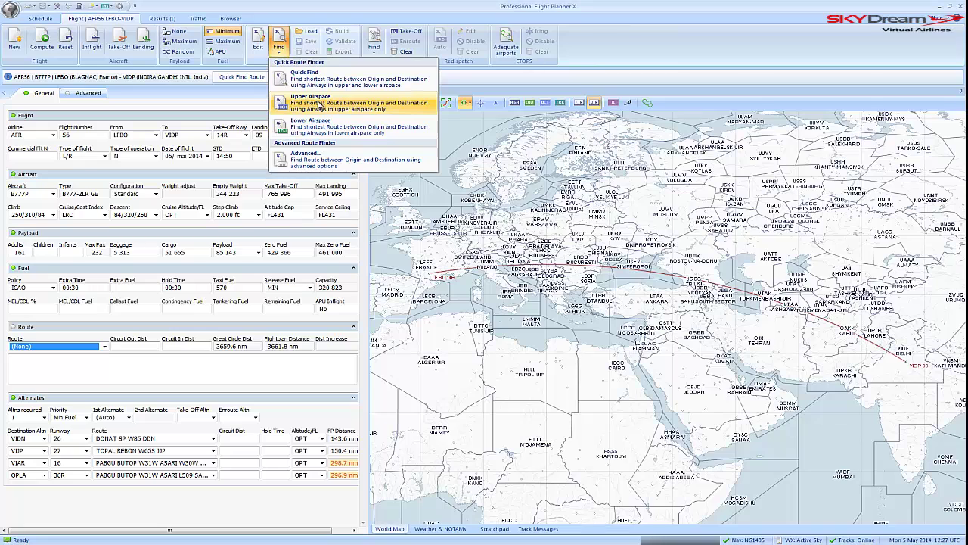
{"action": "left_click", "coordinate": [355, 107]}
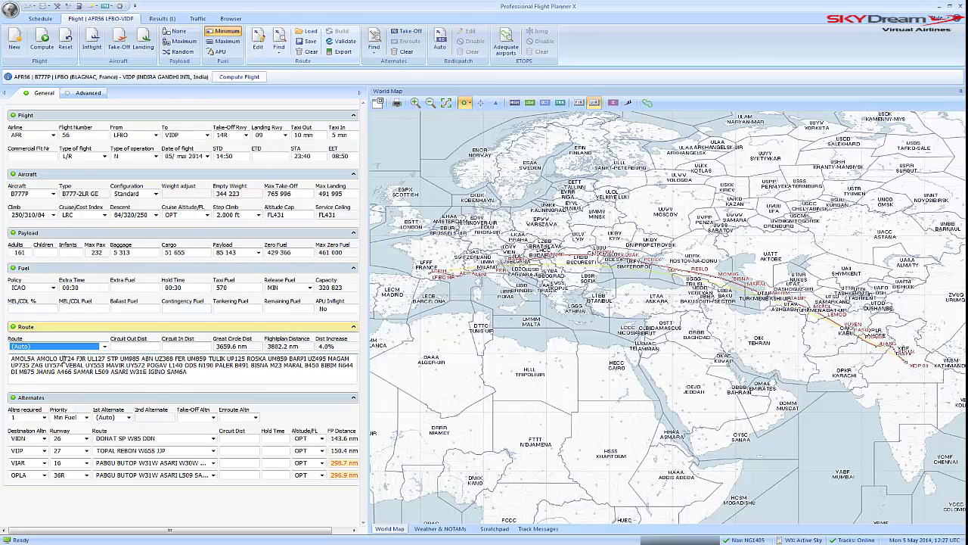
{"action": "left_click", "coordinate": [104, 360]}
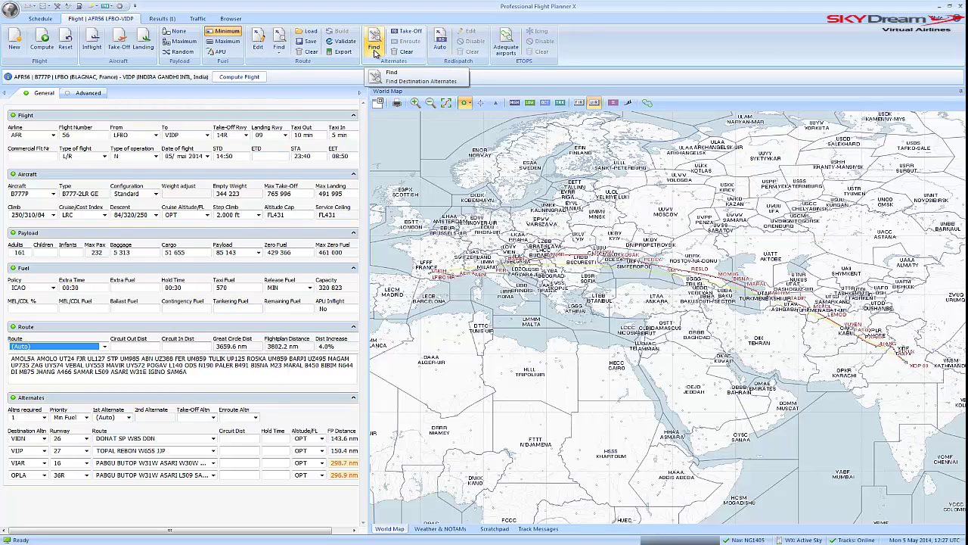
- Run a quick find for the destination alternates and their routes, and compute the flight
{"action": "left_click", "coordinate": [374, 49]}
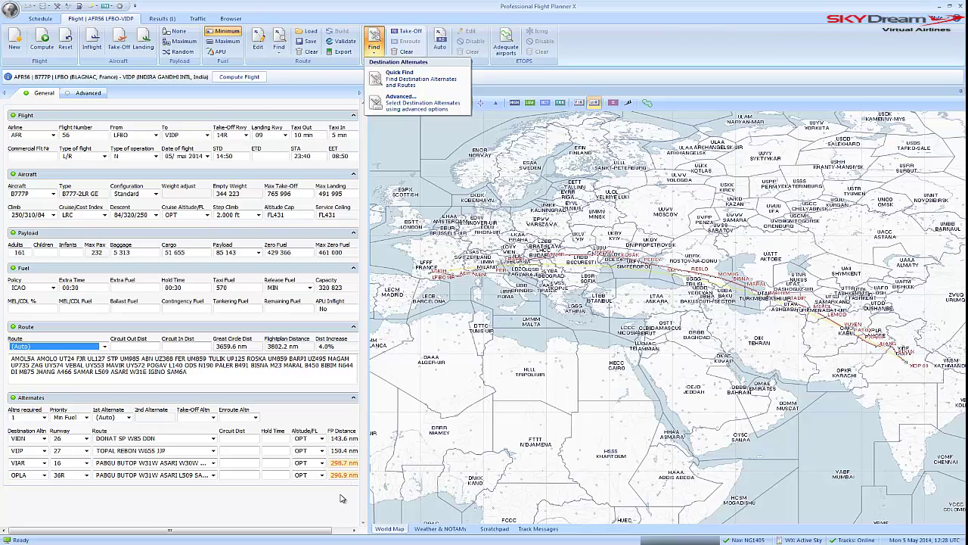
{"action": "left_click", "coordinate": [415, 84]}
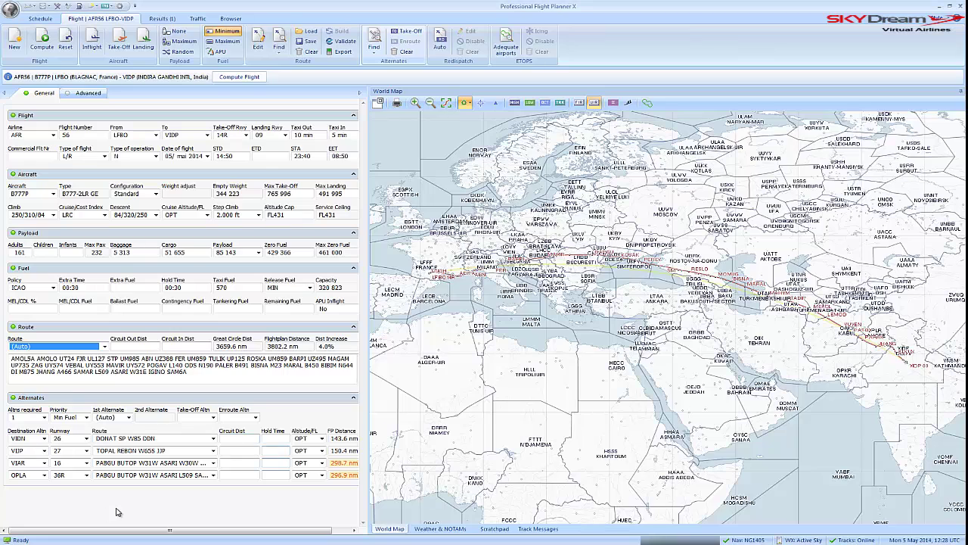
{"action": "left_click", "coordinate": [238, 77]}
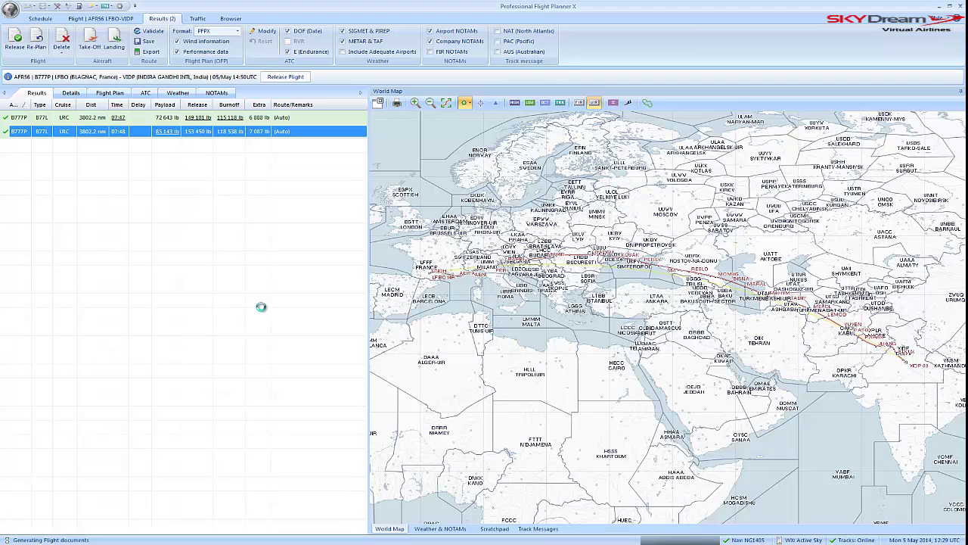
- Review the computed flight's fuel and load planning details, and look through the schedule, flight and traffic pages
{"action": "left_click", "coordinate": [71, 93]}
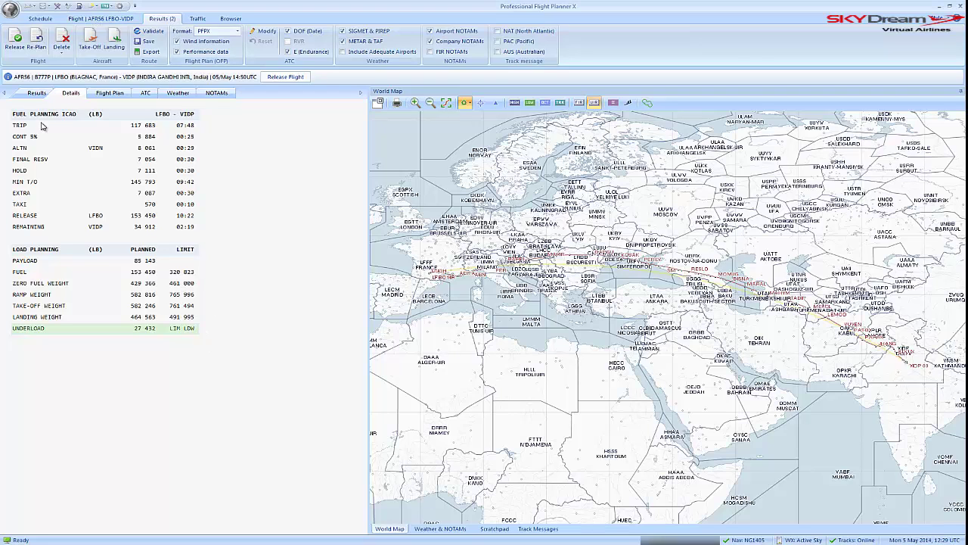
{"action": "left_click", "coordinate": [106, 21]}
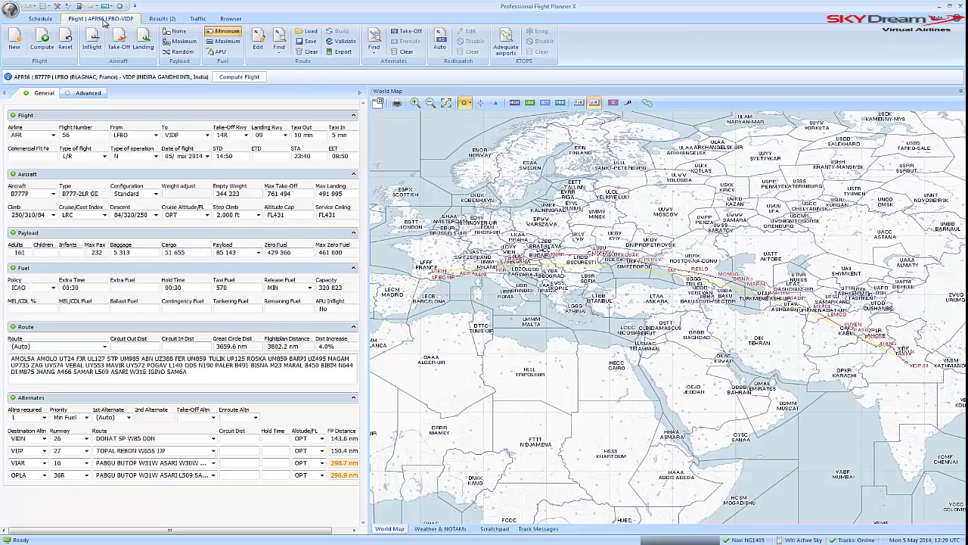
{"action": "left_click", "coordinate": [41, 19]}
{"action": "left_click", "coordinate": [106, 20]}
{"action": "left_click", "coordinate": [161, 19]}
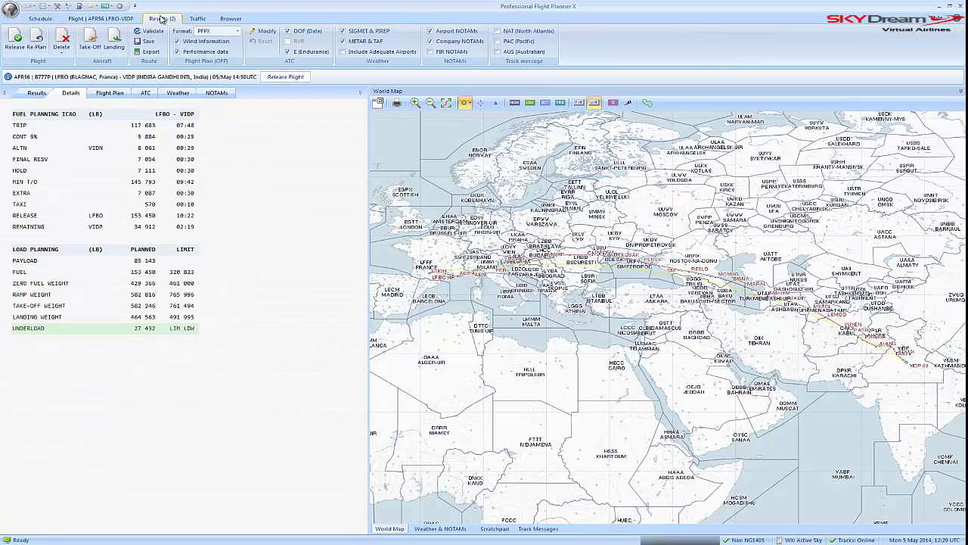
{"action": "left_click", "coordinate": [197, 19]}
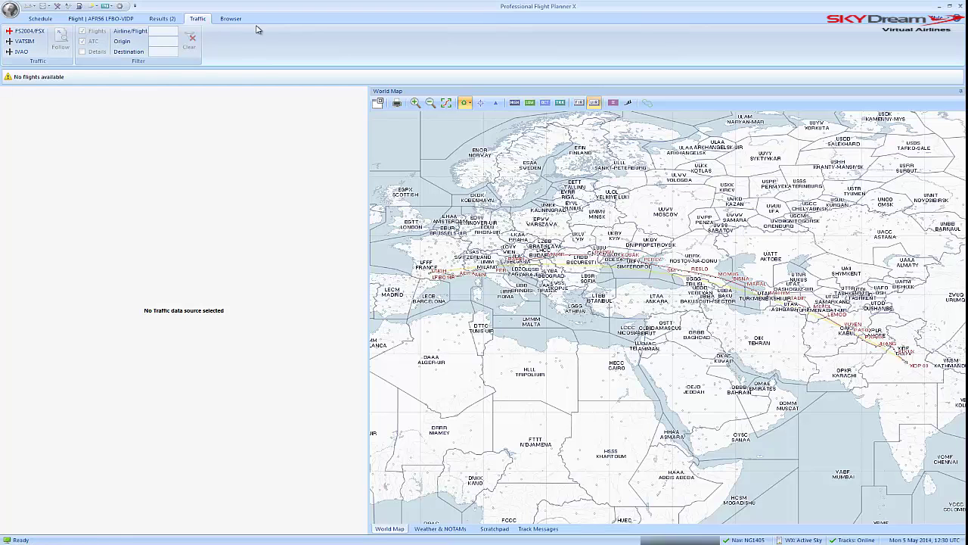
{"action": "left_click", "coordinate": [110, 17]}
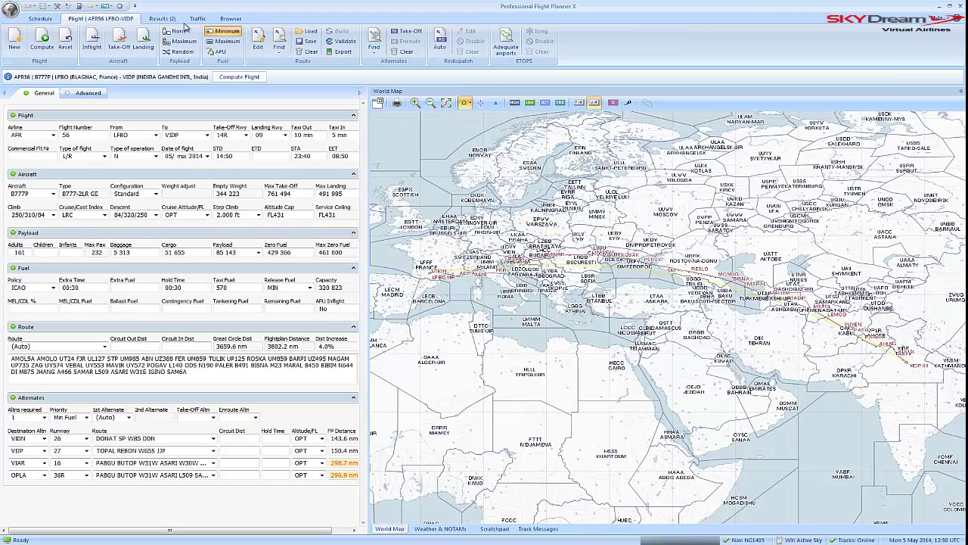
{"action": "left_click", "coordinate": [39, 19]}
{"action": "left_click", "coordinate": [78, 20]}
{"action": "left_click", "coordinate": [166, 21]}
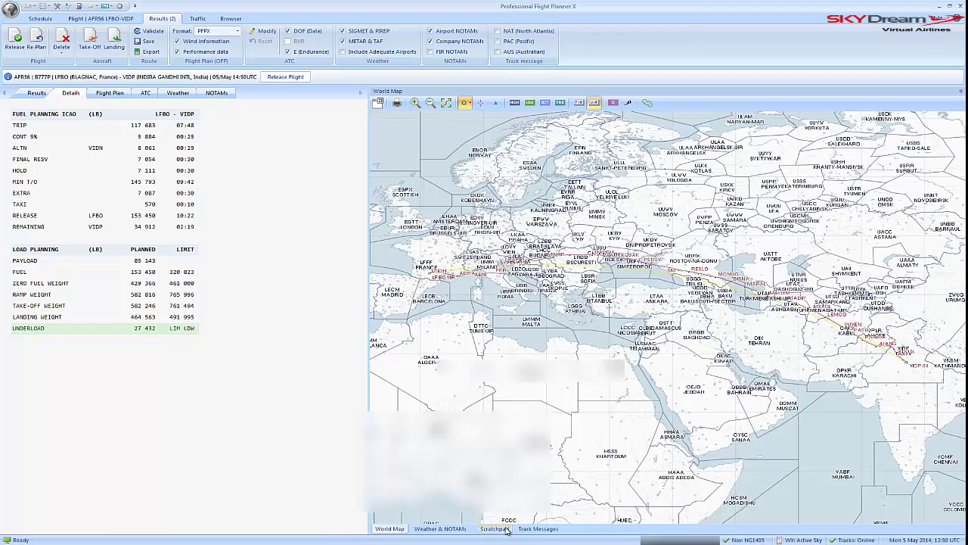
- Switch to TOPCAT, open B777P's weight and balance page, and place it beside the PFPX flight's general data
{"action": "key", "text": "alt+Tab"}
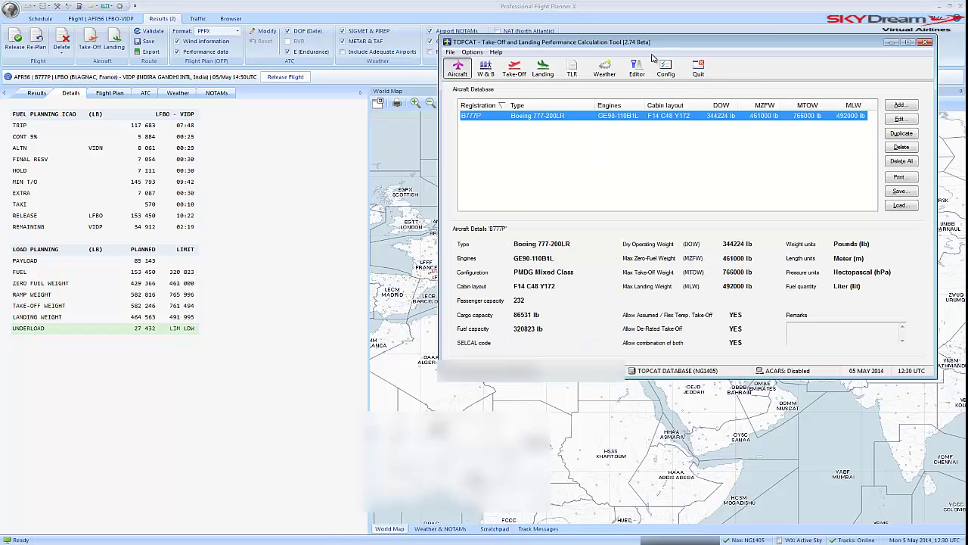
{"action": "left_click_drag", "start_coordinate": [654, 44], "coordinate": [501, 118]}
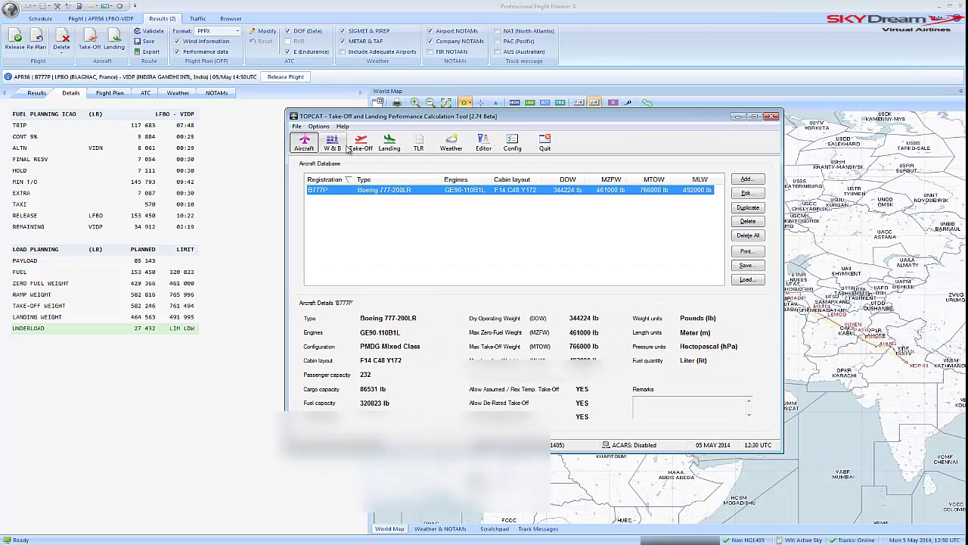
{"action": "left_click", "coordinate": [333, 147]}
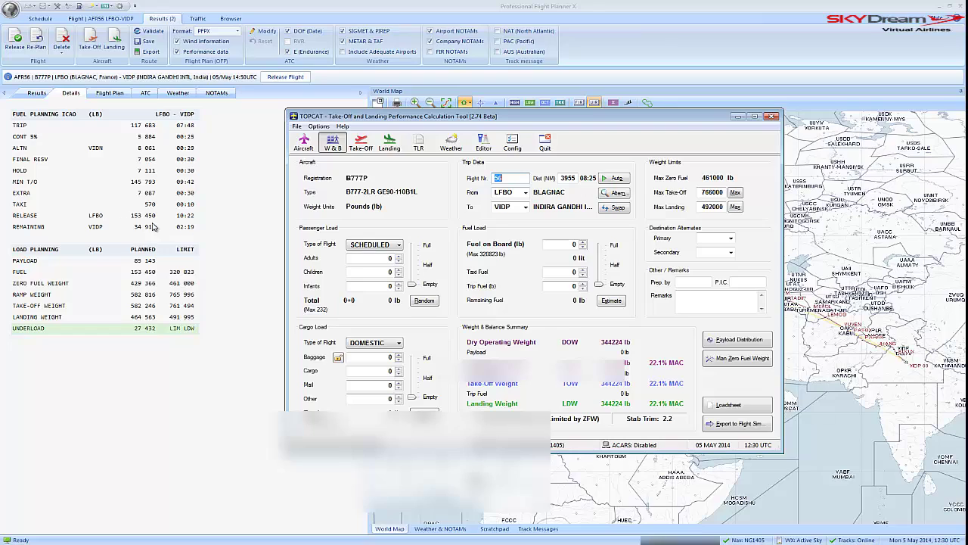
{"action": "left_click_drag", "start_coordinate": [413, 122], "coordinate": [523, 109]}
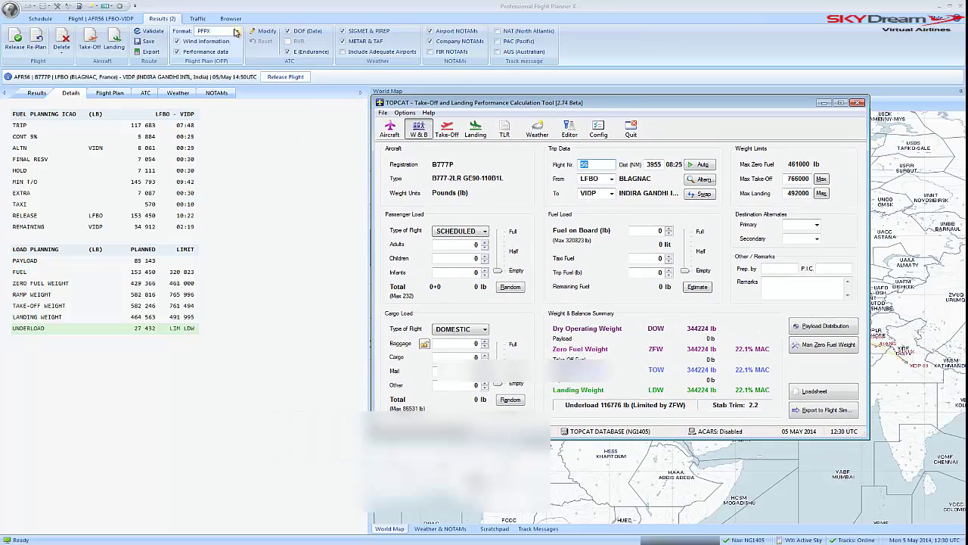
{"action": "left_click", "coordinate": [100, 18]}
{"action": "key", "text": "alt+Tab"}
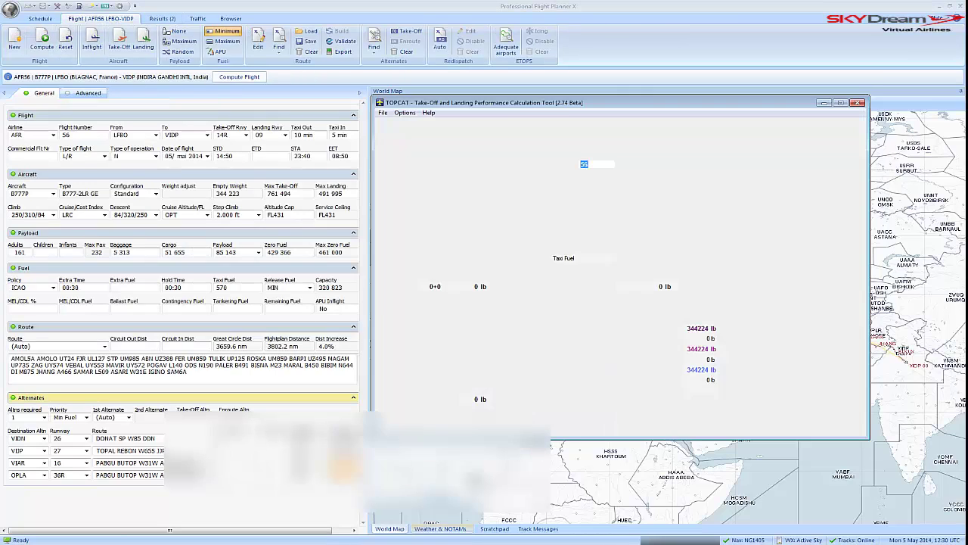
{"action": "left_click_drag", "start_coordinate": [495, 104], "coordinate": [489, 108]}
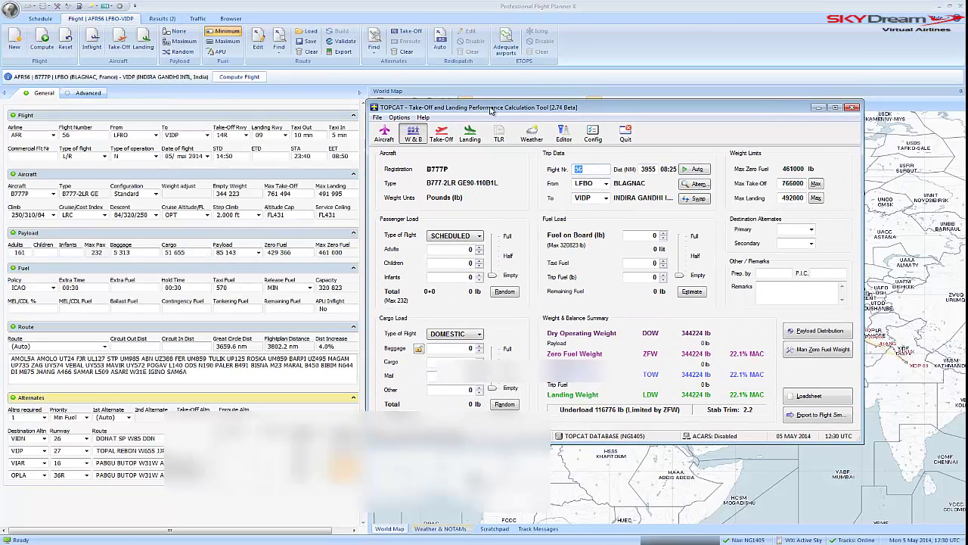
- Set TOPCAT's passenger load to 161 adults, matching the PFPX payload
{"action": "left_click", "coordinate": [26, 264]}
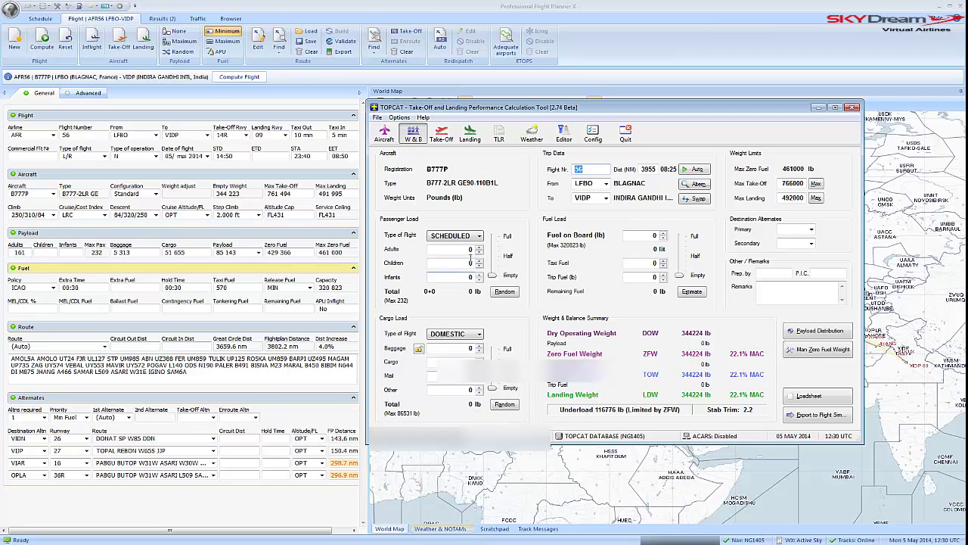
{"action": "left_click_drag", "start_coordinate": [488, 274], "coordinate": [490, 270]}
{"action": "type", "text": "161"}
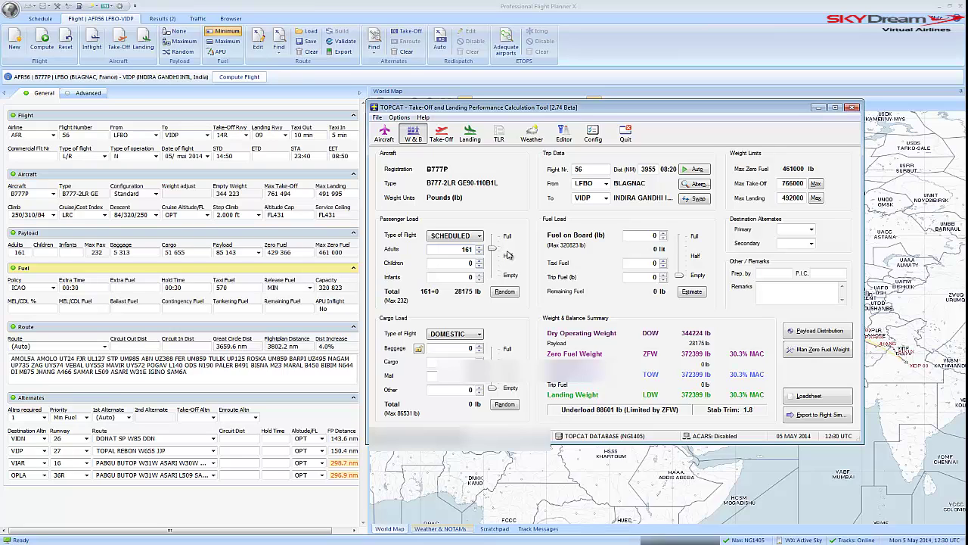
- Set TOPCAT's cargo load to 5313 lb of baggage and 51655 lb of cargo
{"action": "left_click", "coordinate": [50, 255]}
{"action": "left_click", "coordinate": [468, 347]}
{"action": "type", "text": "5313"}
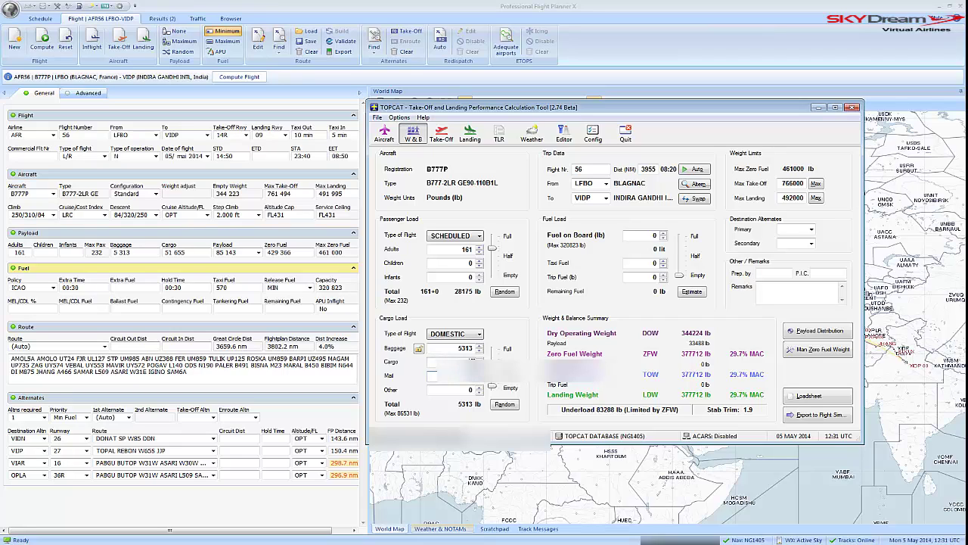
{"action": "type", "text": "51655"}
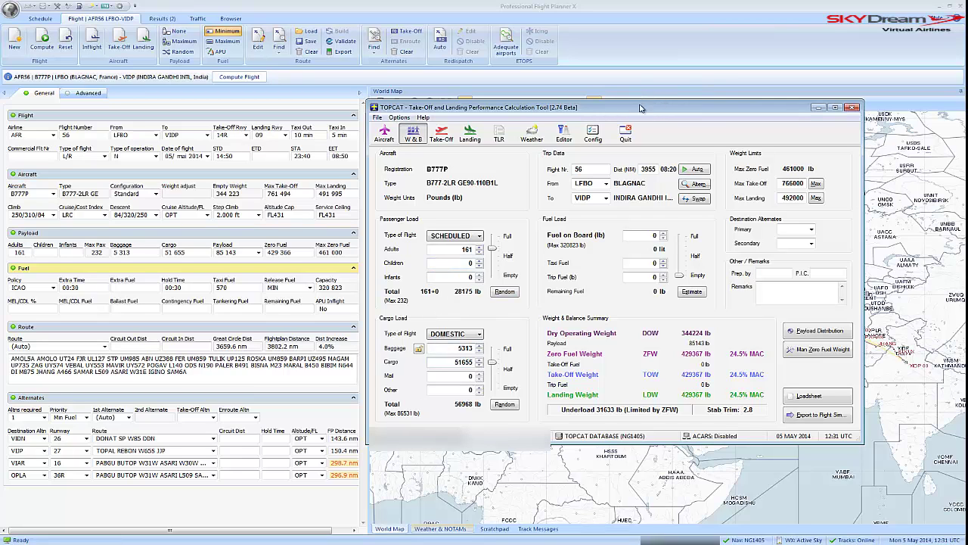
- Set the trip's departure airport to LFBO (Blagnac) by searching for its ICAO code and applying the match
{"action": "left_click_drag", "start_coordinate": [643, 107], "coordinate": [704, 117]}
{"action": "double_click", "coordinate": [652, 180]}
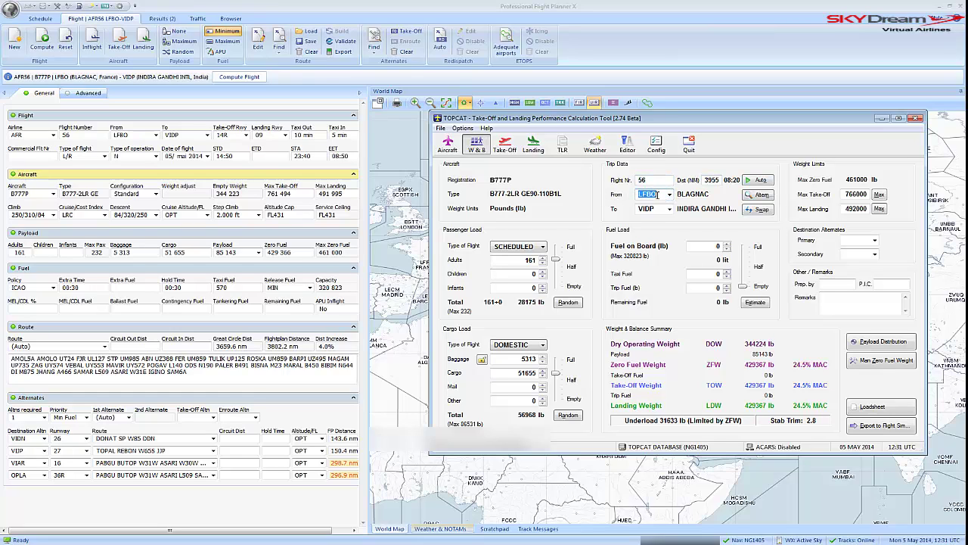
{"action": "left_click", "coordinate": [668, 194]}
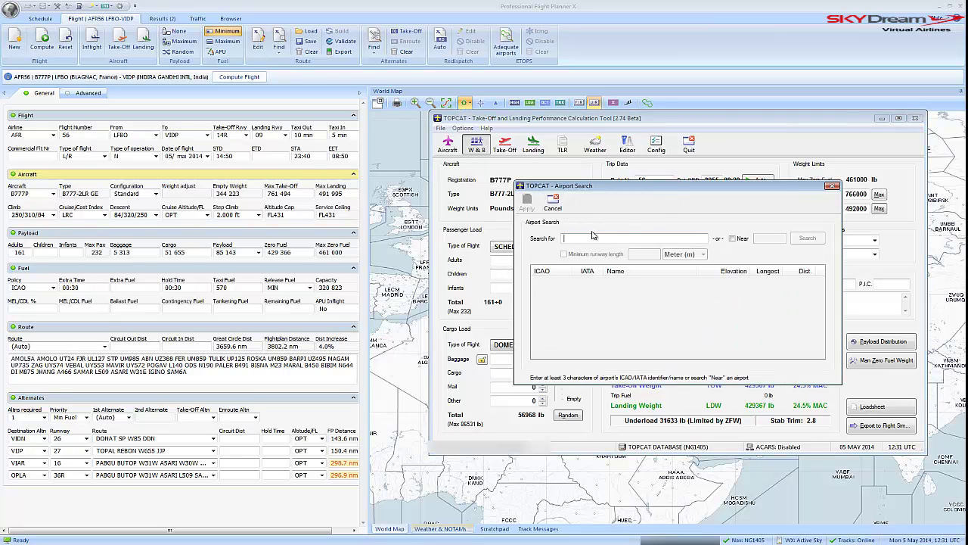
{"action": "type", "text": "LFBO"}
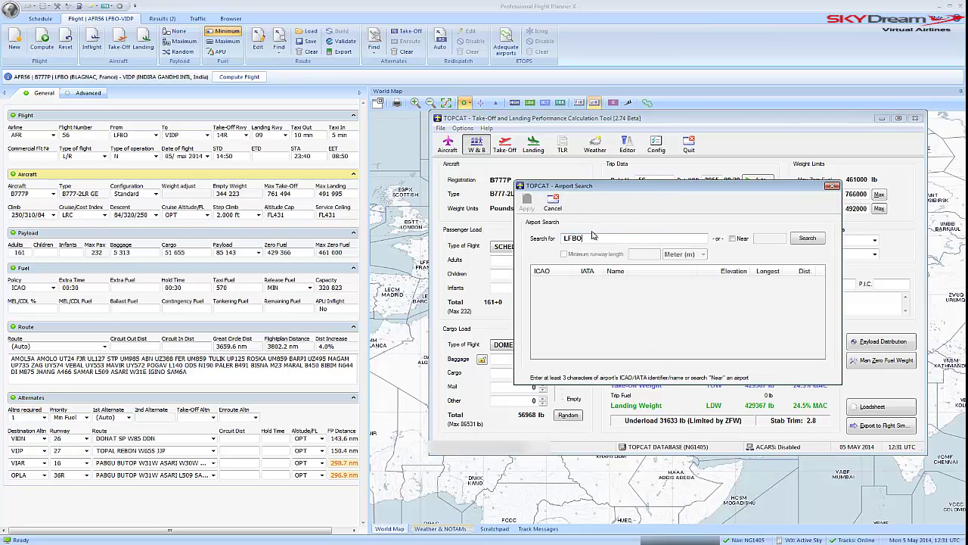
{"action": "left_click", "coordinate": [807, 238]}
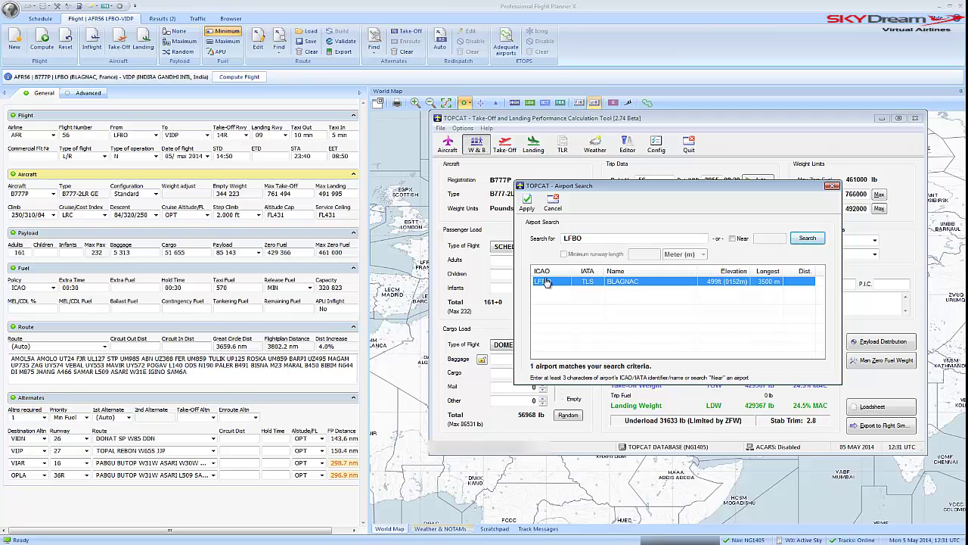
{"action": "left_click", "coordinate": [527, 201]}
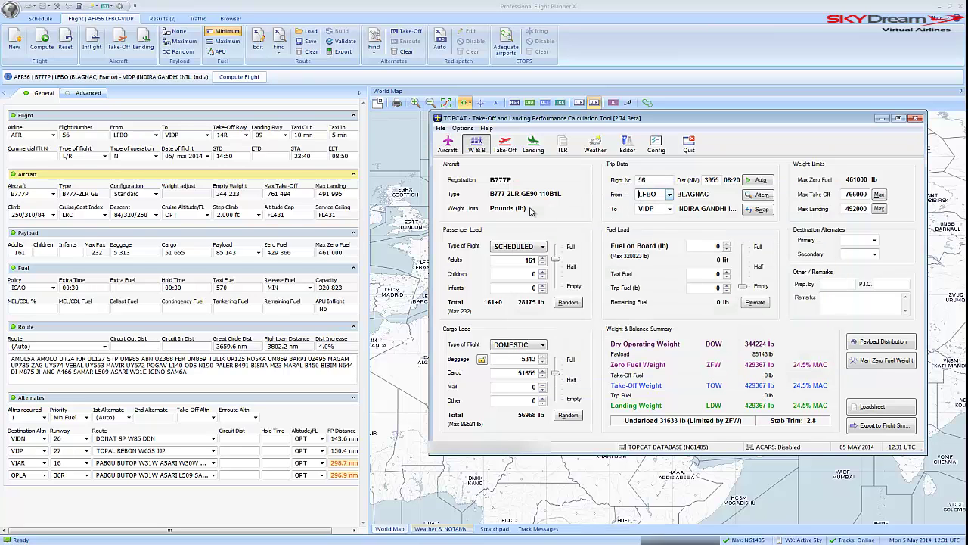
- Set the trip's destination airport to VIDP (Indira Gandhi Intl) by searching for its ICAO code and applying the match
{"action": "left_click", "coordinate": [669, 209]}
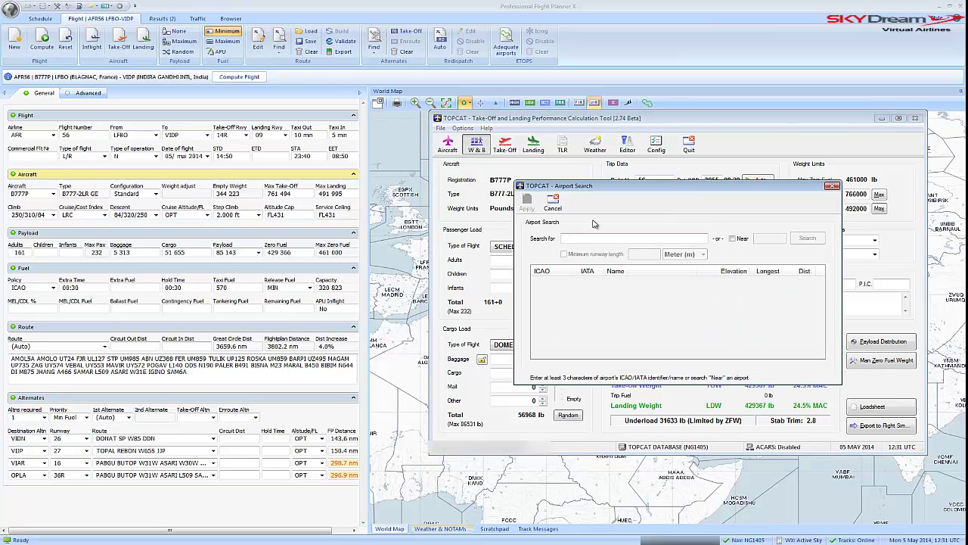
{"action": "type", "text": "VIDP"}
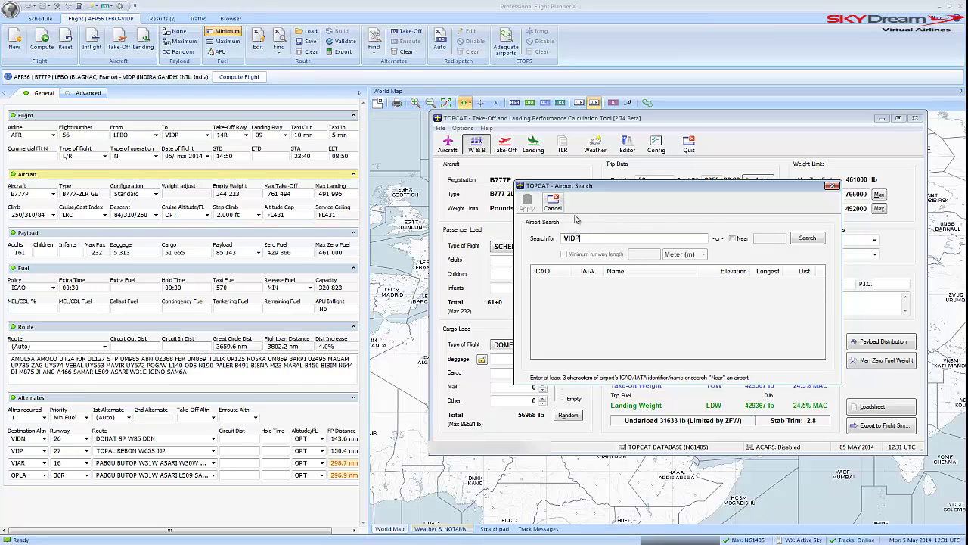
{"action": "left_click", "coordinate": [817, 242]}
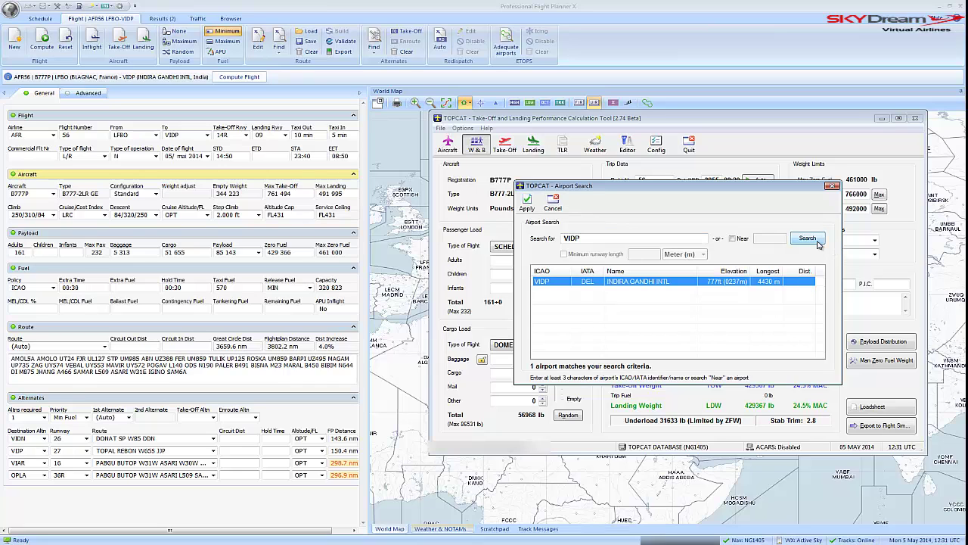
{"action": "left_click", "coordinate": [527, 203]}
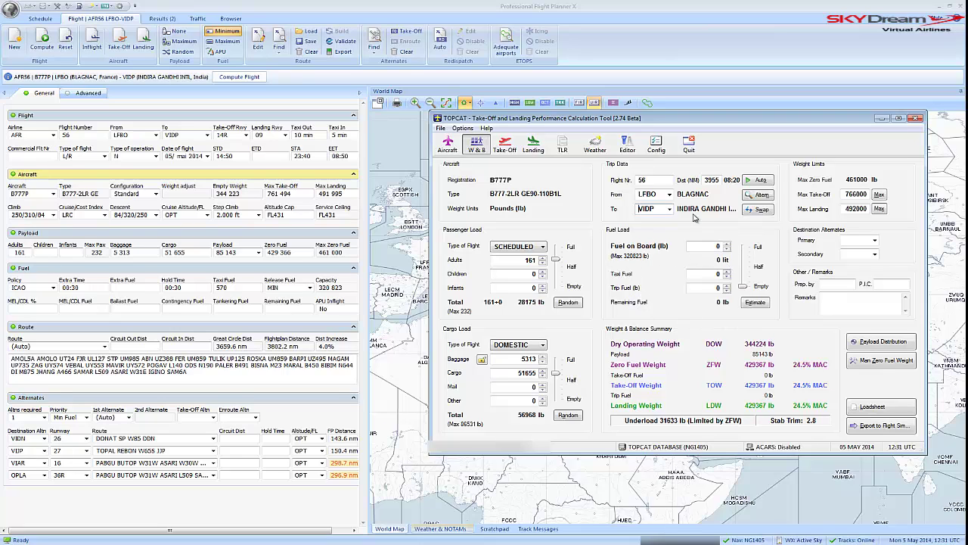
- Estimate the trip's fuel load, bring up the computed flight's fuel planning in PFPX, and set TOPCAT's fuel on board to 153450 lb
{"action": "left_click", "coordinate": [756, 303]}
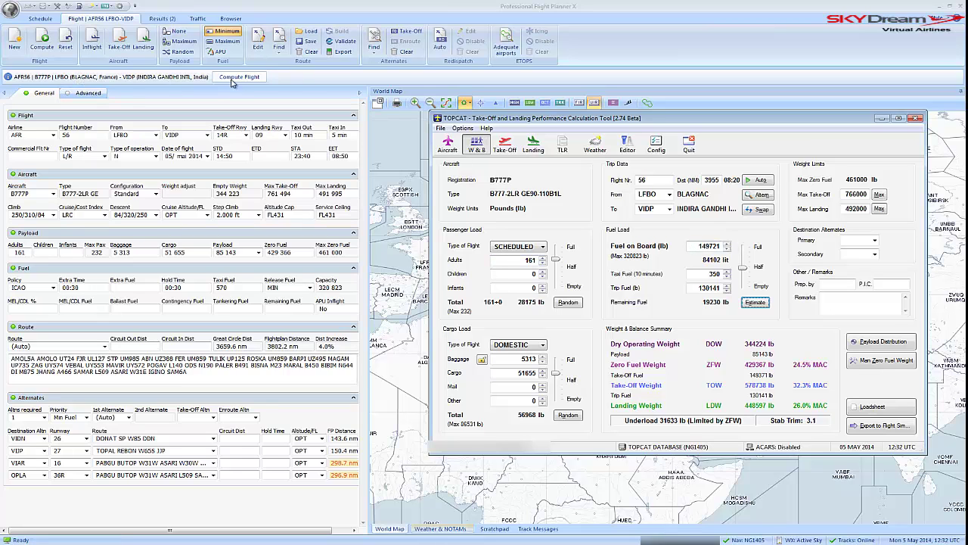
{"action": "left_click", "coordinate": [162, 18]}
{"action": "key", "text": "alt+Tab"}
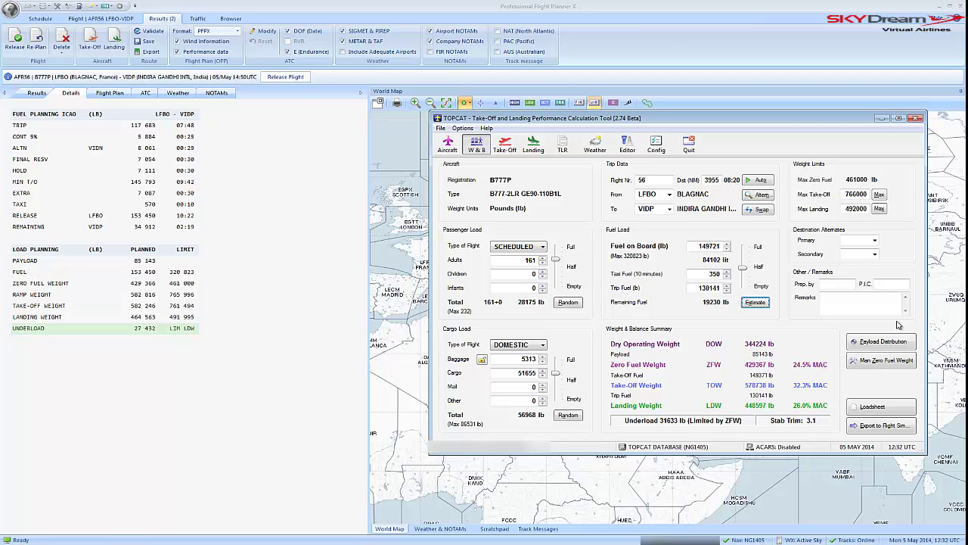
{"action": "double_click", "coordinate": [698, 246]}
{"action": "type", "text": "153"}
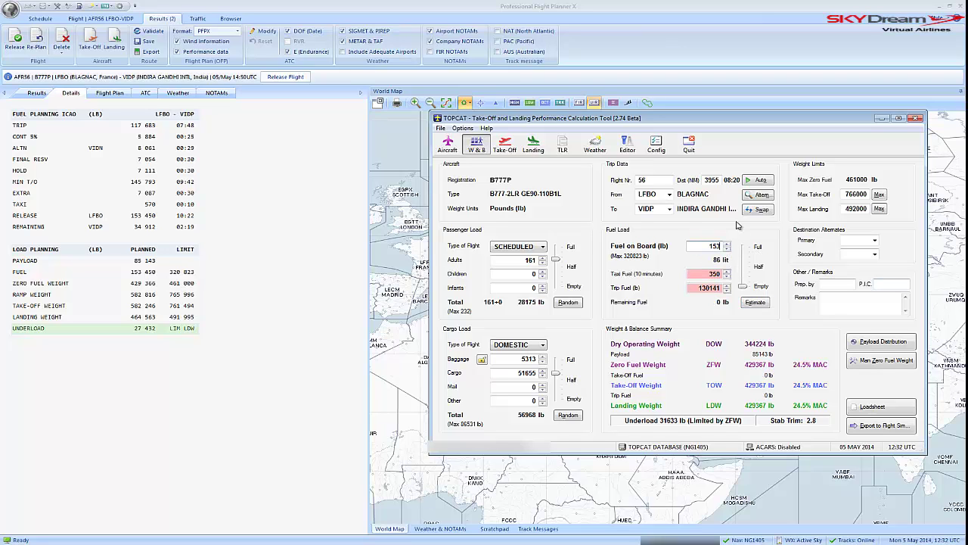
{"action": "type", "text": "50"}
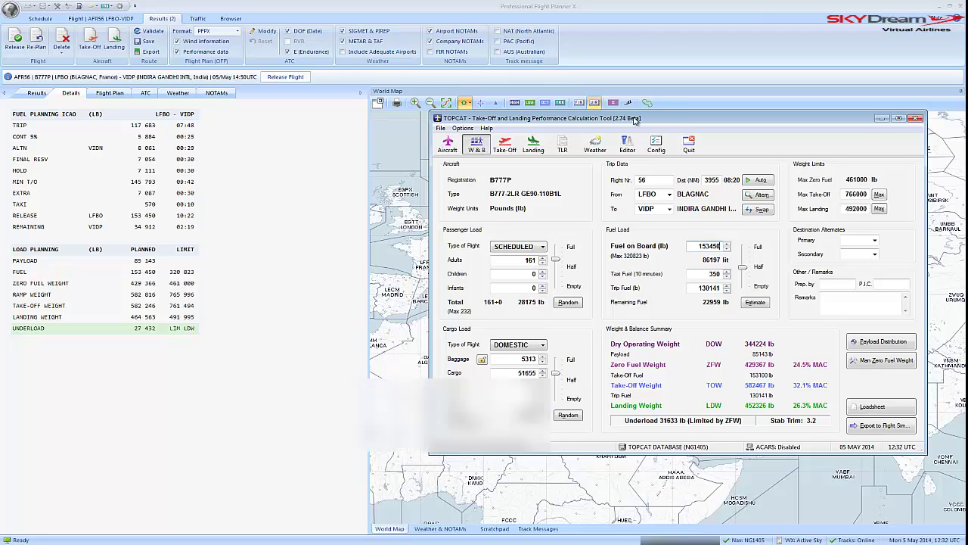
- Edit aircraft B777P and load aircraft.cfg from the FSX PMDG 777-200LR folder as its flight simulator file
{"action": "left_click_drag", "start_coordinate": [647, 124], "coordinate": [432, 65]}
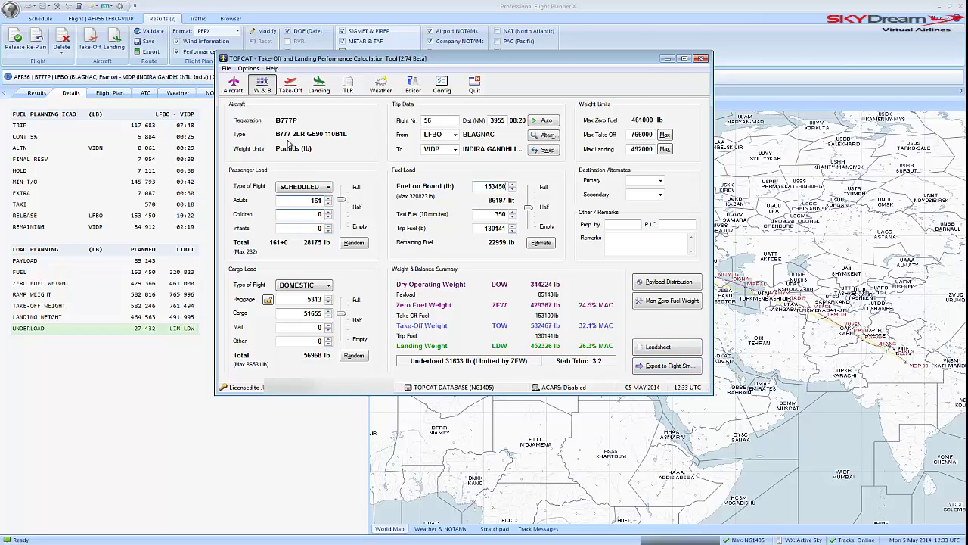
{"action": "left_click", "coordinate": [235, 86]}
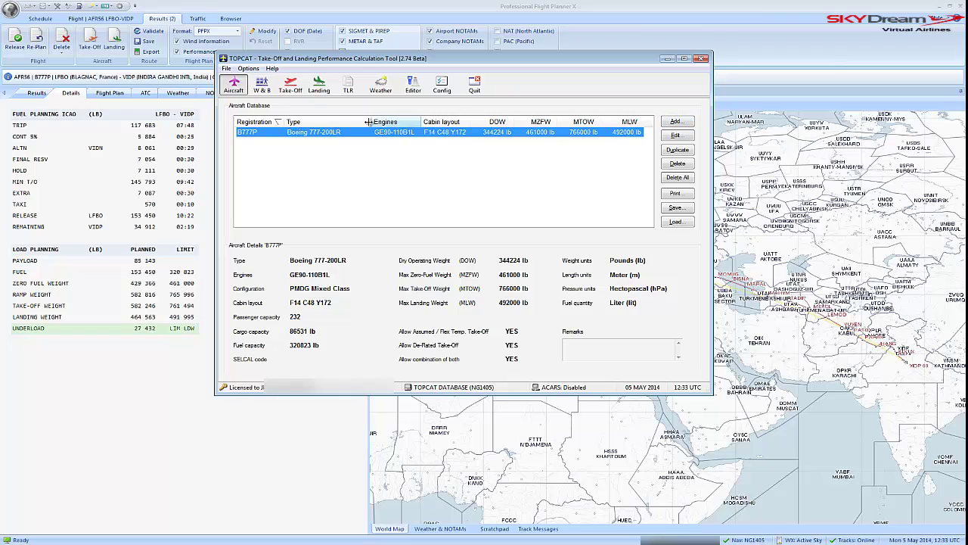
{"action": "left_click", "coordinate": [676, 136]}
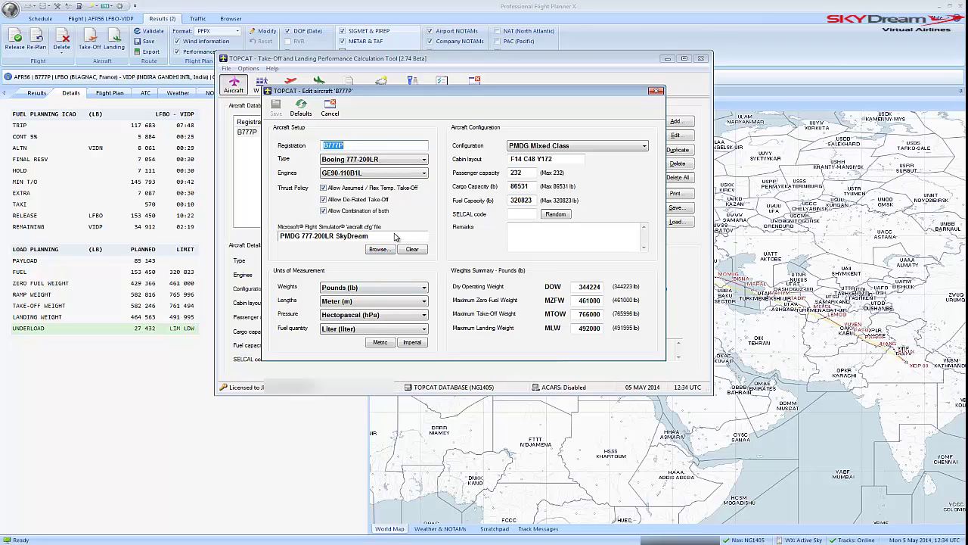
{"action": "left_click", "coordinate": [378, 250]}
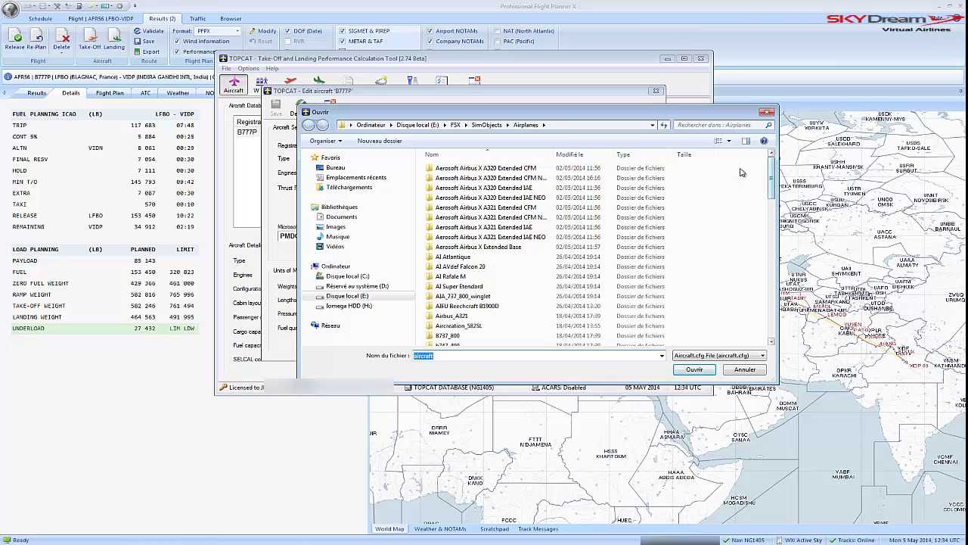
{"action": "left_click", "coordinate": [521, 126]}
{"action": "left_click_drag", "start_coordinate": [771, 169], "coordinate": [768, 278]}
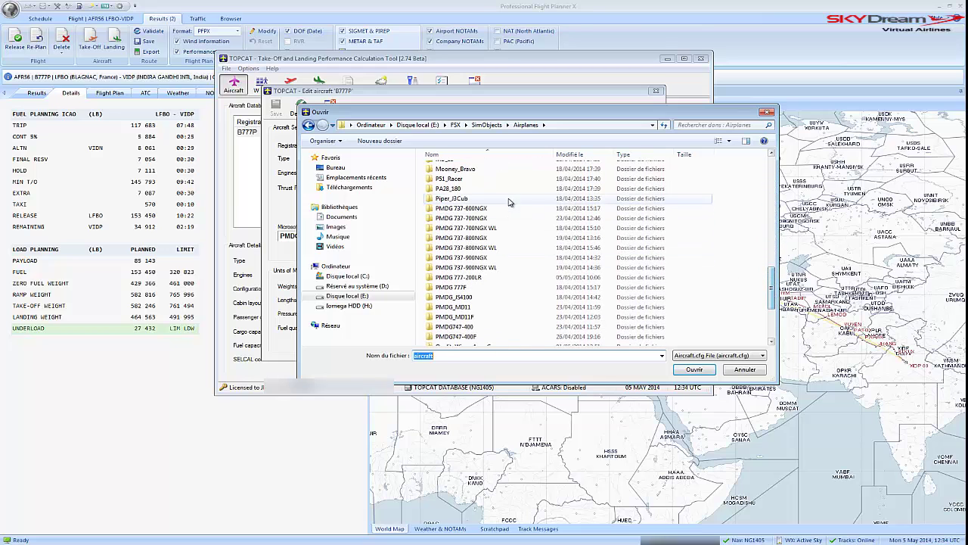
{"action": "left_click", "coordinate": [451, 277]}
{"action": "double_click", "coordinate": [451, 278]}
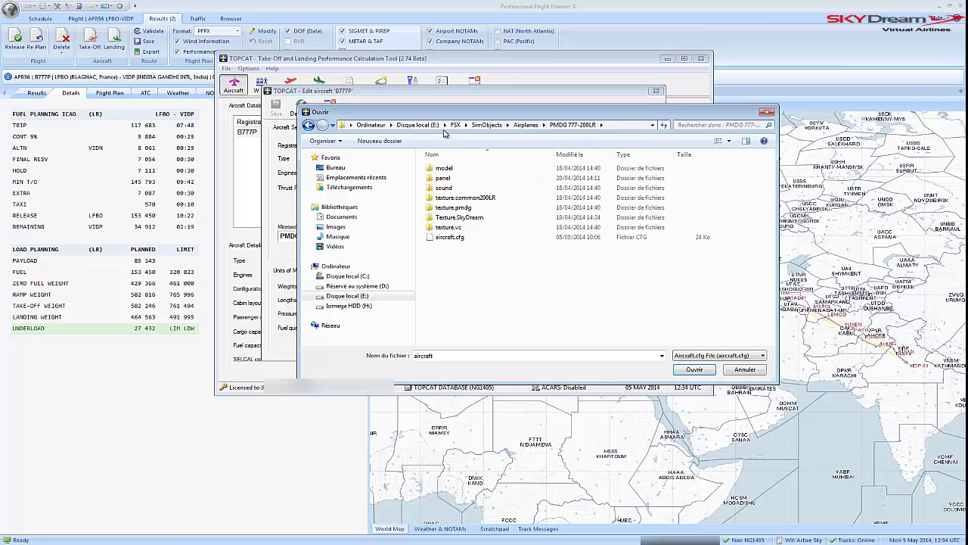
{"action": "left_click", "coordinate": [458, 238]}
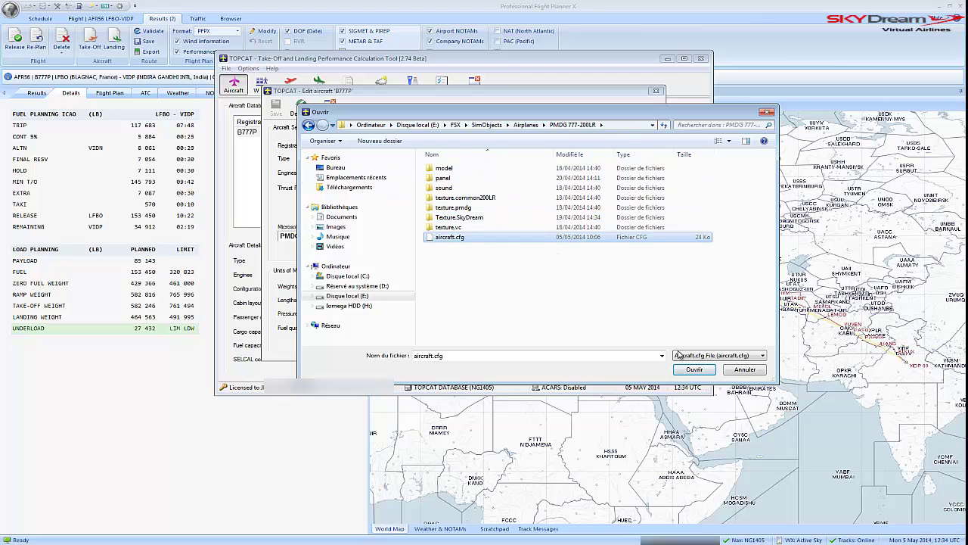
{"action": "left_click", "coordinate": [694, 369]}
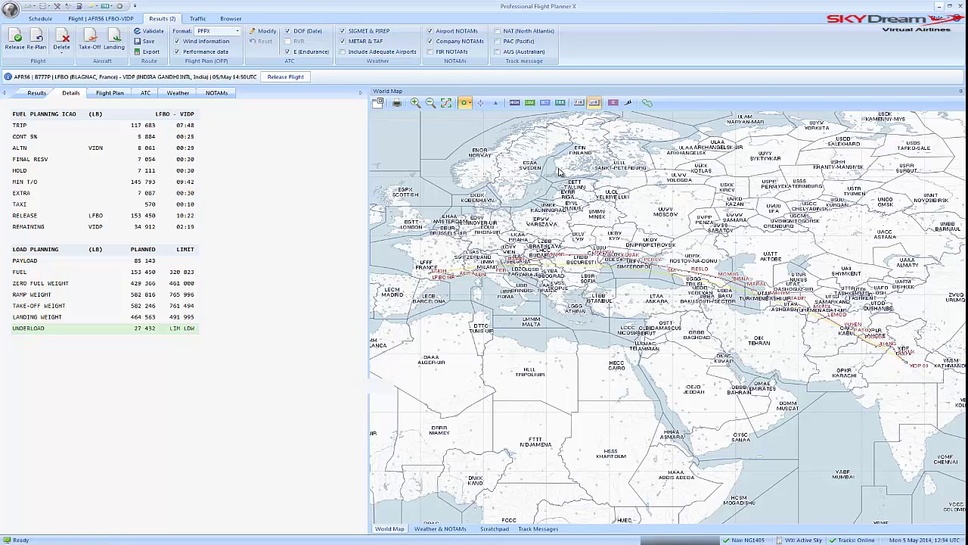
- Minimize PFPX, choose the PMDG 777-200LR SkyDream variant for B777P in TOPCAT, and save the aircraft
{"action": "left_click", "coordinate": [938, 6]}
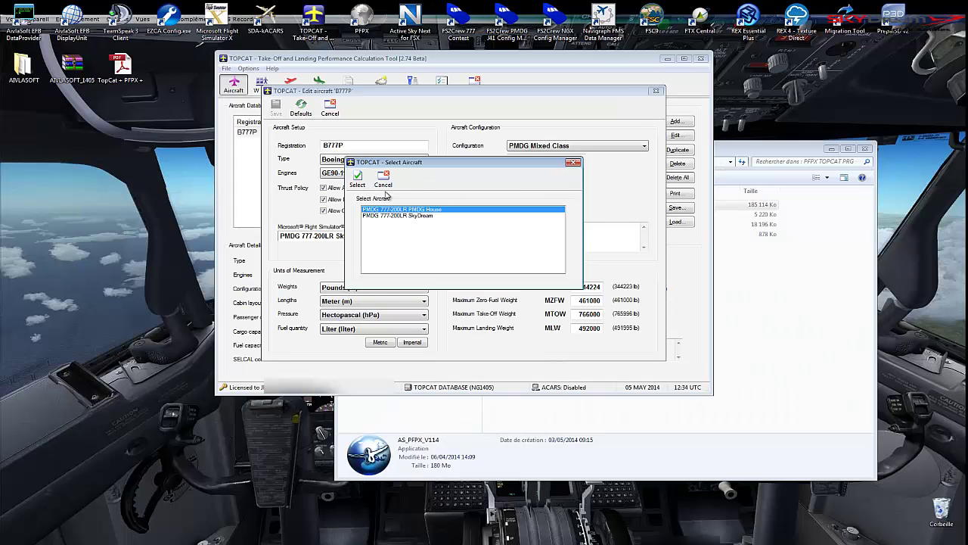
{"action": "left_click", "coordinate": [370, 217]}
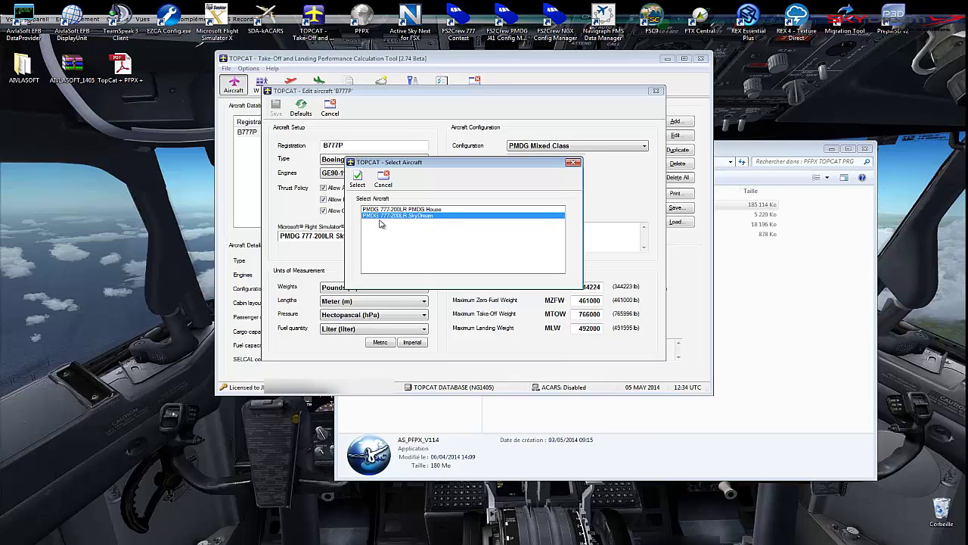
{"action": "left_click_drag", "start_coordinate": [457, 172], "coordinate": [552, 127]}
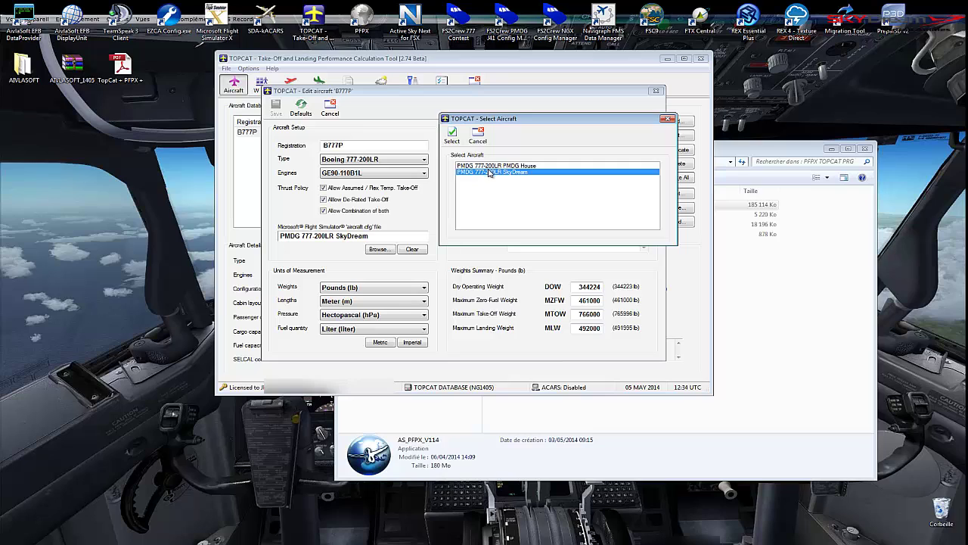
{"action": "left_click", "coordinate": [451, 135]}
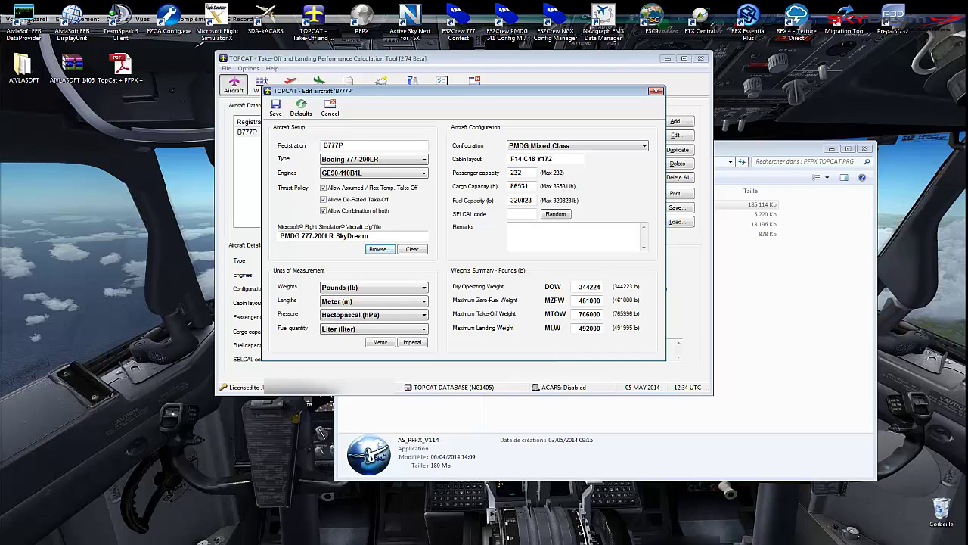
{"action": "left_click", "coordinate": [372, 539]}
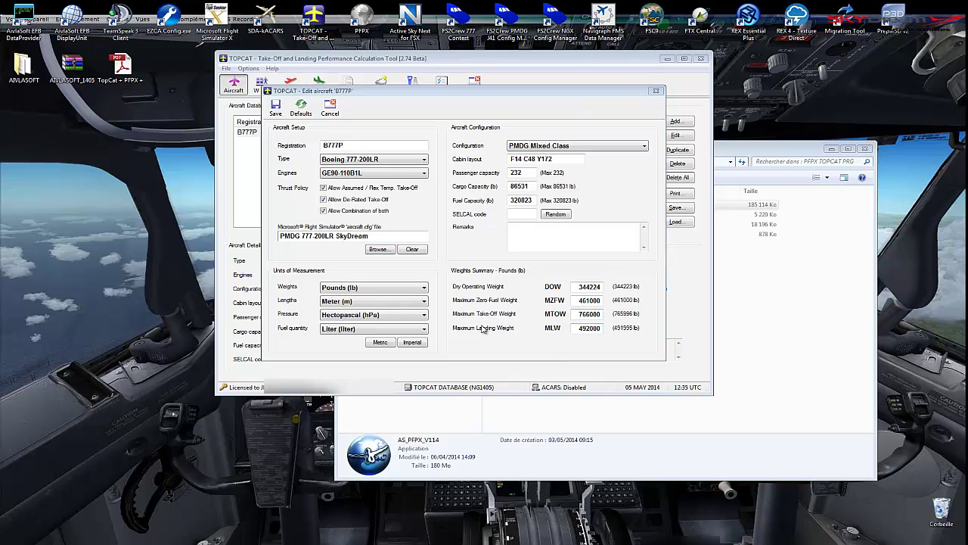
{"action": "left_click", "coordinate": [277, 109]}
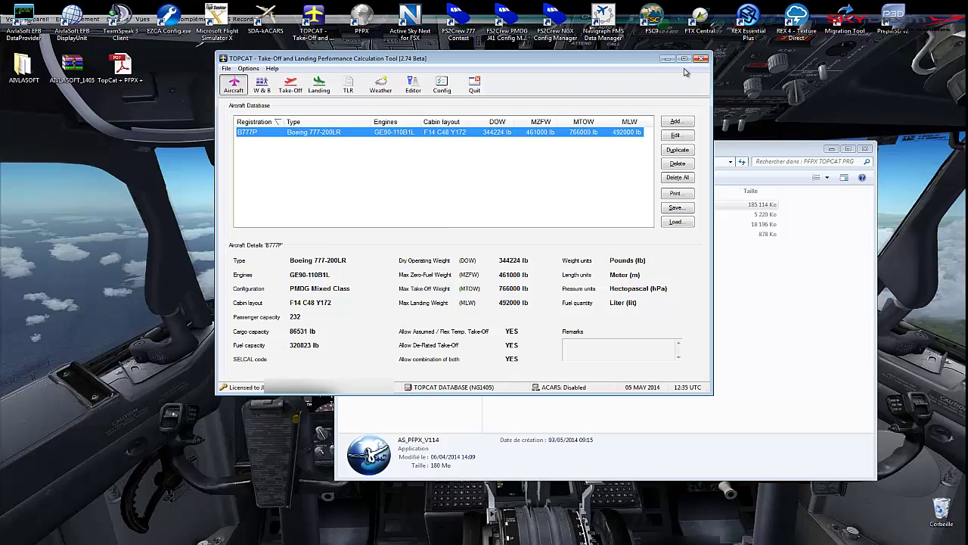
- Reopen B777P's weight and balance page and place TOPCAT beside the PFPX flight's general data
{"action": "left_click", "coordinate": [262, 85]}
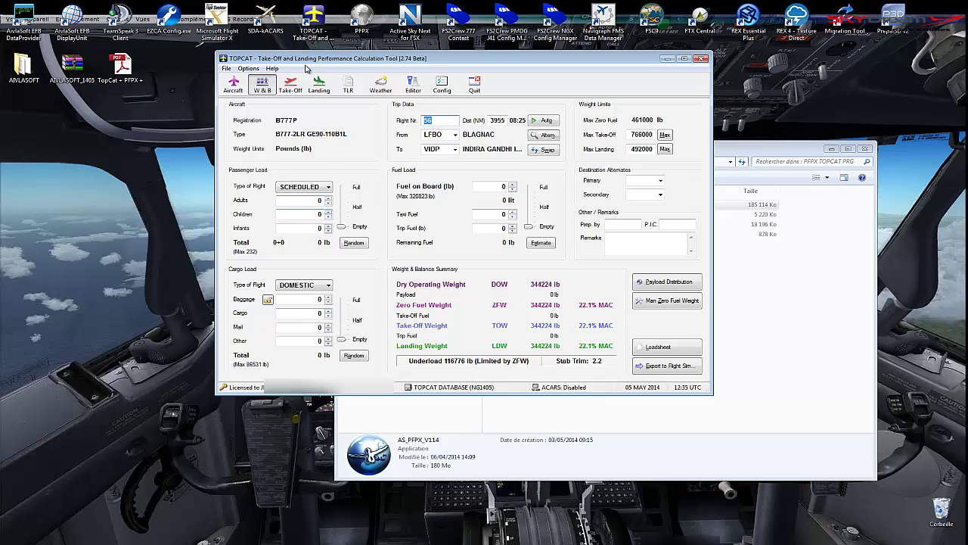
{"action": "left_click_drag", "start_coordinate": [424, 67], "coordinate": [561, 116]}
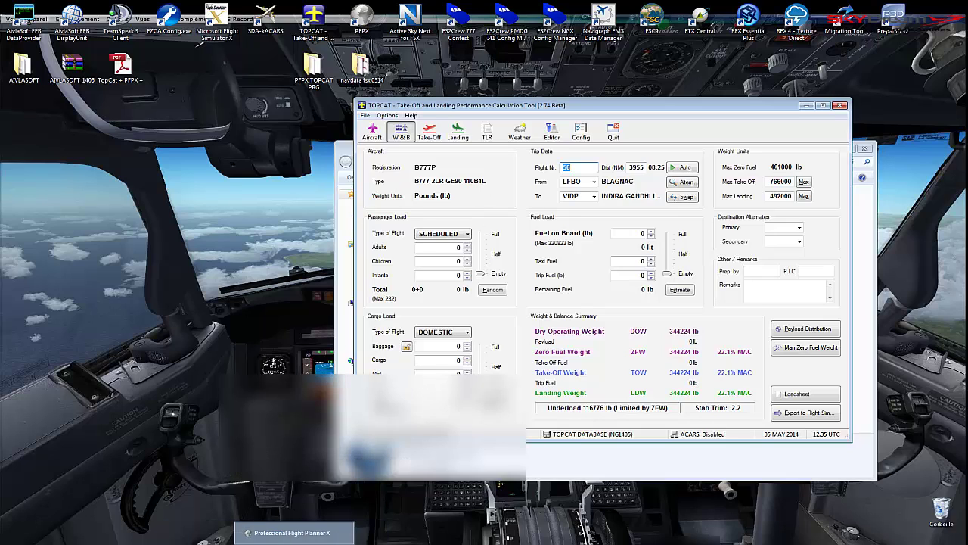
{"action": "key", "text": "alt+Tab"}
{"action": "key", "text": "alt+Tab"}
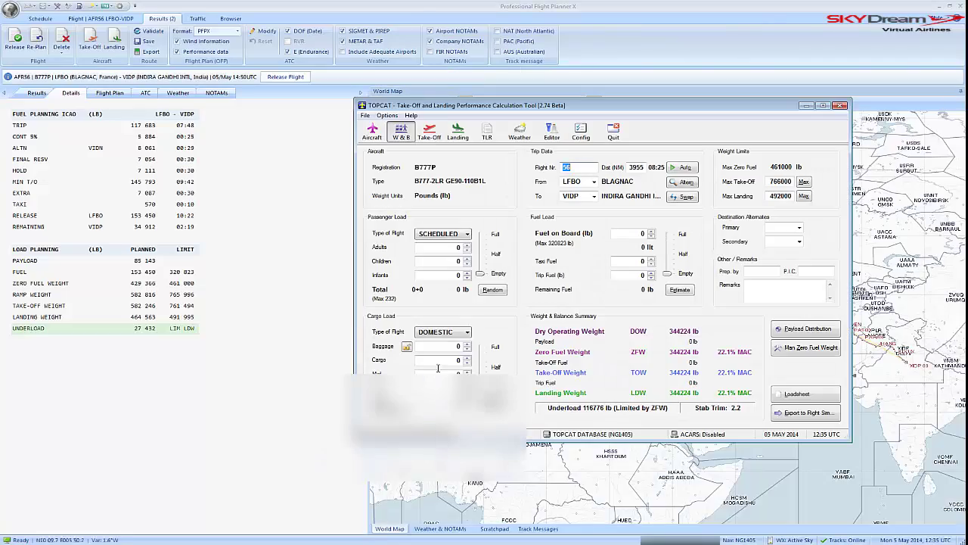
{"action": "left_click_drag", "start_coordinate": [502, 106], "coordinate": [410, 102]}
{"action": "key", "text": "alt+Tab"}
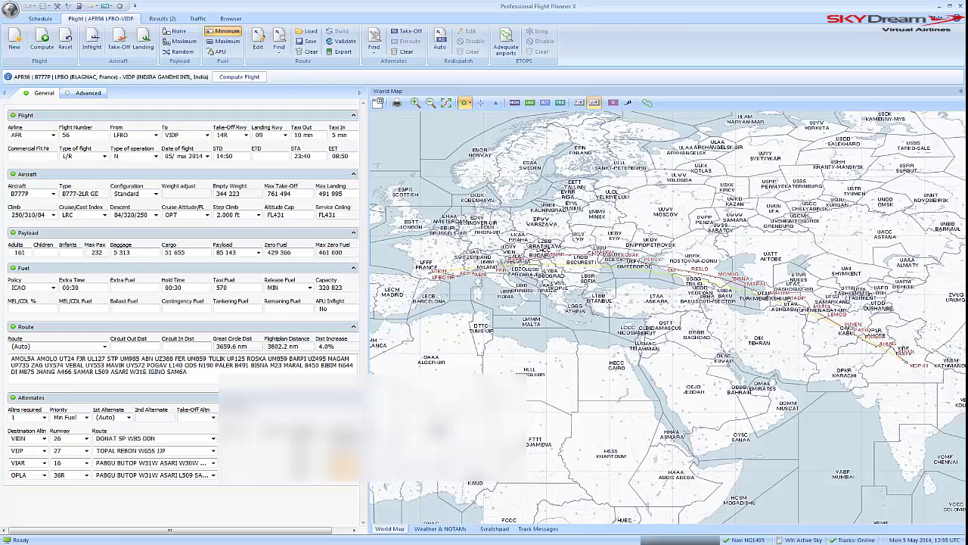
{"action": "key", "text": "alt+Tab"}
{"action": "left_click_drag", "start_coordinate": [420, 102], "coordinate": [530, 111]}
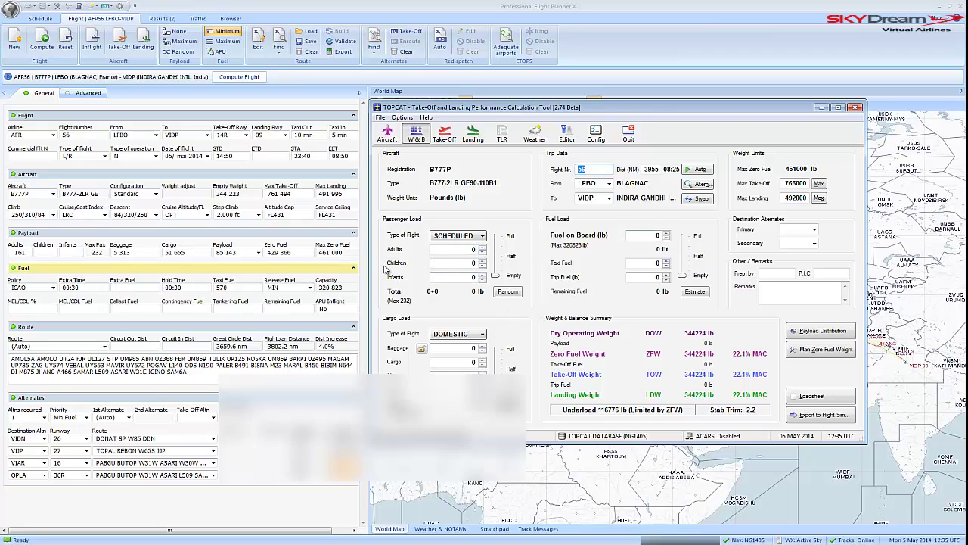
- Enter 161 adults again as the scheduled flight's passenger load
{"action": "left_click", "coordinate": [473, 248]}
{"action": "type", "text": "6"}
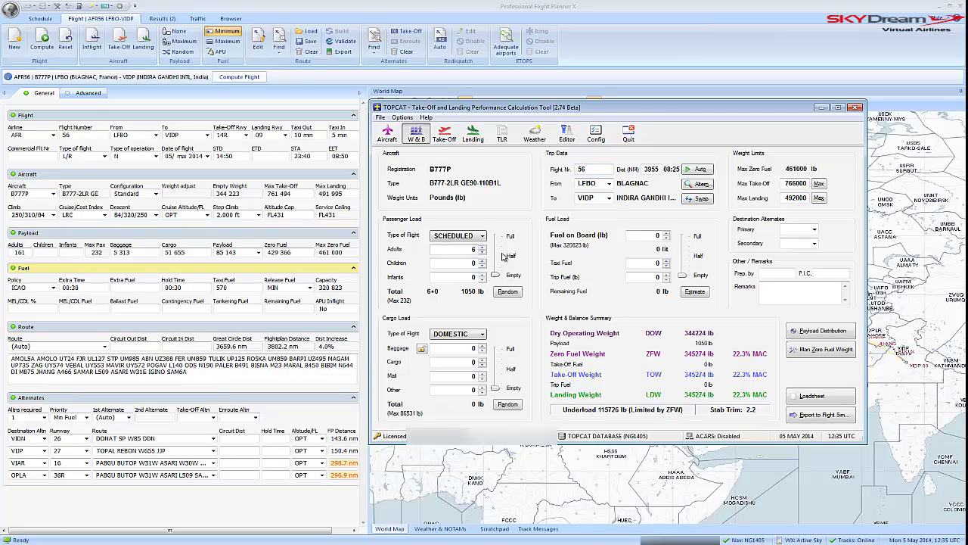
{"action": "type", "text": "61"}
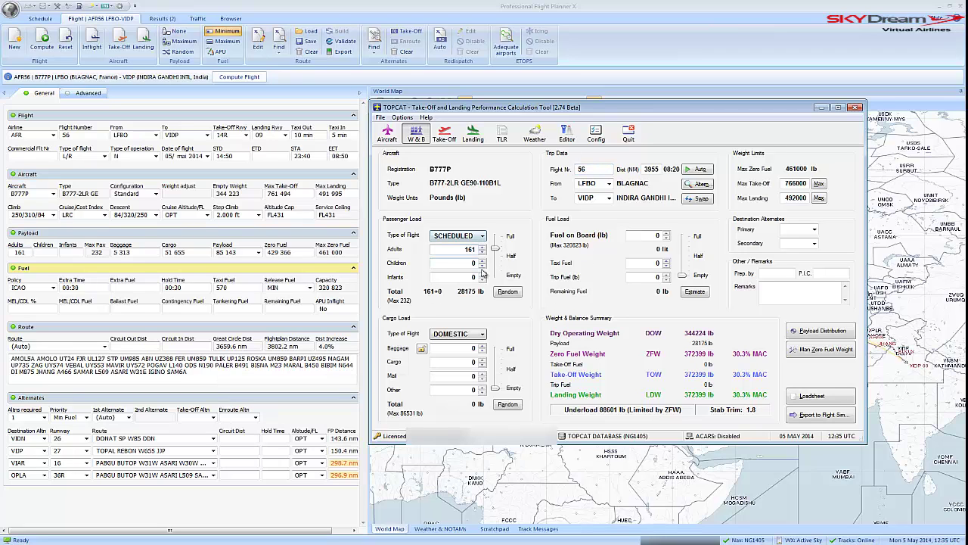
- Set the cargo load's baggage to 5313 lb and cargo to 51655 lb
{"action": "left_click", "coordinate": [466, 348]}
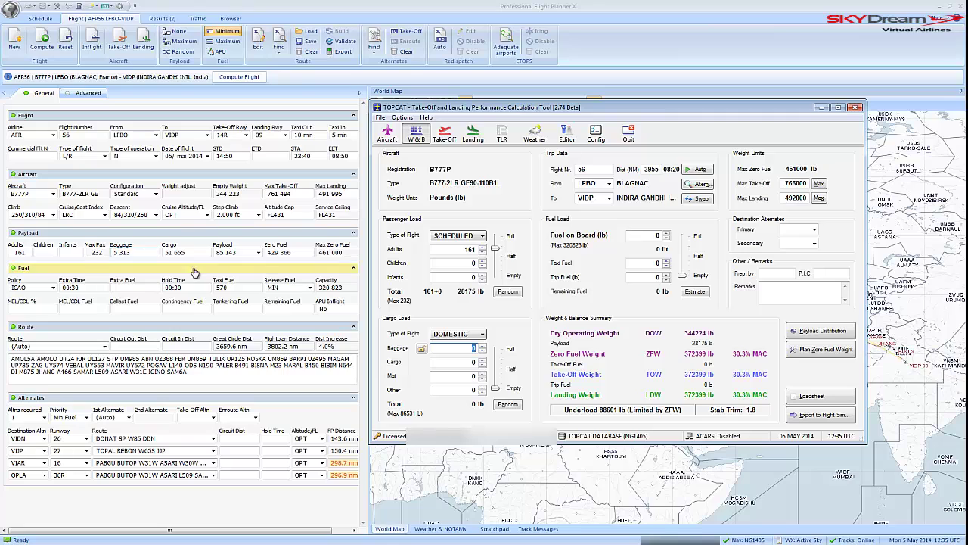
{"action": "type", "text": "5313"}
{"action": "left_click", "coordinate": [470, 360]}
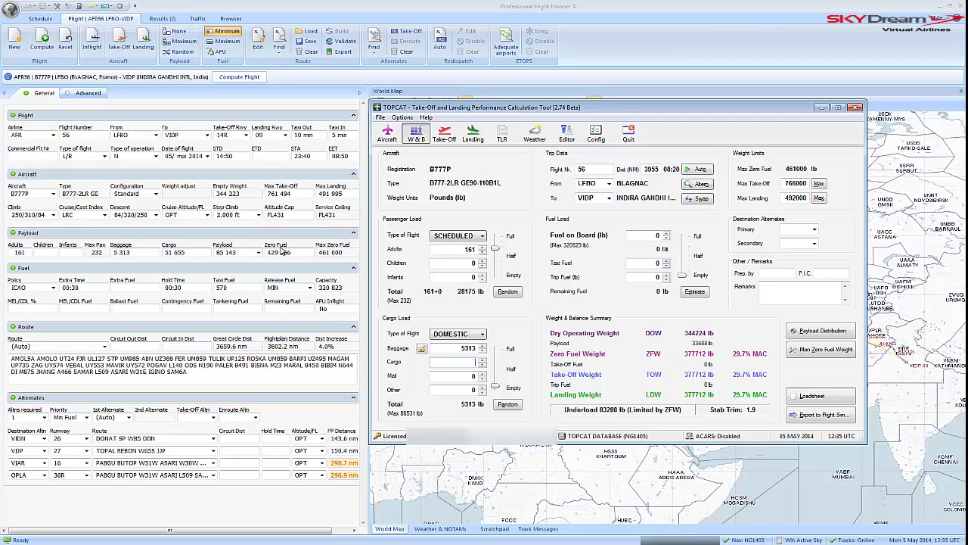
{"action": "type", "text": "51655"}
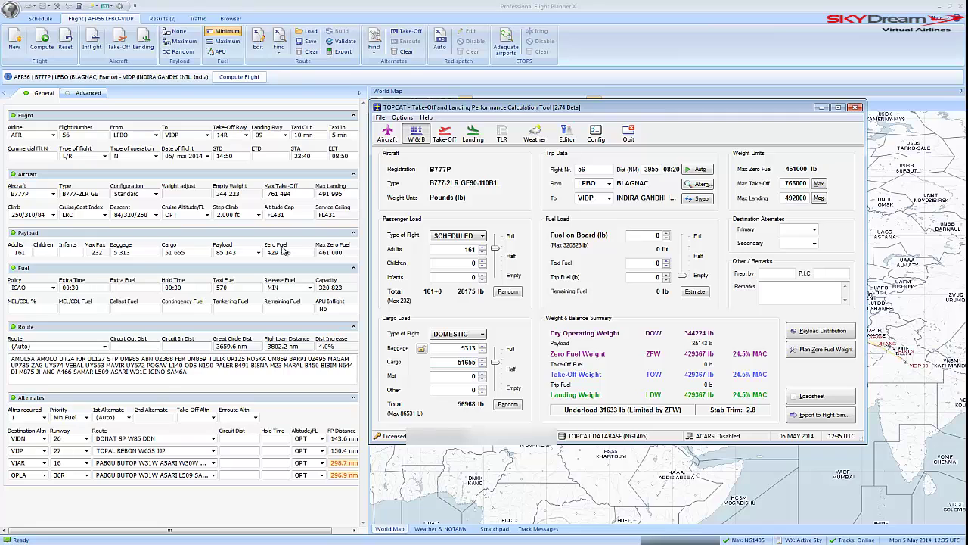
- Estimate the fuel load, and set Fuel on Board to 153450 lb from the PFPX flight's fuel planning results
{"action": "left_click", "coordinate": [694, 291]}
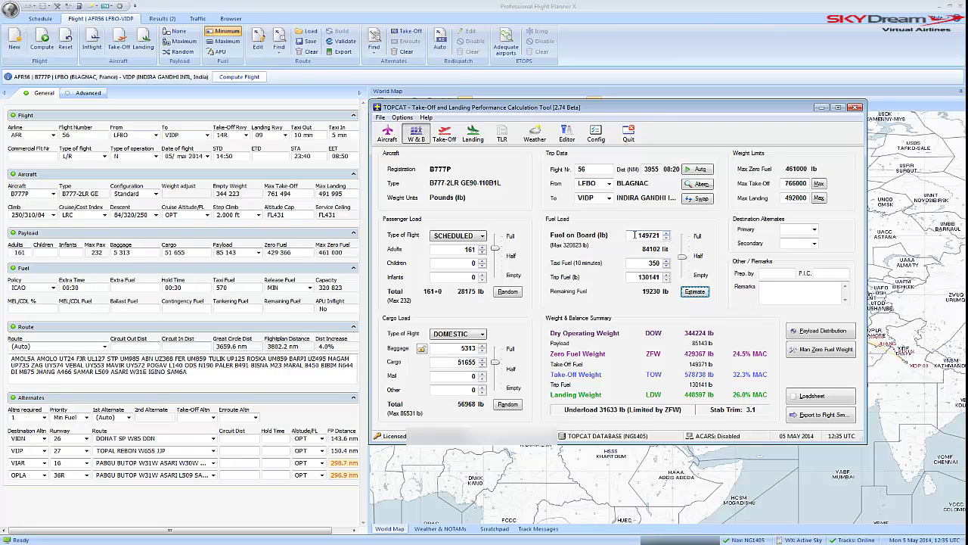
{"action": "left_click_drag", "start_coordinate": [637, 236], "coordinate": [676, 237]}
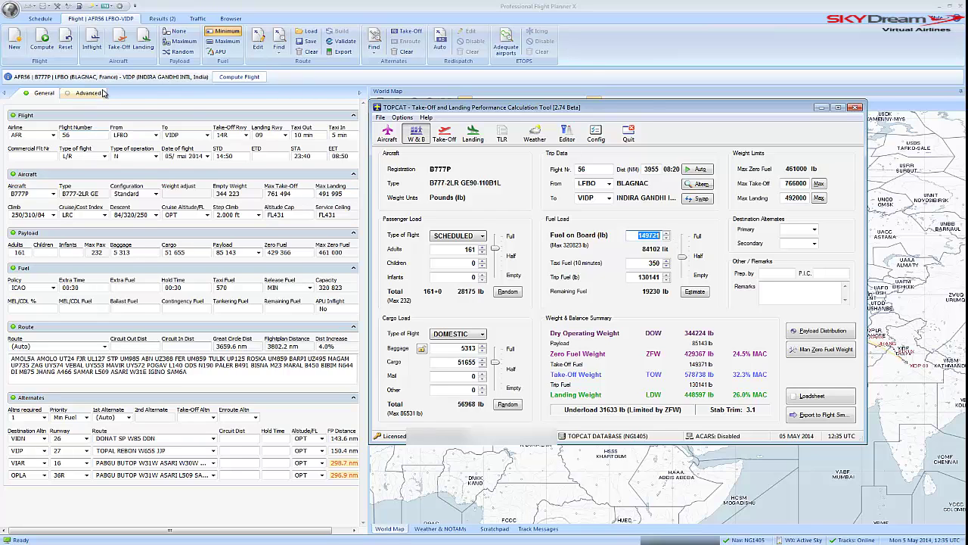
{"action": "left_click", "coordinate": [241, 78]}
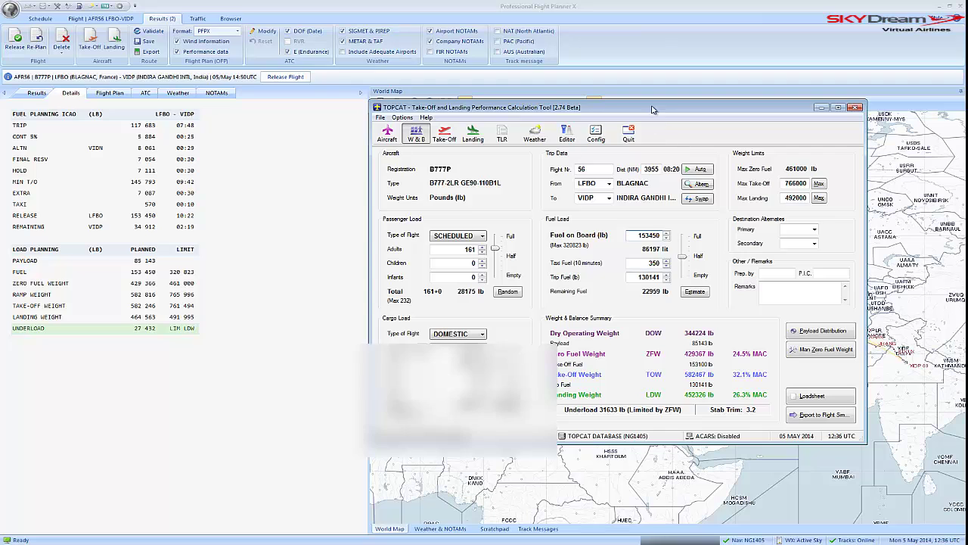
{"action": "left_click_drag", "start_coordinate": [653, 108], "coordinate": [497, 74]}
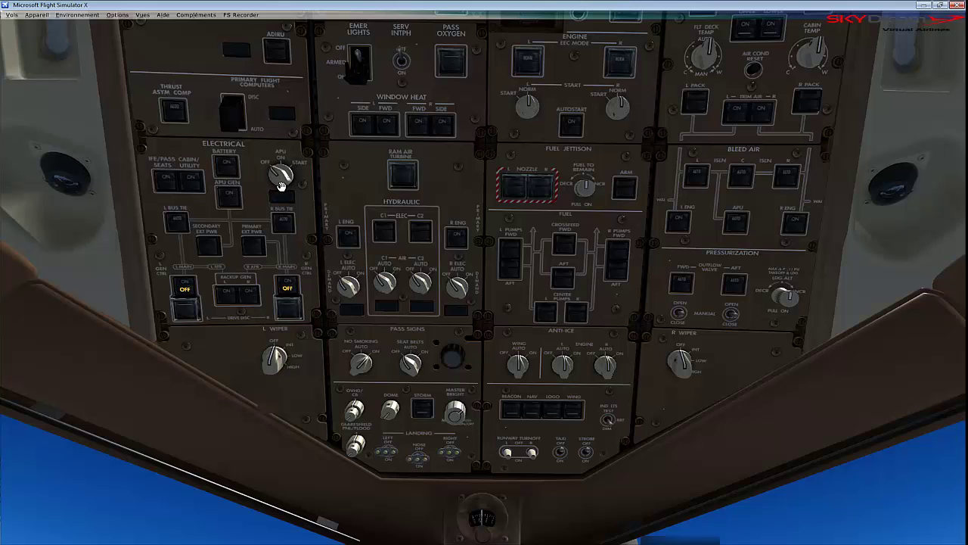
- Switch to Flight Simulator X and power up the 777's electrical system from the overhead panel
{"action": "left_click", "coordinate": [281, 185]}
{"action": "key", "text": "a"}
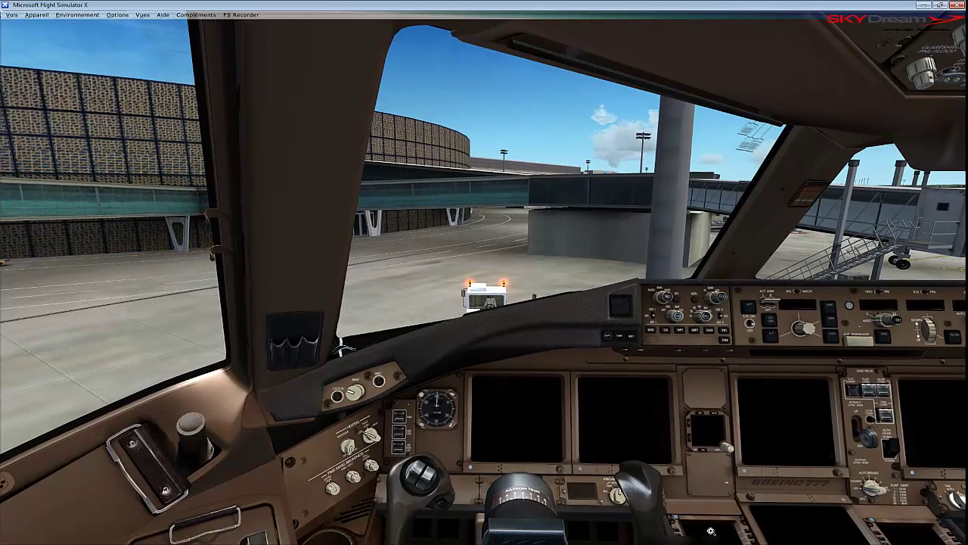
{"action": "key", "text": "Down"}
{"action": "key", "text": "Right"}
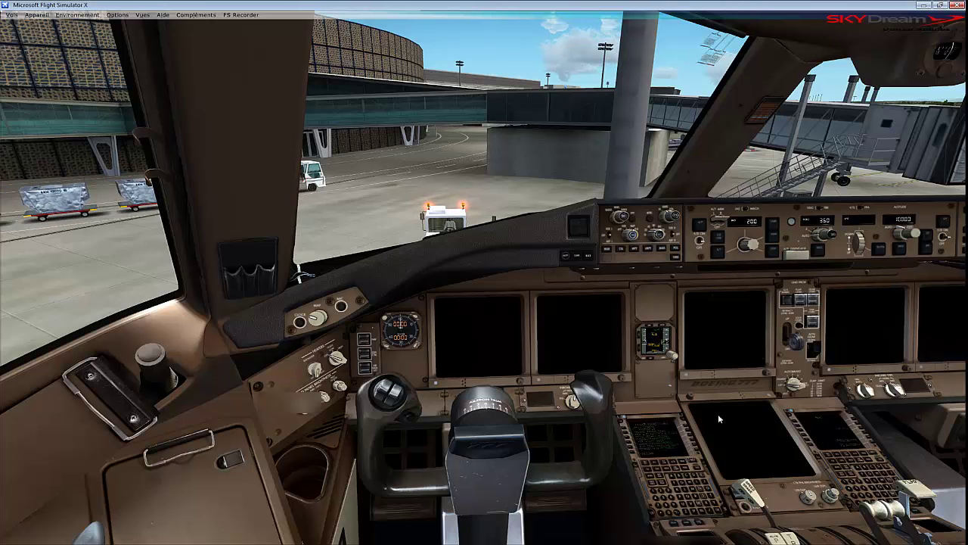
- Connect the dual jetway plugs, air start unit and air conditioning unit on the CDU's Ground Connections page
{"action": "left_click", "coordinate": [655, 437]}
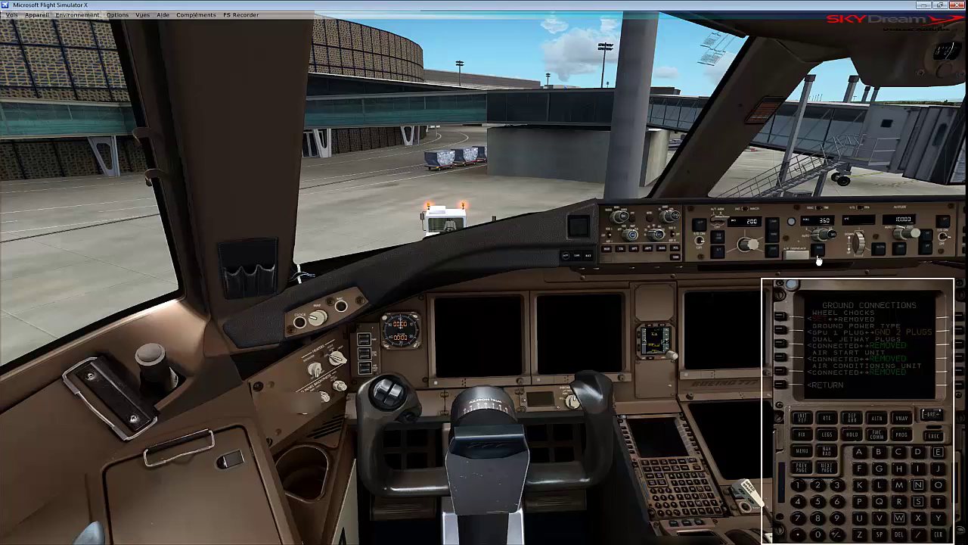
{"action": "left_click_drag", "start_coordinate": [820, 316], "coordinate": [777, 286]}
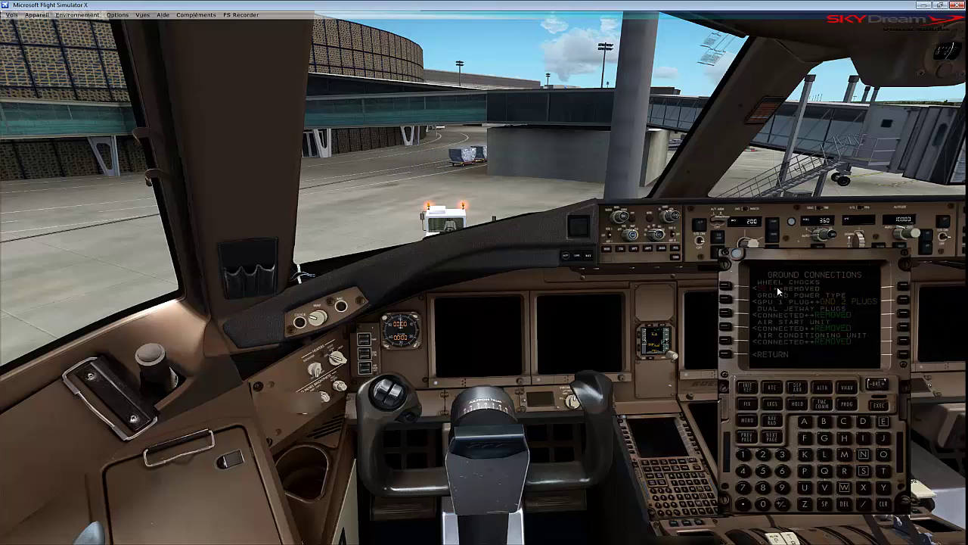
{"action": "left_click", "coordinate": [728, 315]}
{"action": "left_click", "coordinate": [730, 331]}
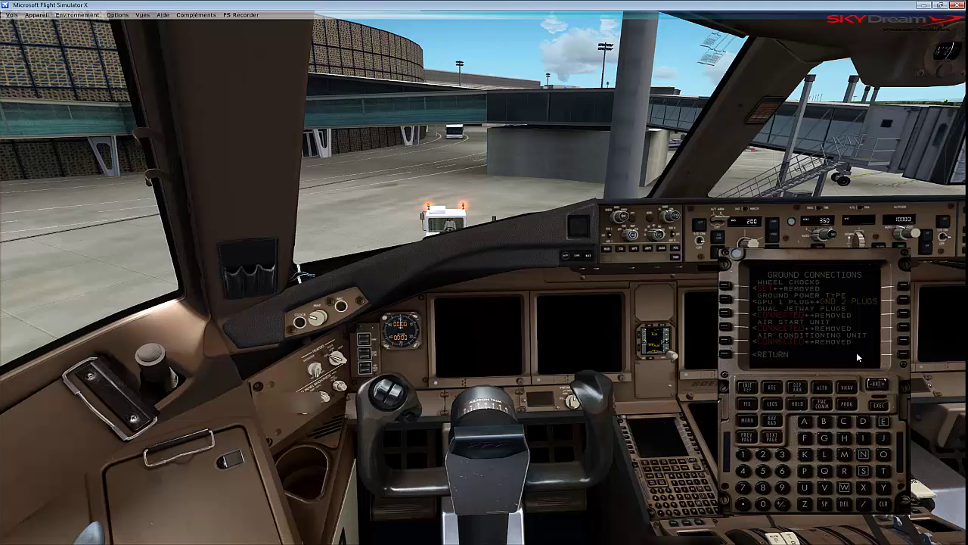
{"action": "left_click", "coordinate": [822, 323]}
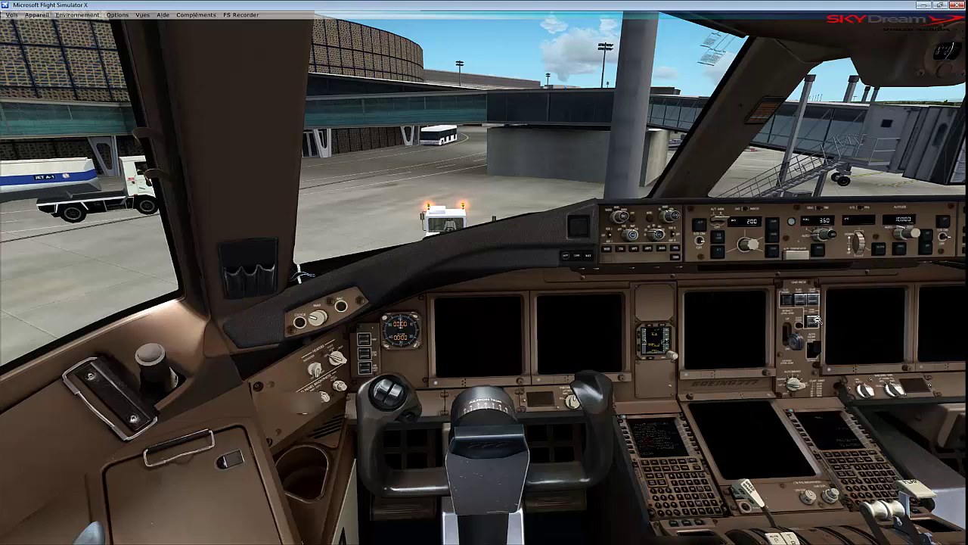
- Switch on the secondary external power on the overhead electrical panel and return to the main panel
{"action": "key", "text": "a"}
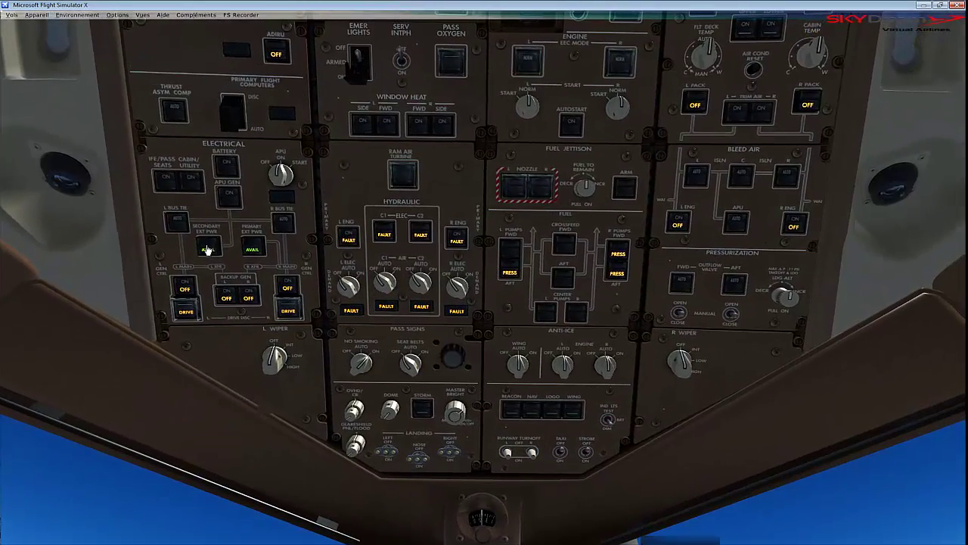
{"action": "left_click", "coordinate": [206, 244]}
{"action": "key", "text": "shift+a"}
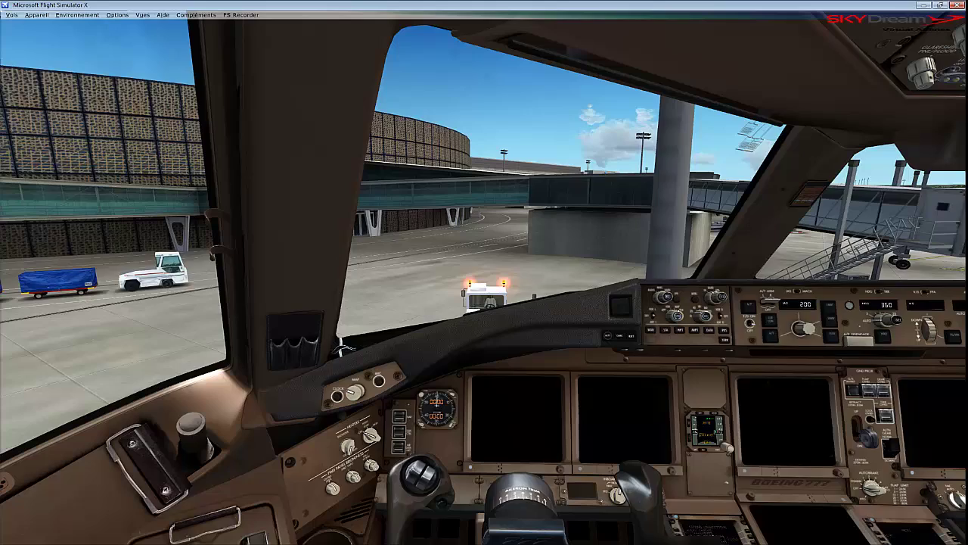
- Open the first officer's CDU and display the Payload page of its FS Actions
{"action": "left_click", "coordinate": [712, 534]}
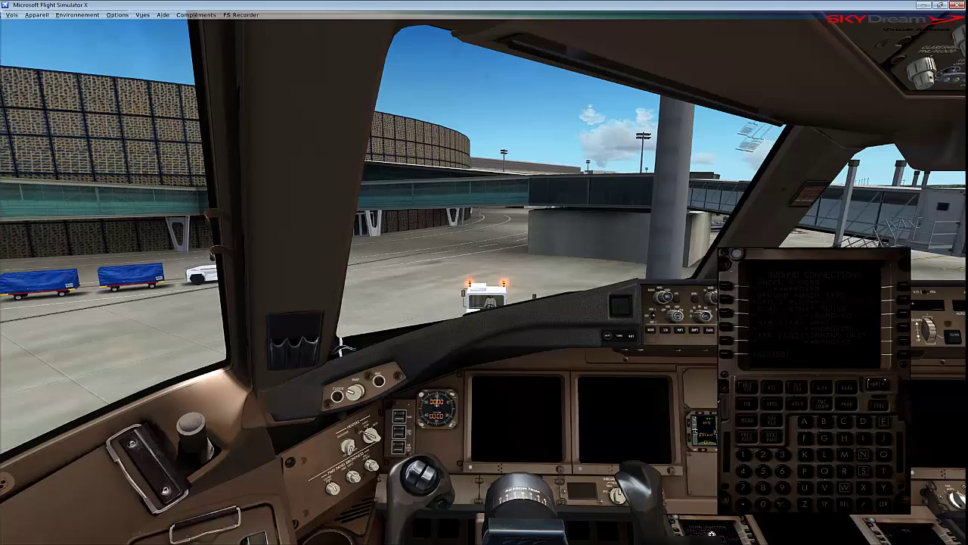
{"action": "left_click", "coordinate": [711, 534]}
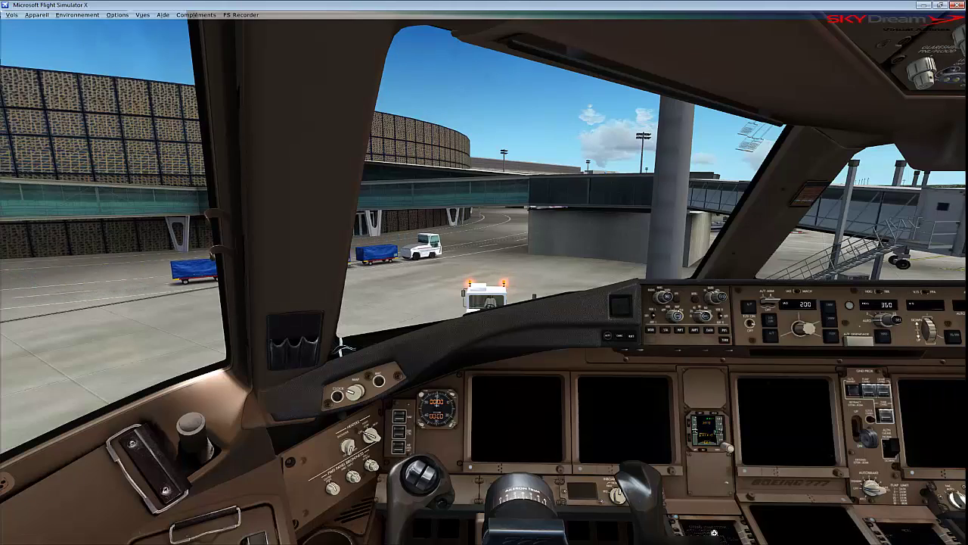
{"action": "key", "text": "space"}
{"action": "key", "text": "space"}
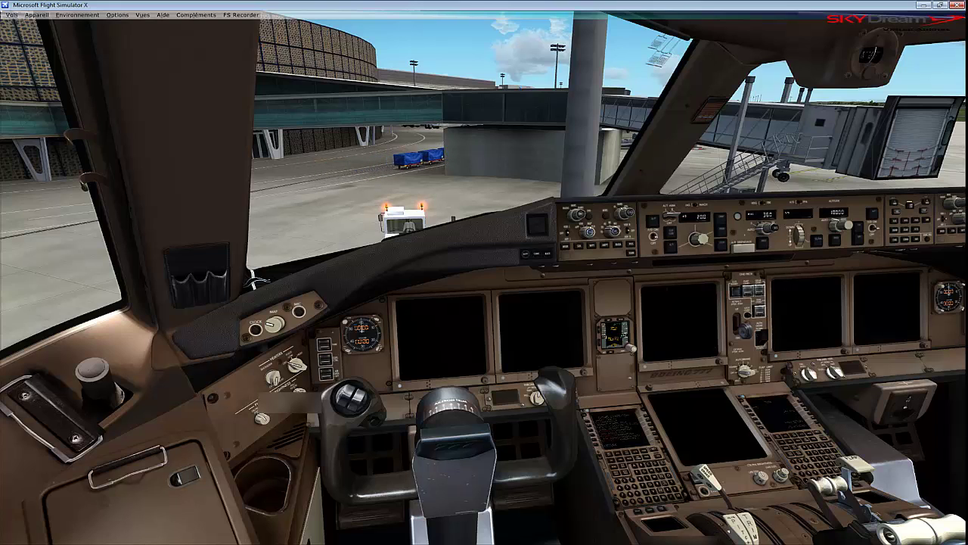
{"action": "left_click", "coordinate": [778, 412]}
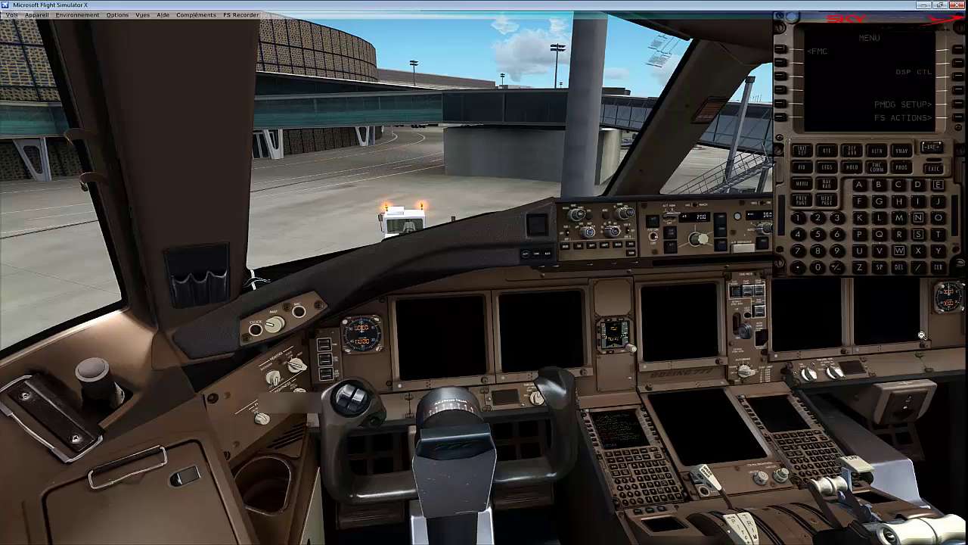
{"action": "left_click_drag", "start_coordinate": [717, 246], "coordinate": [770, 172]}
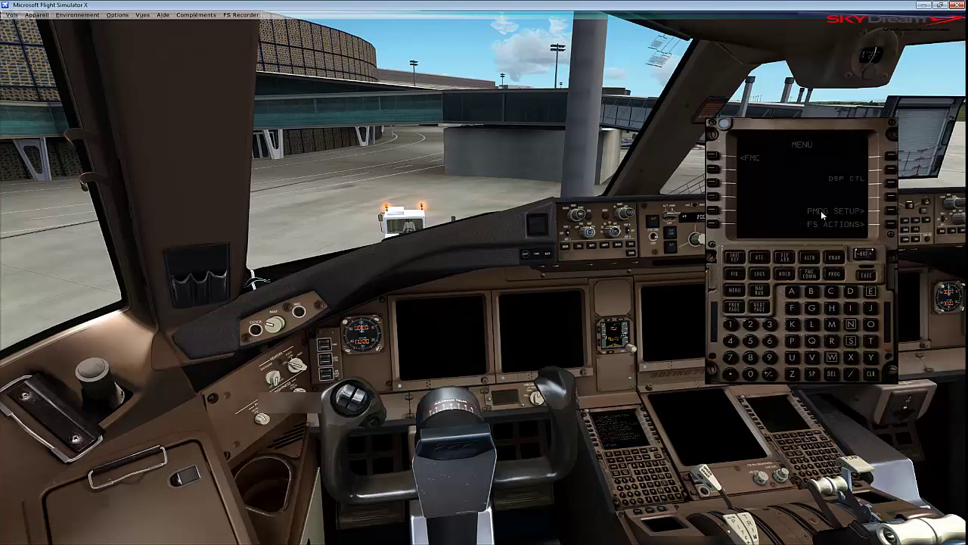
{"action": "left_click", "coordinate": [889, 224]}
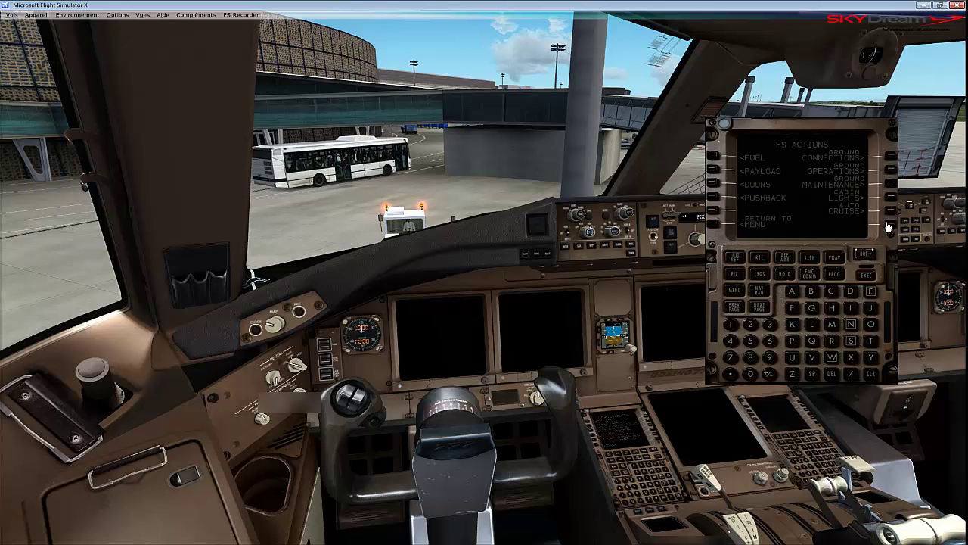
{"action": "left_click", "coordinate": [714, 172]}
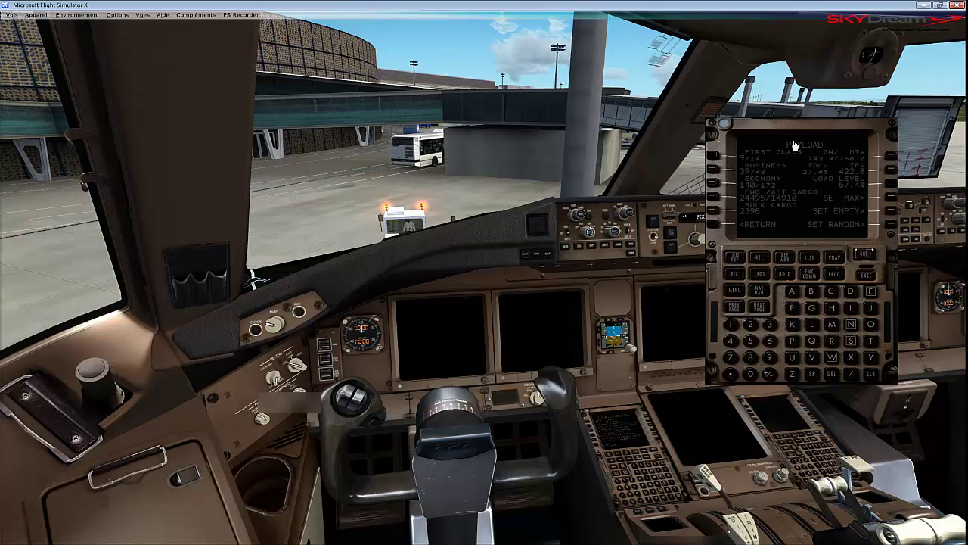
{"action": "left_click_drag", "start_coordinate": [811, 122], "coordinate": [821, 159]}
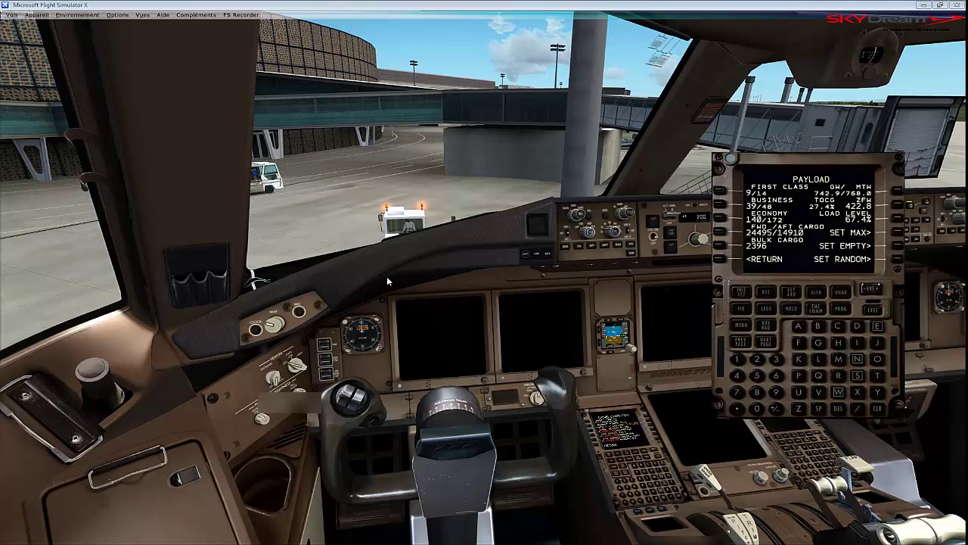
- Switch to TOPCAT, place it beside the CDU, and review the payload distribution against the Payload page
{"action": "left_click", "coordinate": [388, 281]}
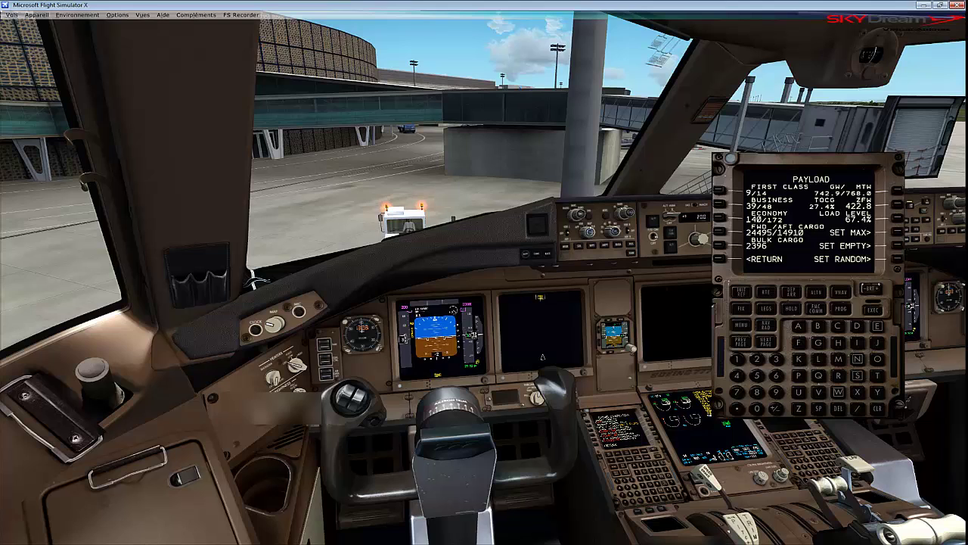
{"action": "left_click", "coordinate": [481, 533]}
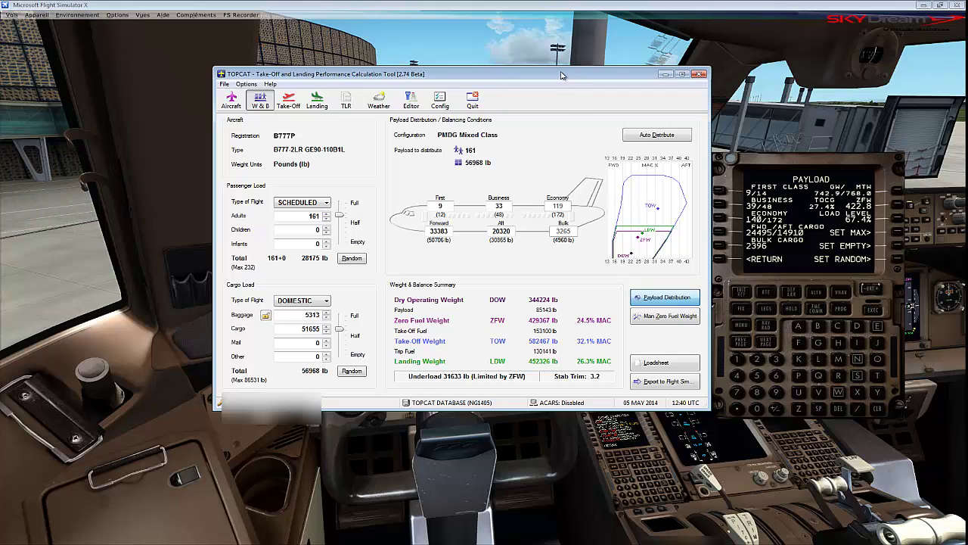
{"action": "left_click_drag", "start_coordinate": [561, 75], "coordinate": [523, 88]}
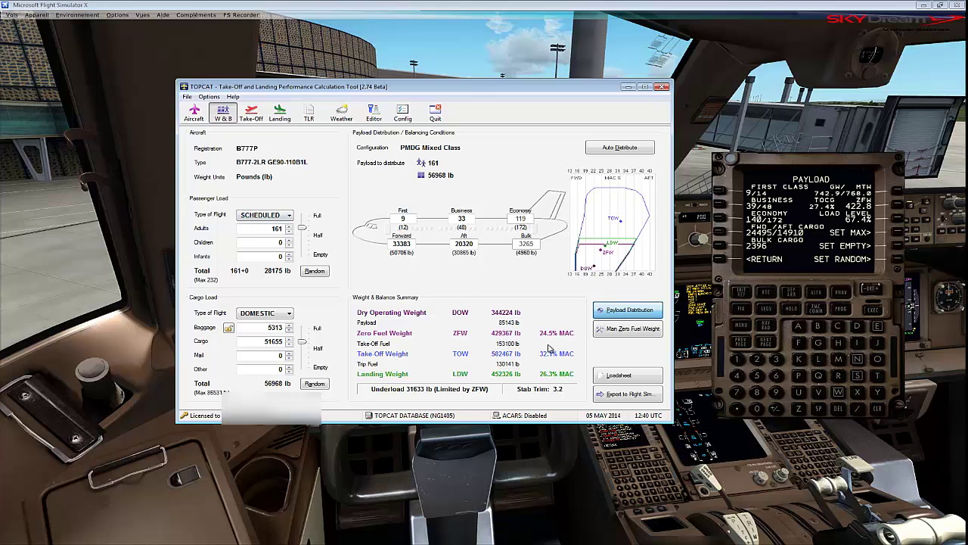
{"action": "left_click", "coordinate": [645, 310]}
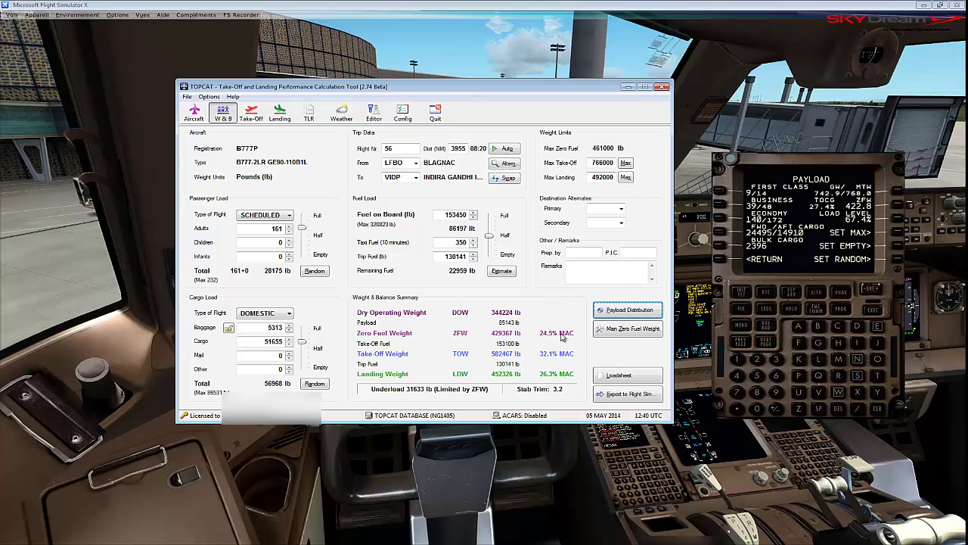
- Send the payload to the PMDG 777-200LR SkyDream in Flight Simulator, accepting the manual fuel update, and close the export window
{"action": "left_click", "coordinate": [641, 395]}
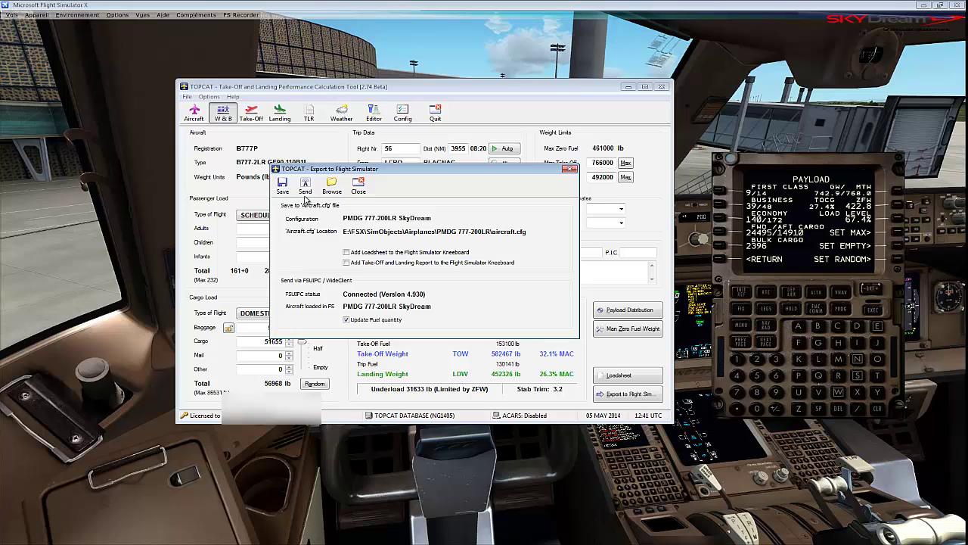
{"action": "left_click", "coordinate": [306, 187]}
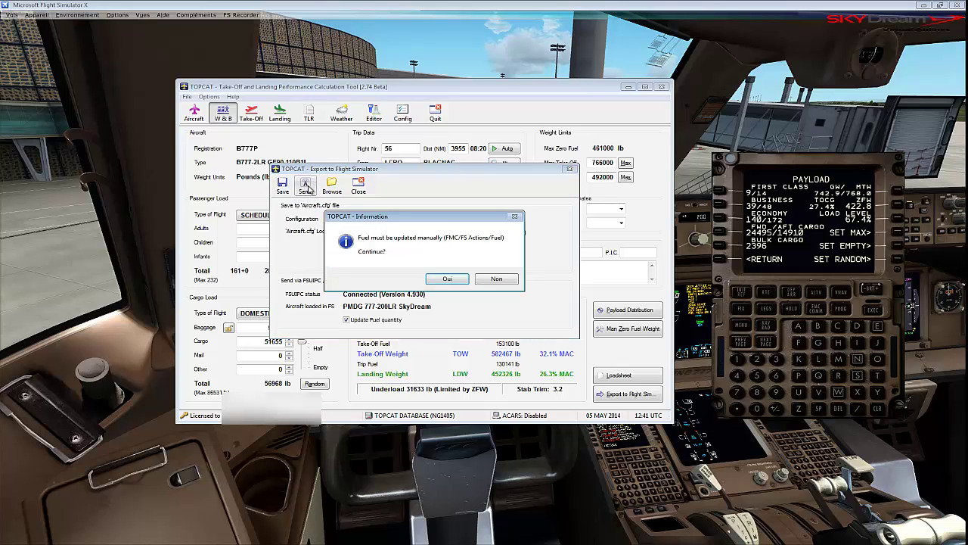
{"action": "left_click", "coordinate": [446, 278]}
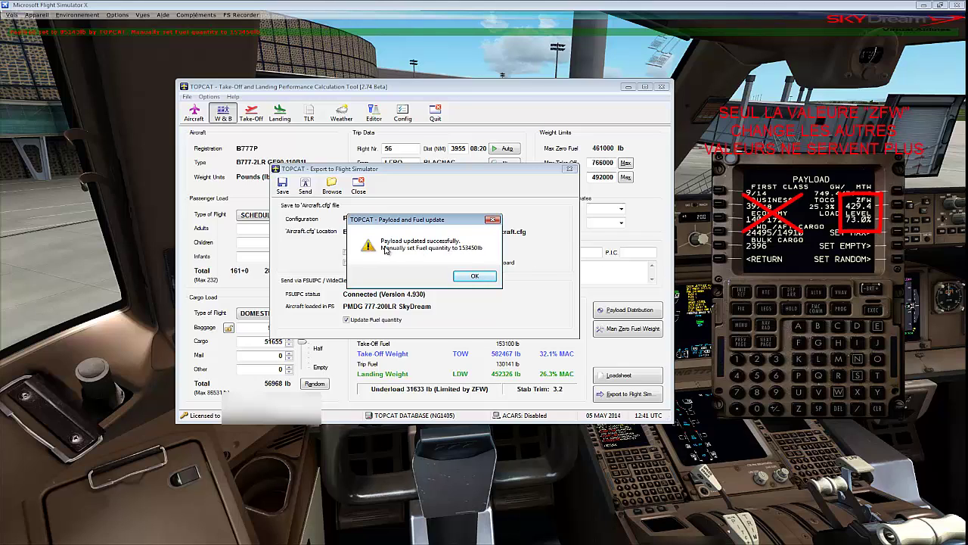
{"action": "left_click", "coordinate": [474, 276]}
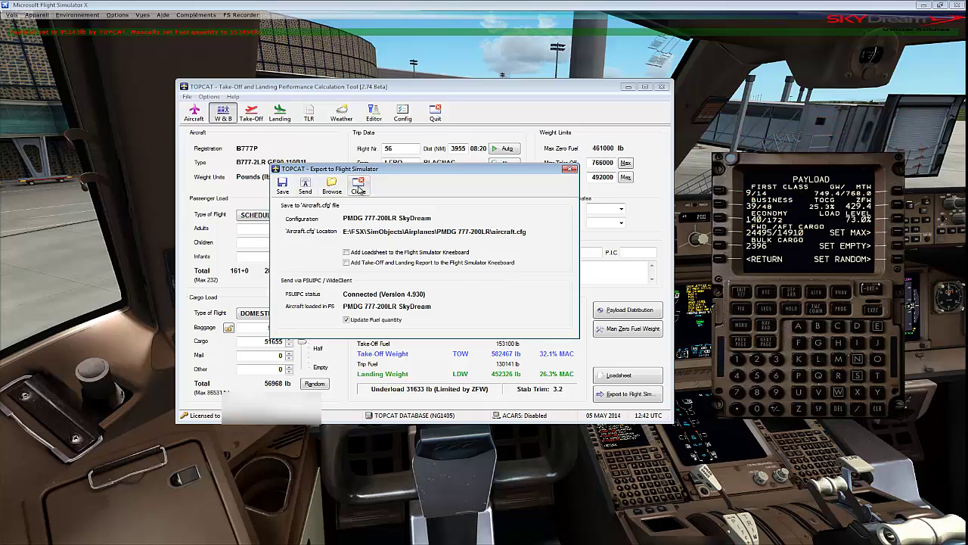
{"action": "left_click", "coordinate": [359, 186]}
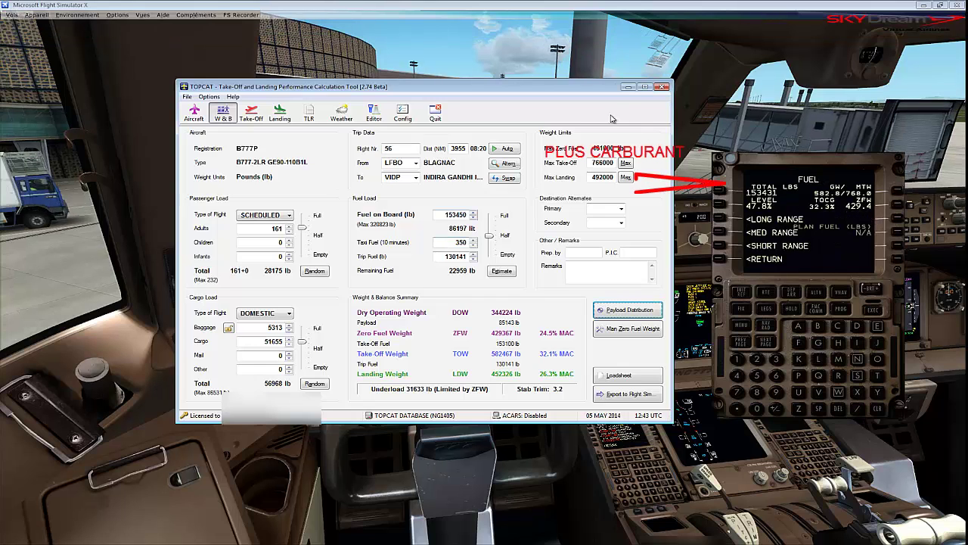
- Minimize TOPCAT to check the CDU's Fuel page, and bring TOPCAT's take-off page for LFBO runway 32L over PFPX
{"action": "left_click", "coordinate": [627, 86]}
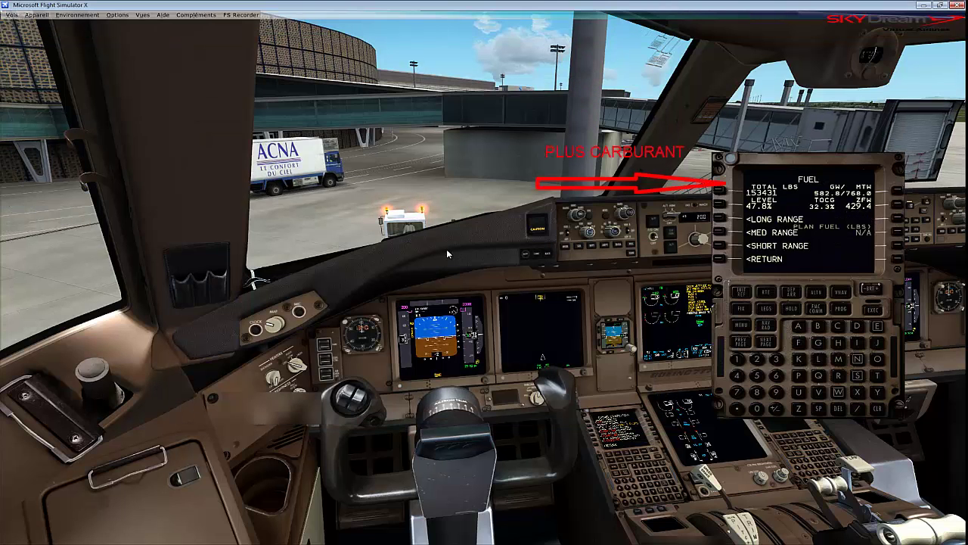
{"action": "left_click", "coordinate": [798, 230]}
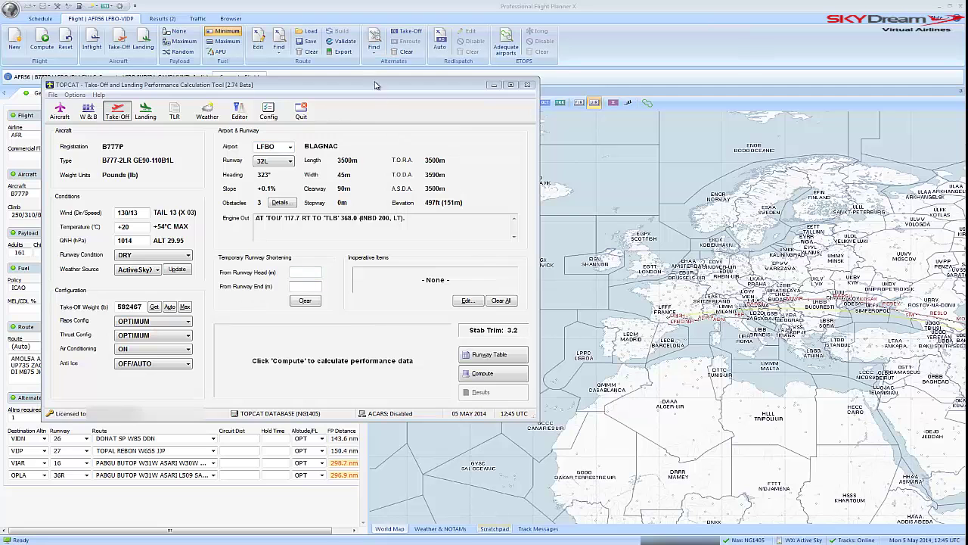
{"action": "left_click_drag", "start_coordinate": [358, 85], "coordinate": [340, 73]}
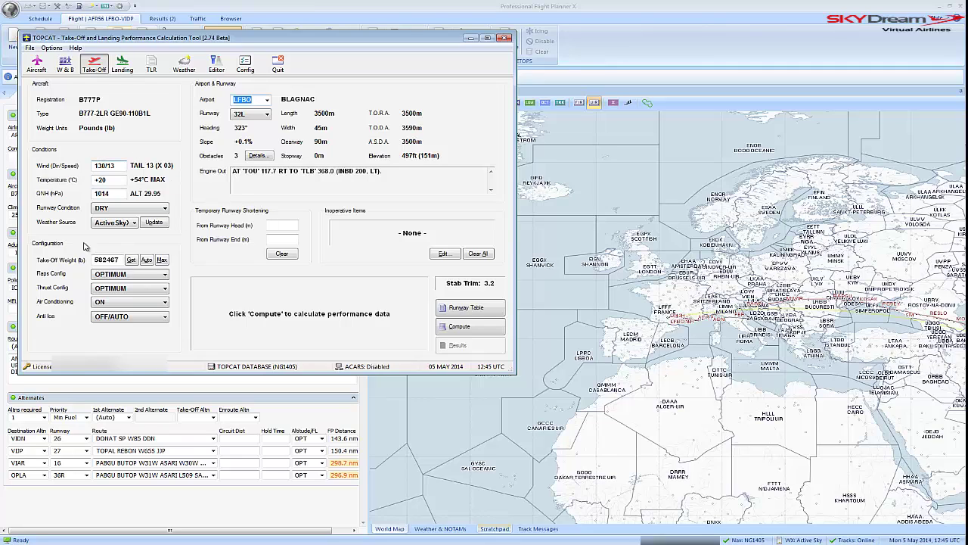
- Keep the flaps configuration at OPTIMUM, change the LFBO take-off runway to 14R, and compute the take-off performance
{"action": "left_click", "coordinate": [121, 277]}
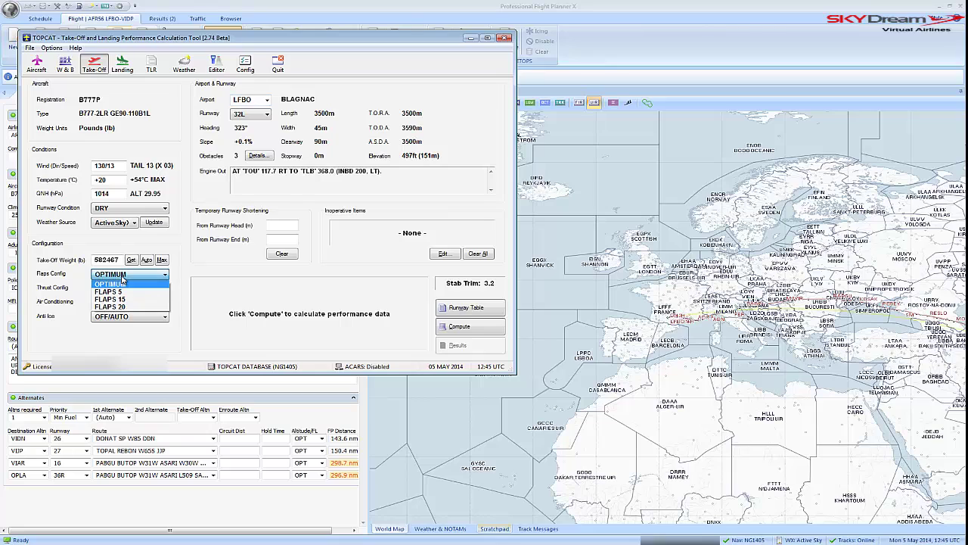
{"action": "left_click", "coordinate": [122, 278]}
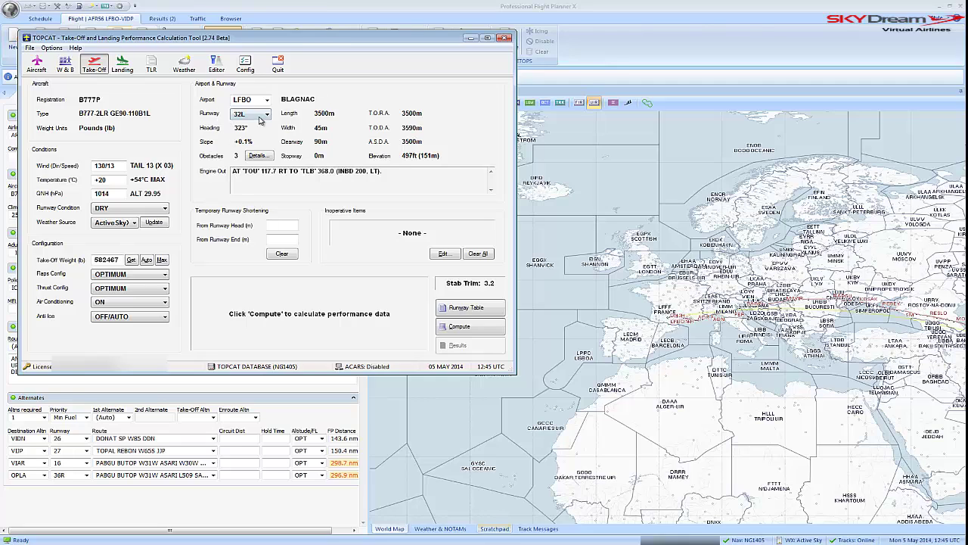
{"action": "left_click_drag", "start_coordinate": [319, 38], "coordinate": [658, 94]}
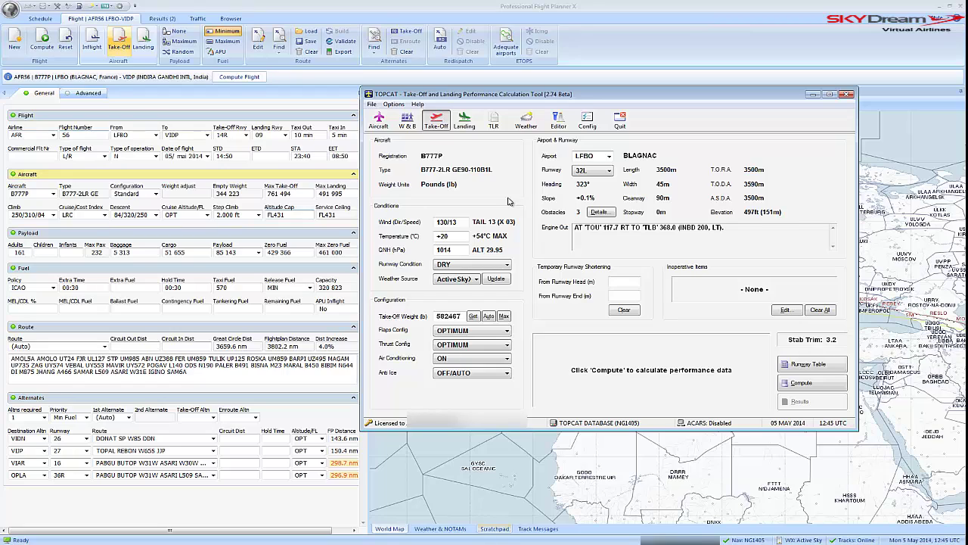
{"action": "left_click", "coordinate": [608, 171]}
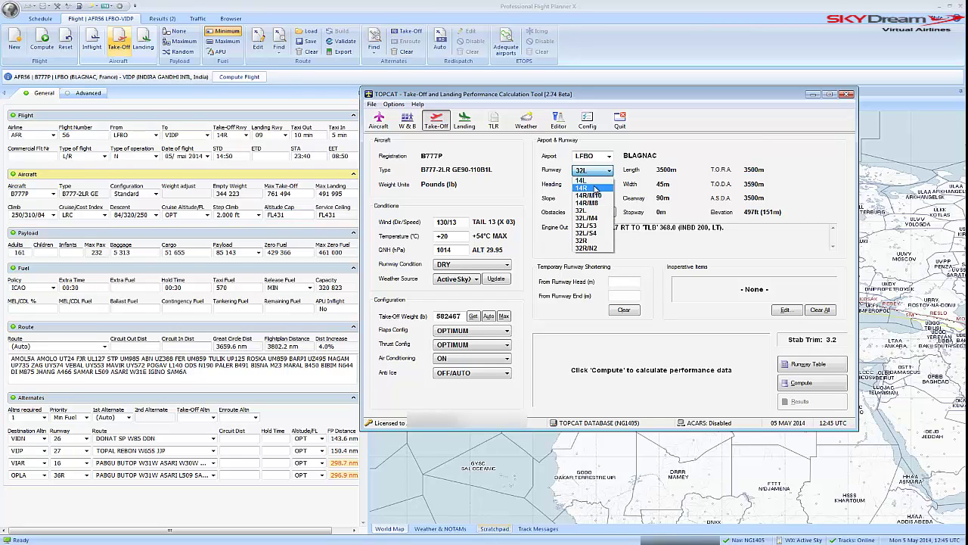
{"action": "left_click", "coordinate": [595, 188]}
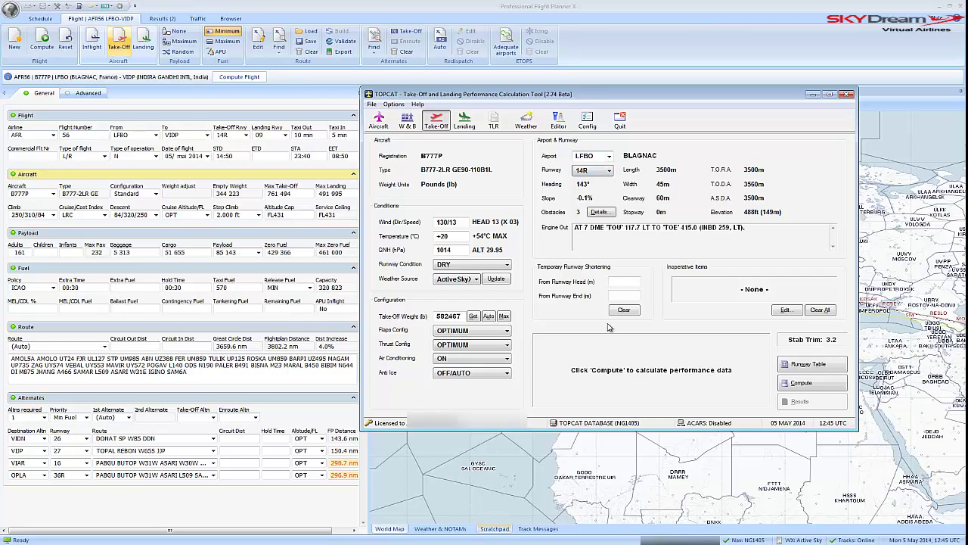
{"action": "left_click", "coordinate": [802, 382]}
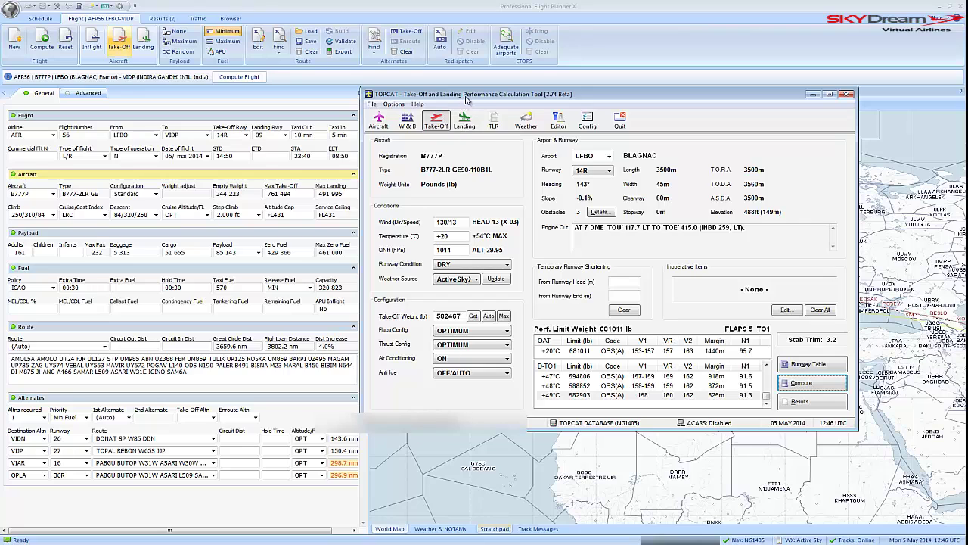
- Download the METAR and TAF weather for LFBO and VIDP from the ActiveSky weather file, and review the briefing
{"action": "left_click_drag", "start_coordinate": [480, 94], "coordinate": [425, 96]}
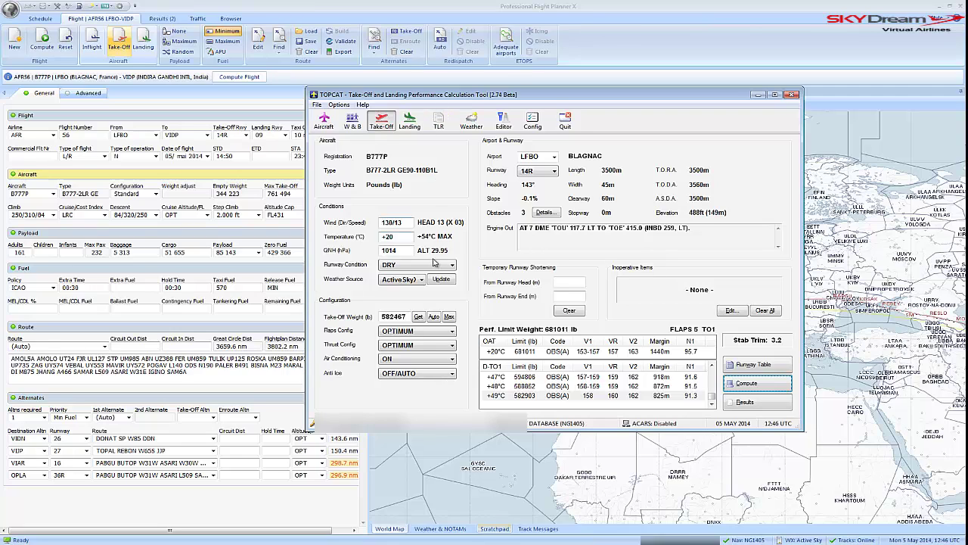
{"action": "left_click", "coordinate": [470, 124]}
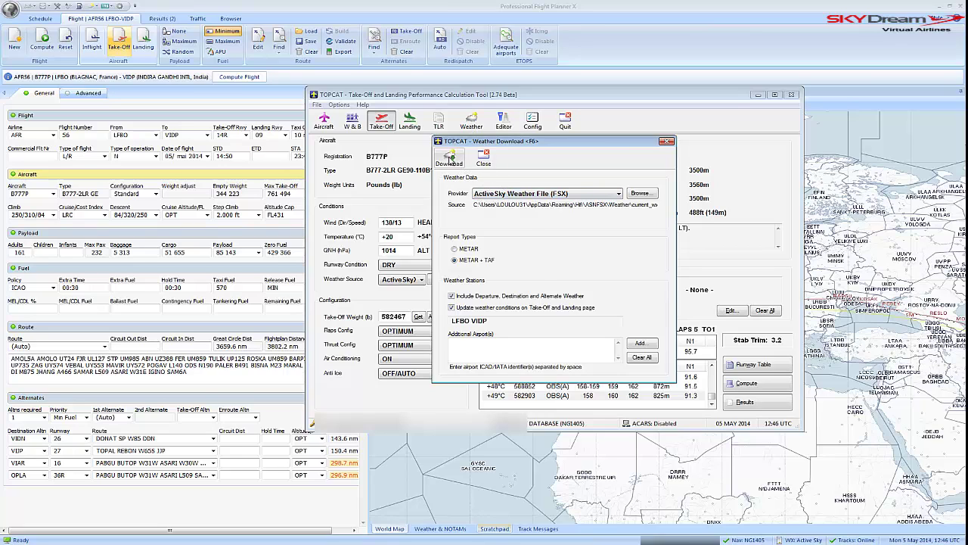
{"action": "left_click", "coordinate": [451, 160]}
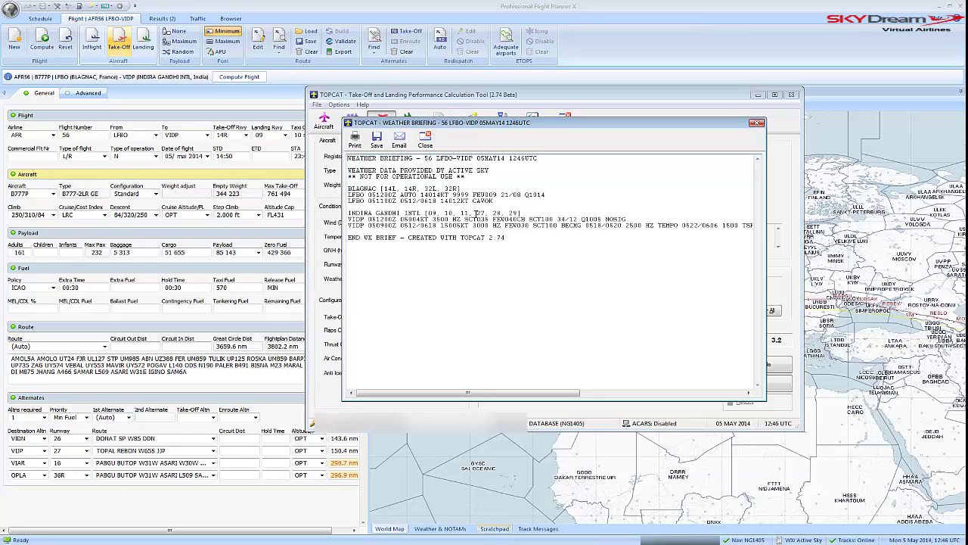
{"action": "left_click_drag", "start_coordinate": [558, 124], "coordinate": [640, 99]}
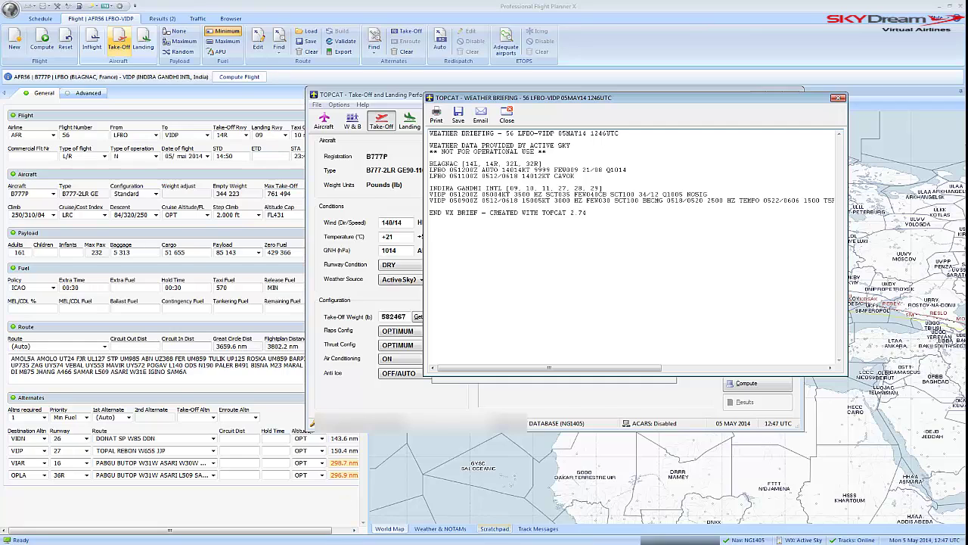
- Switch to PFPX and open the computed AFR56 flight plan to review its take-off data and fuel figures
{"action": "key", "text": "alt+Tab"}
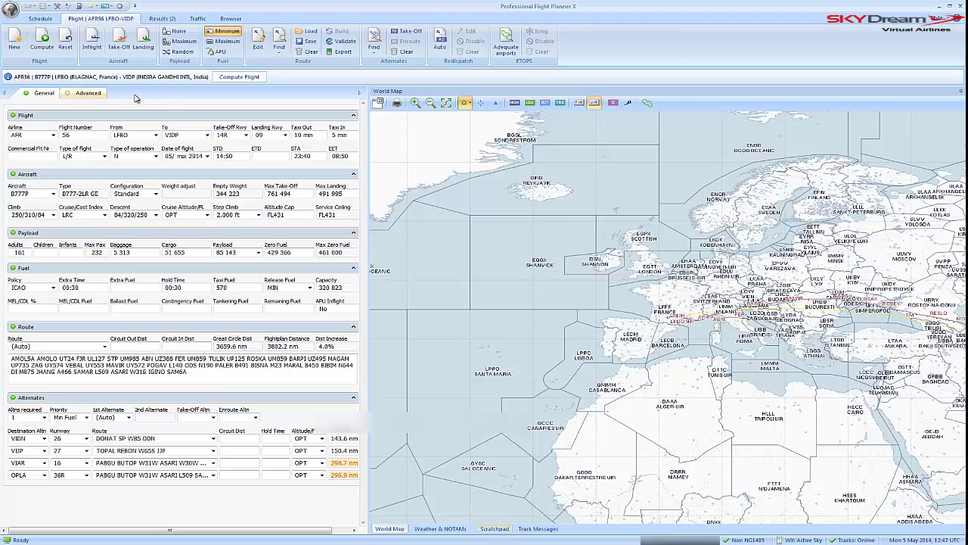
{"action": "left_click", "coordinate": [161, 18]}
{"action": "left_click", "coordinate": [113, 92]}
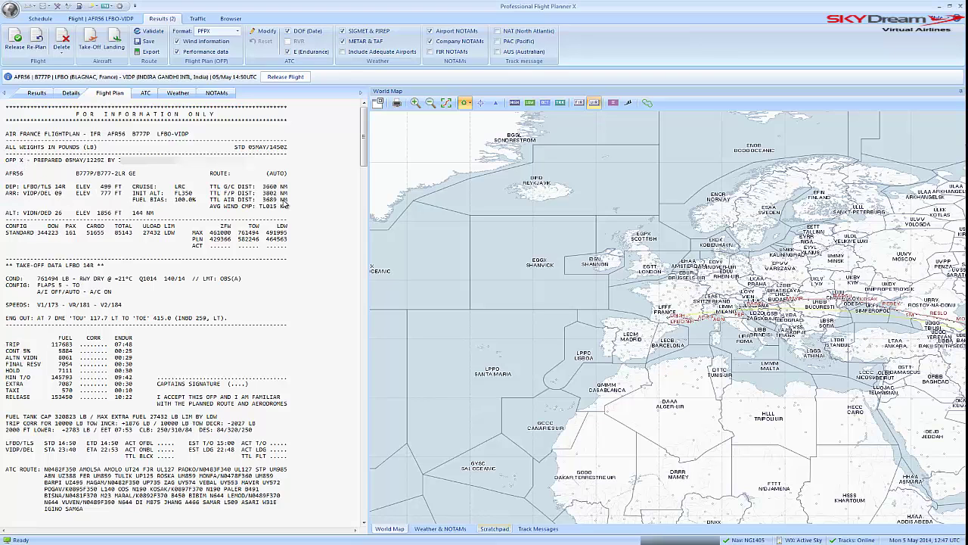
{"action": "scroll", "coordinate": [365, 121], "scroll_direction": "down", "scroll_amount": 3}
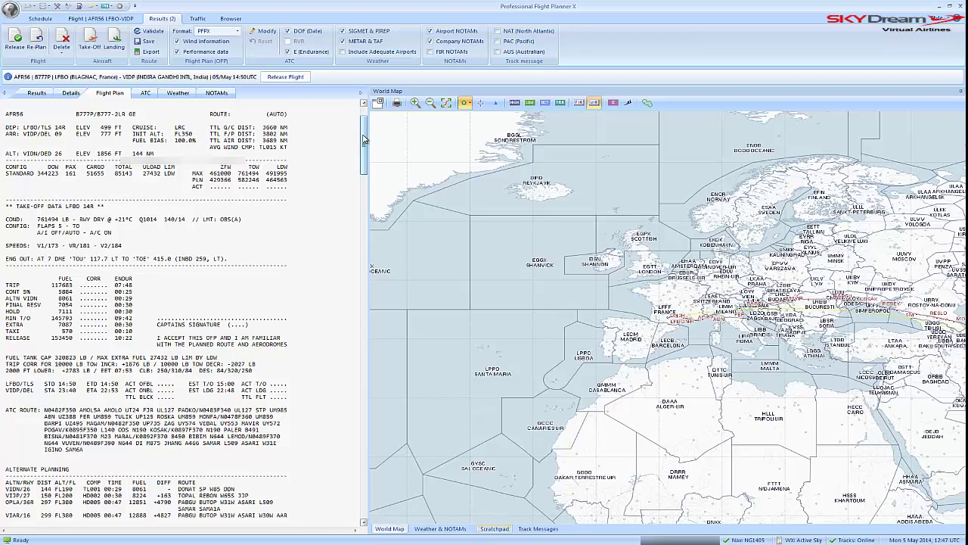
- Examine the flight plan's navigation log from the AMOL5A departure to the SAM6A arrival, following flight levels, winds, times and fuel
{"action": "left_click_drag", "start_coordinate": [363, 139], "coordinate": [384, 209]}
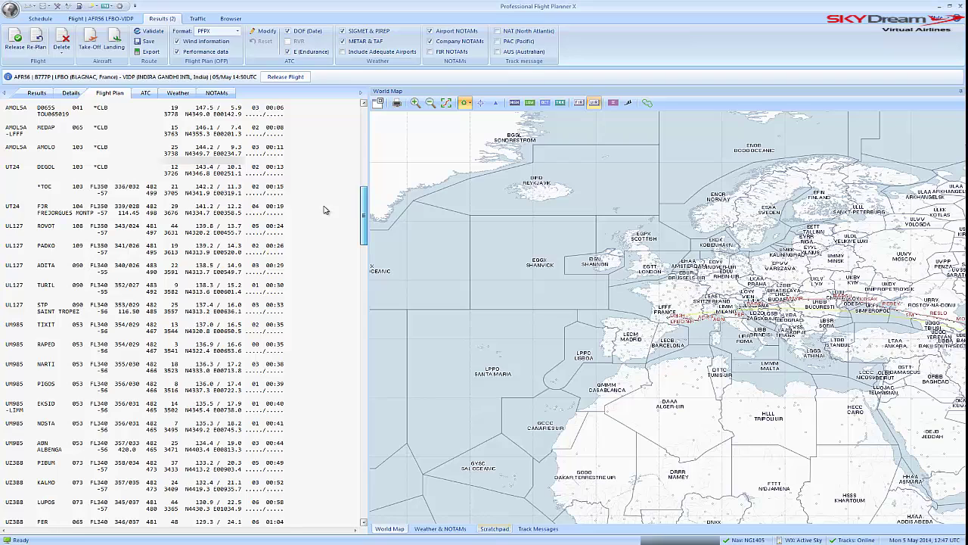
{"action": "left_click_drag", "start_coordinate": [326, 209], "coordinate": [325, 210]}
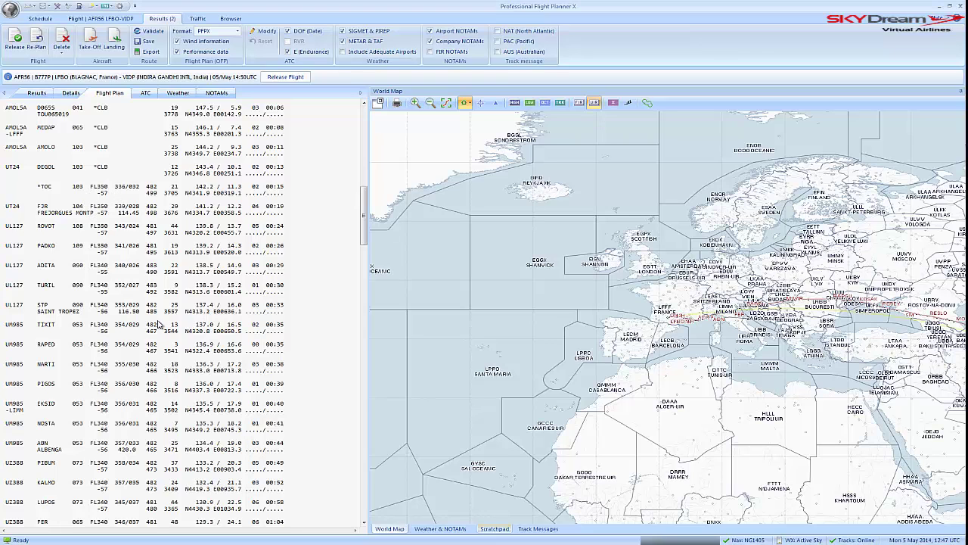
{"action": "left_click_drag", "start_coordinate": [362, 214], "coordinate": [364, 223]}
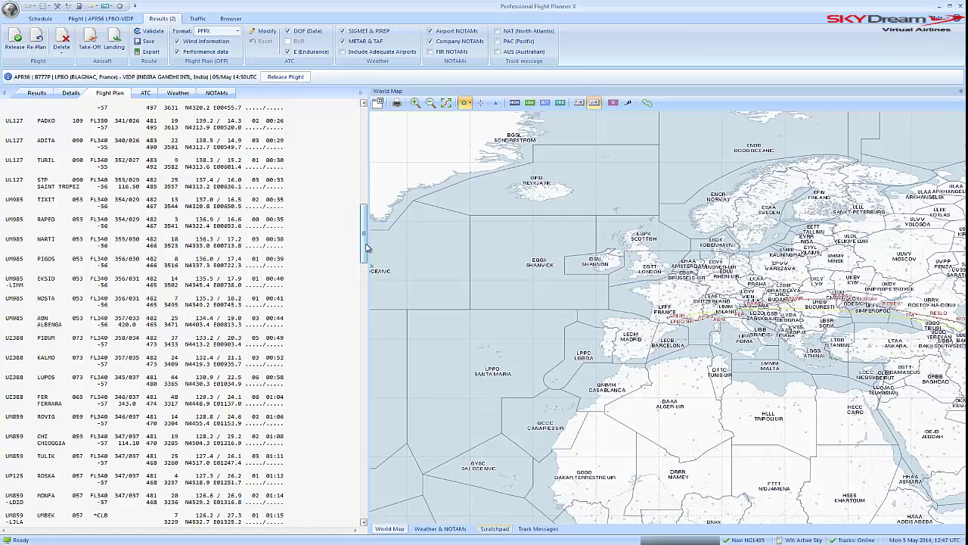
{"action": "left_click_drag", "start_coordinate": [364, 247], "coordinate": [358, 283]}
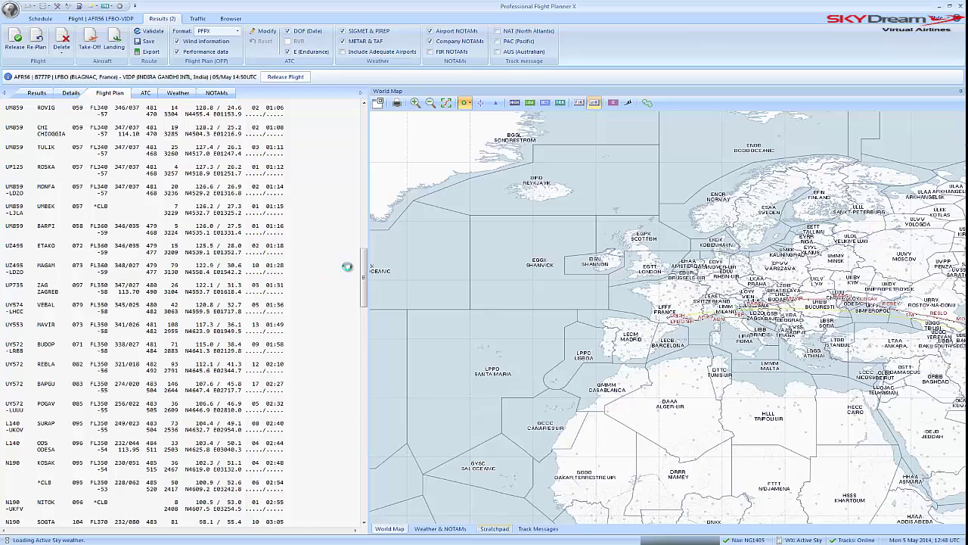
{"action": "scroll", "coordinate": [369, 267], "scroll_direction": "down", "scroll_amount": 2}
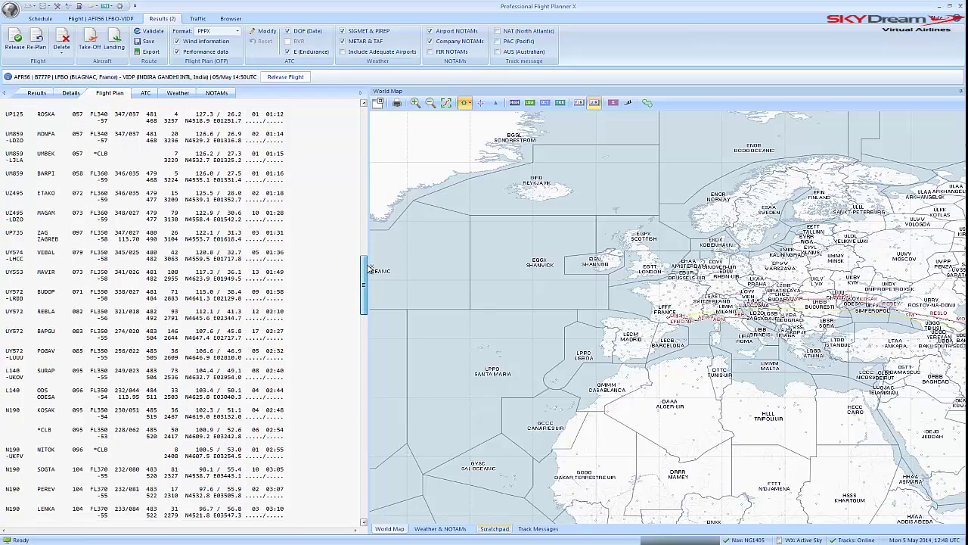
{"action": "left_click_drag", "start_coordinate": [369, 268], "coordinate": [367, 292]}
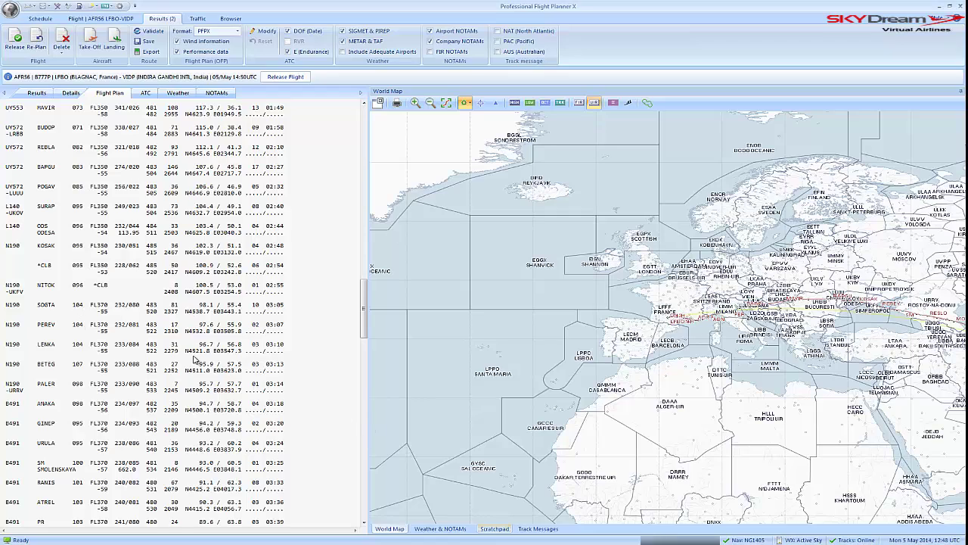
{"action": "left_click_drag", "start_coordinate": [367, 294], "coordinate": [363, 312]}
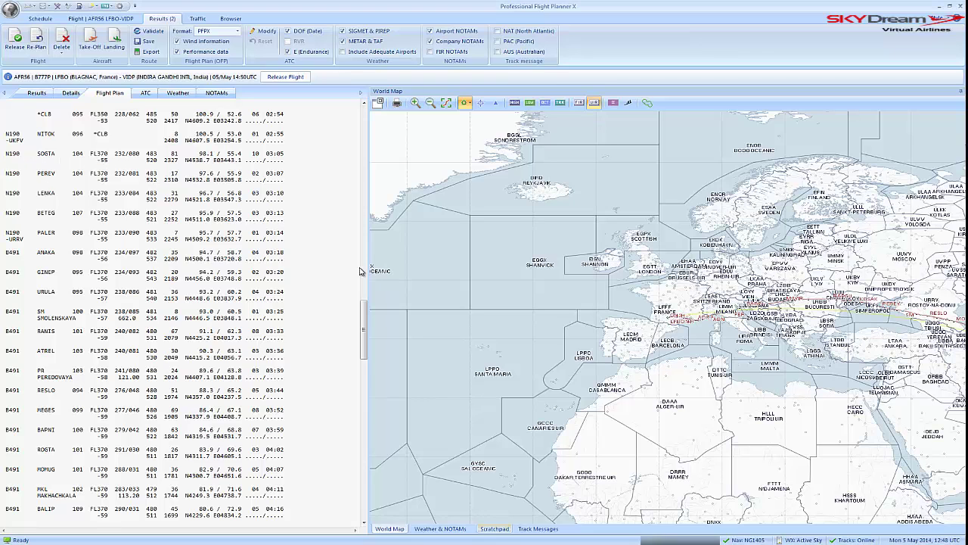
{"action": "left_click_drag", "start_coordinate": [363, 310], "coordinate": [363, 316]}
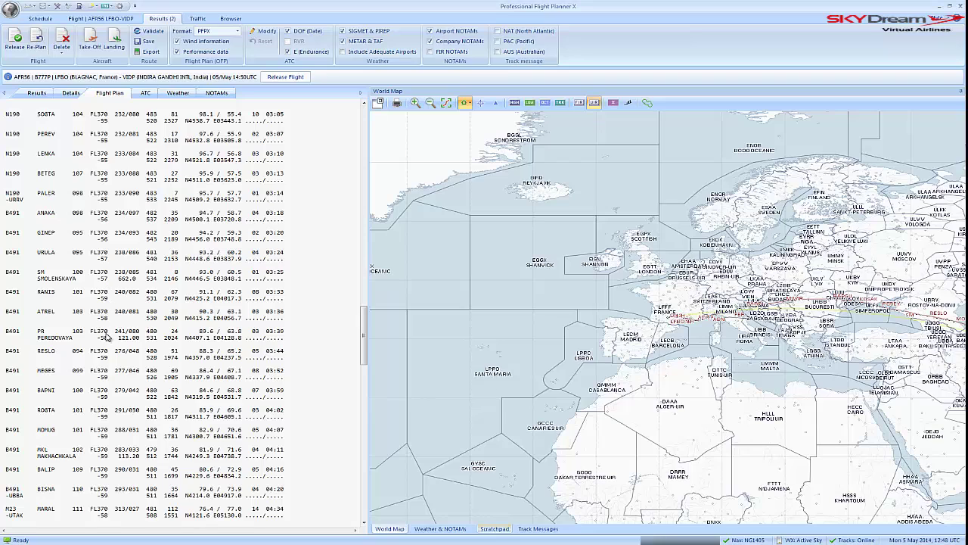
{"action": "left_click_drag", "start_coordinate": [364, 325], "coordinate": [364, 344]}
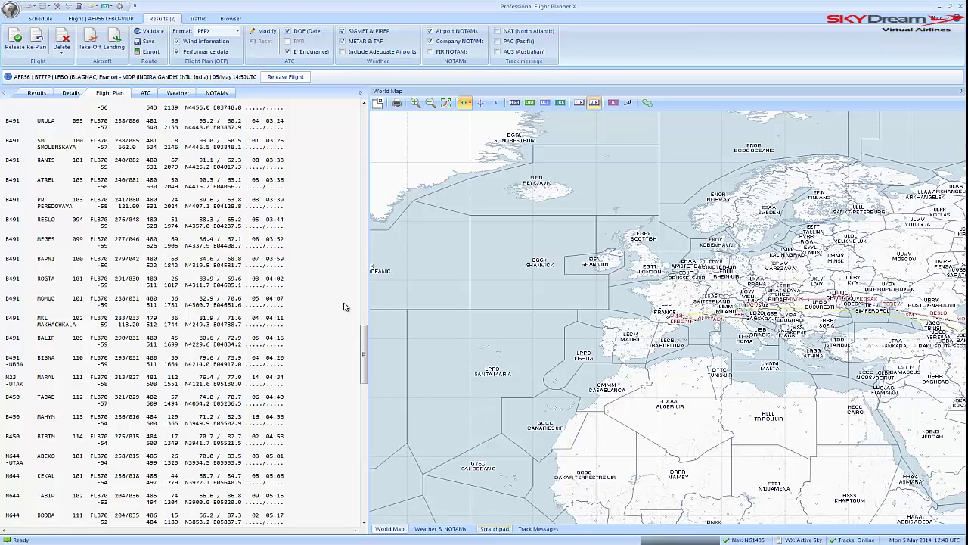
{"action": "mouse_move", "coordinate": [364, 339]}
{"action": "left_mouse_down"}
{"action": "mouse_move", "coordinate": [364, 327]}
{"action": "mouse_move", "coordinate": [358, 335]}
{"action": "left_mouse_up"}
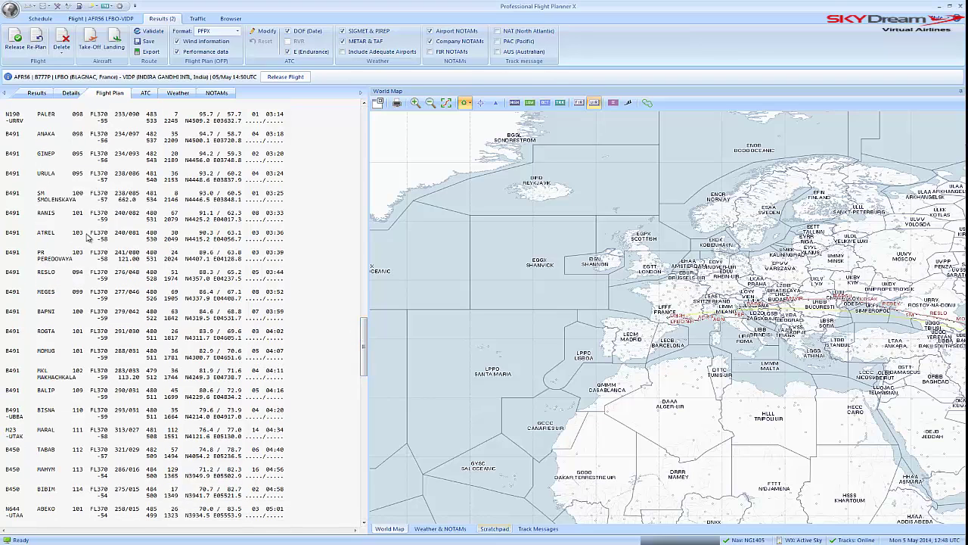
{"action": "left_click_drag", "start_coordinate": [365, 346], "coordinate": [361, 383]}
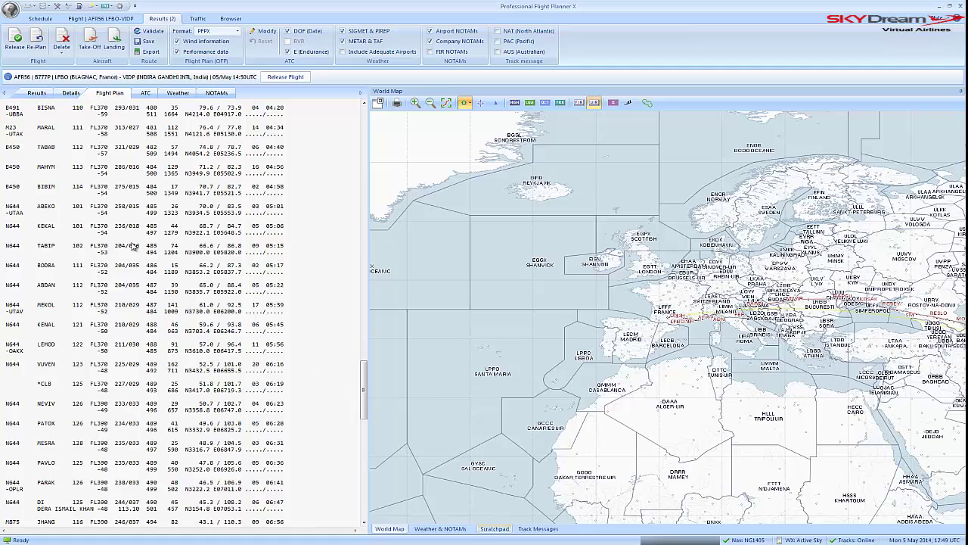
{"action": "left_click_drag", "start_coordinate": [366, 378], "coordinate": [369, 407]}
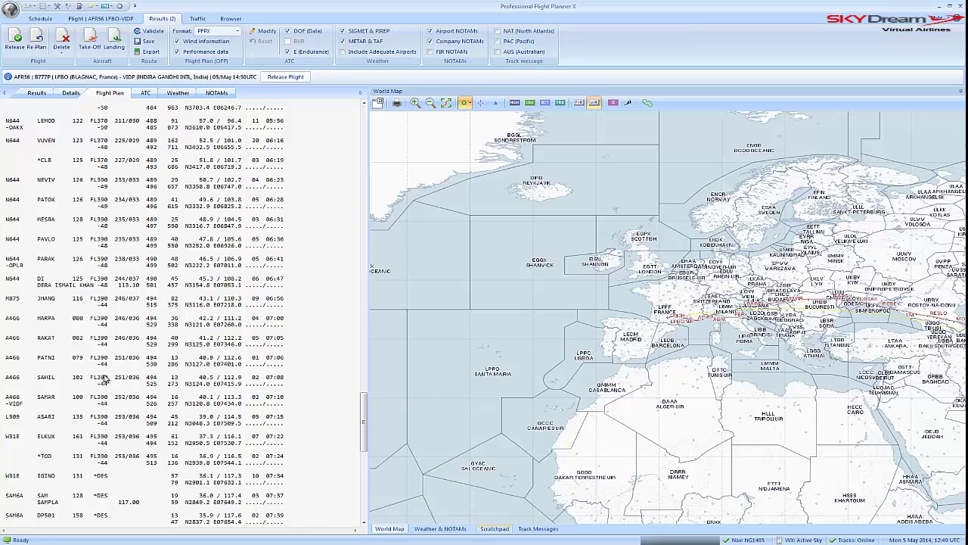
{"action": "left_click_drag", "start_coordinate": [363, 415], "coordinate": [364, 423]}
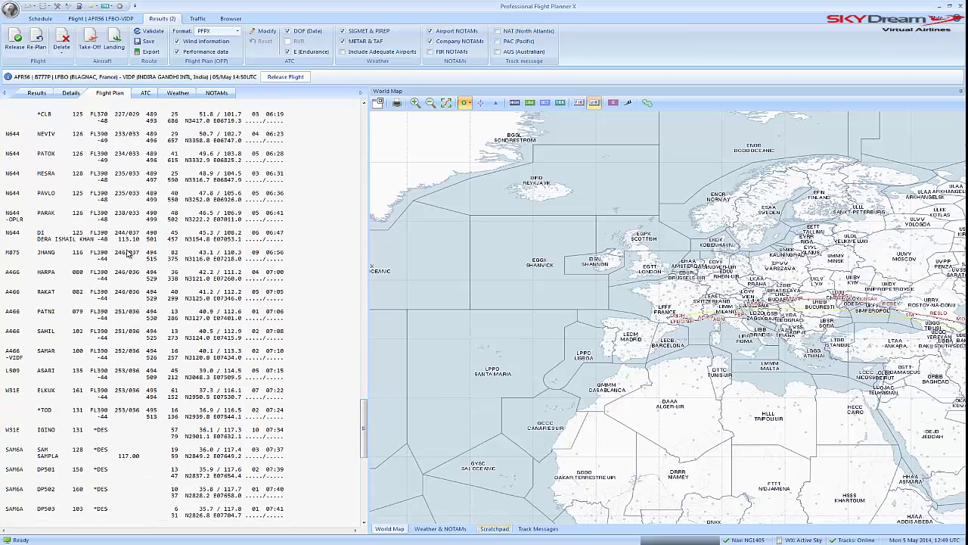
- Go back to the mid-route part of the navigation log and re-examine the waypoints along N190 and B491
{"action": "left_click_drag", "start_coordinate": [363, 408], "coordinate": [371, 289]}
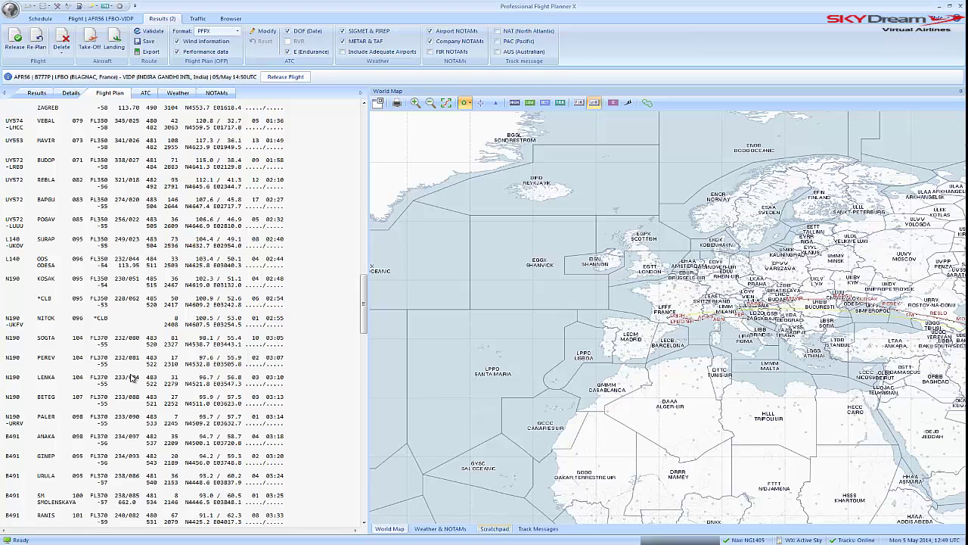
{"action": "scroll", "coordinate": [351, 298], "scroll_direction": "down", "scroll_amount": 3}
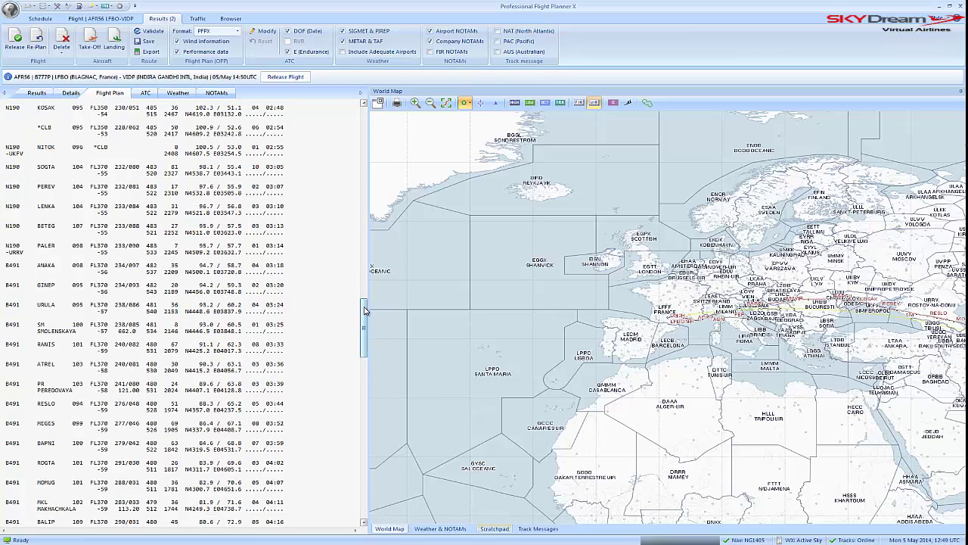
{"action": "scroll", "coordinate": [364, 312], "scroll_direction": "down", "scroll_amount": 1}
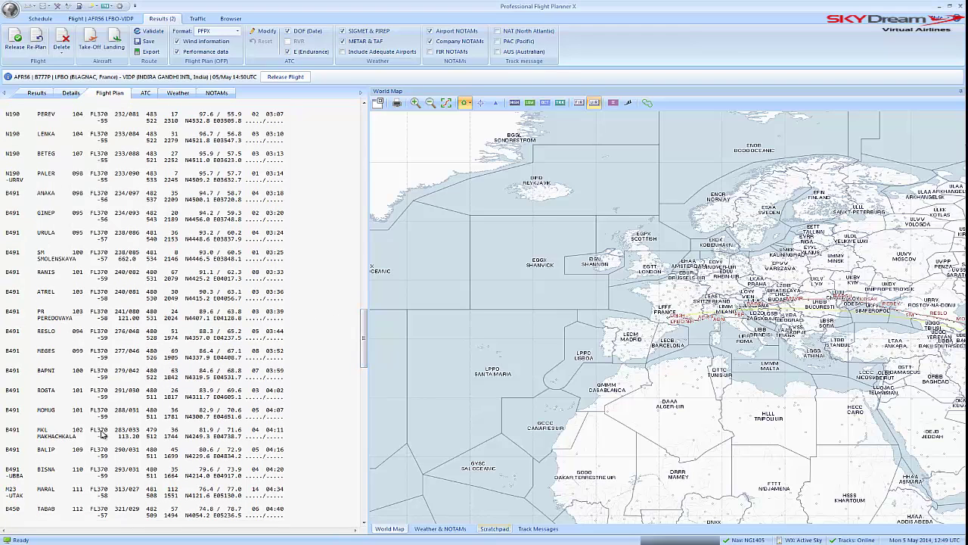
{"action": "scroll", "coordinate": [360, 355], "scroll_direction": "down", "scroll_amount": 2}
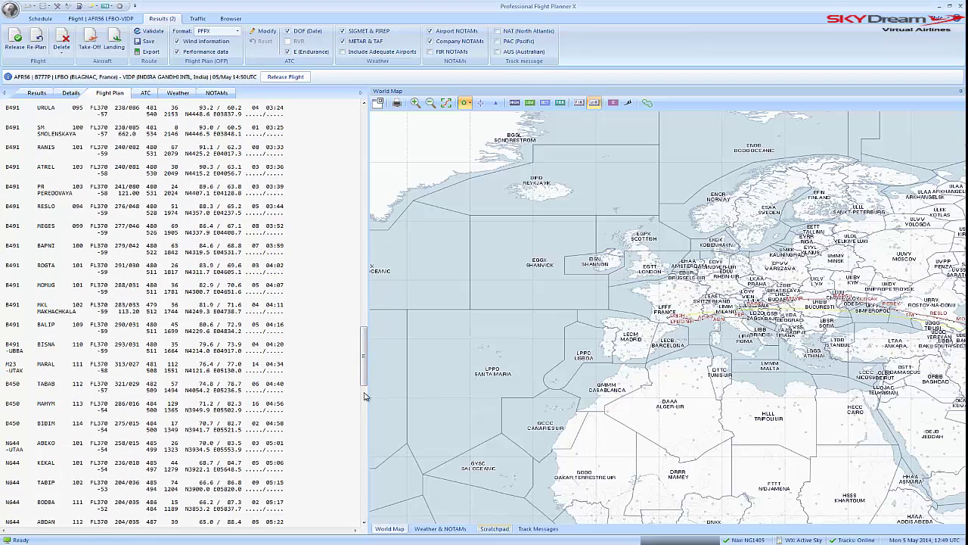
- Review the ATC flight plan message, and open the weather briefing for the origin, destination and alternates
{"action": "left_click", "coordinate": [145, 96]}
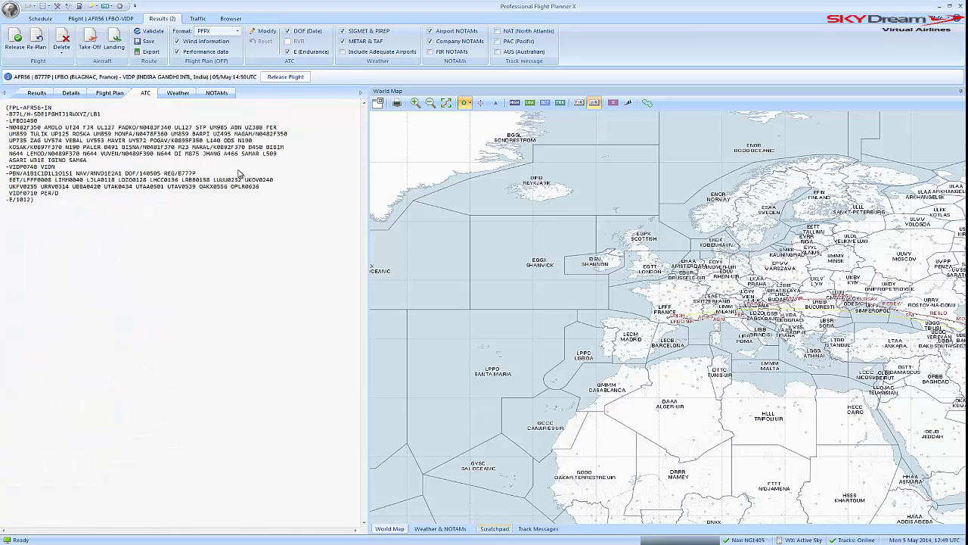
{"action": "left_click", "coordinate": [179, 94]}
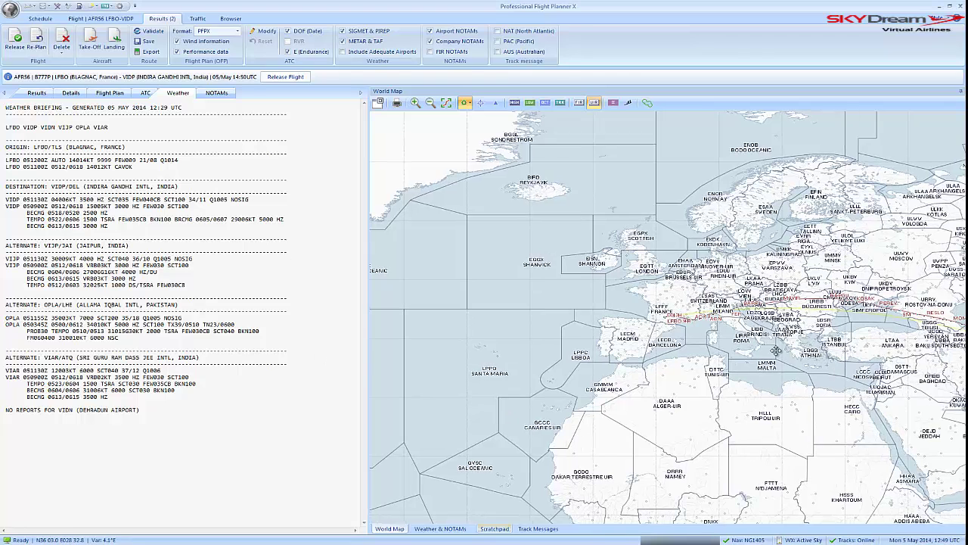
- Display the airways on the world map and enlarge the middle section of the LFBO-VIDP route
{"action": "left_click_drag", "start_coordinate": [775, 351], "coordinate": [567, 290]}
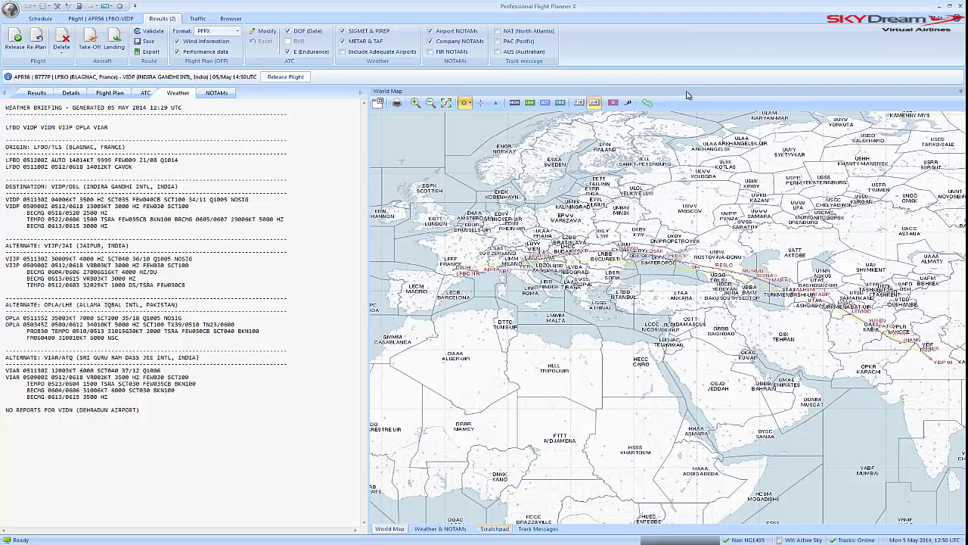
{"action": "left_click", "coordinate": [514, 102]}
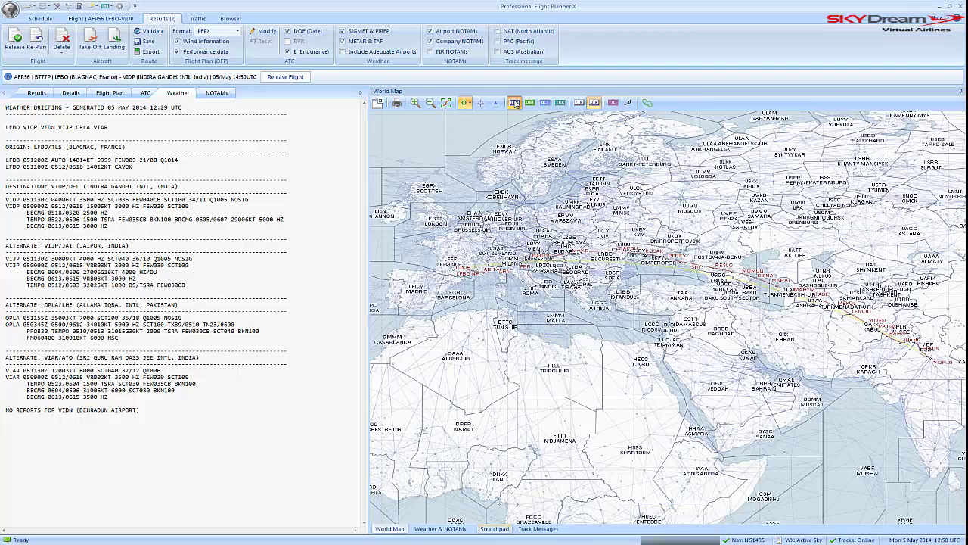
{"action": "scroll", "coordinate": [648, 370], "scroll_direction": "up", "scroll_amount": 2}
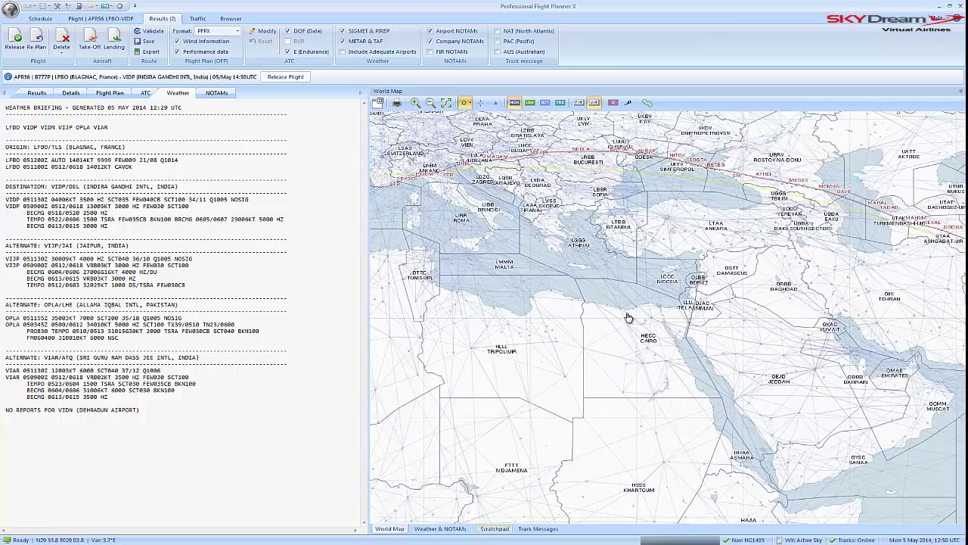
- Enlarge the map over south-east Europe, show the lower-airspace airways instead of the upper ones, and hide all airways
{"action": "scroll", "coordinate": [666, 333], "scroll_direction": "up", "scroll_amount": 1}
{"action": "scroll", "coordinate": [660, 325], "scroll_direction": "up", "scroll_amount": 1}
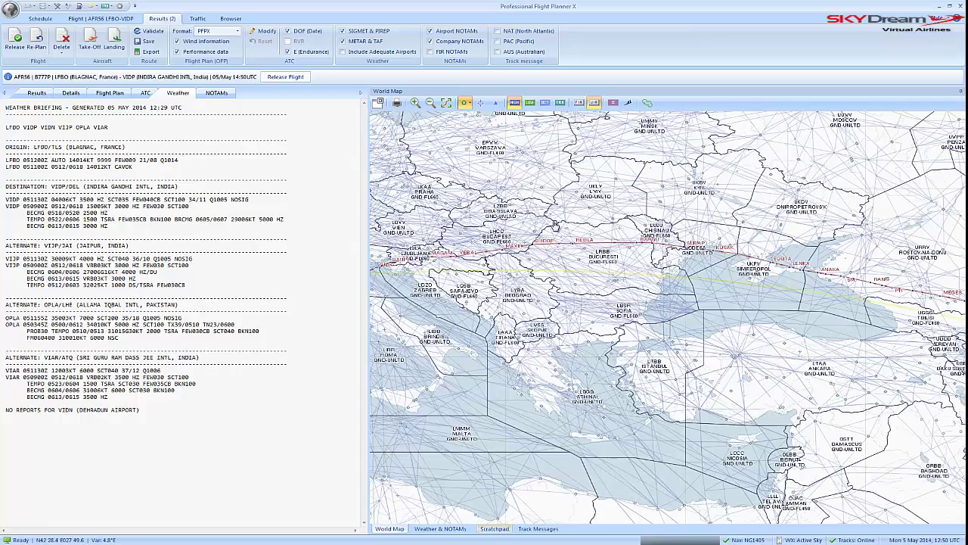
{"action": "left_click", "coordinate": [529, 103]}
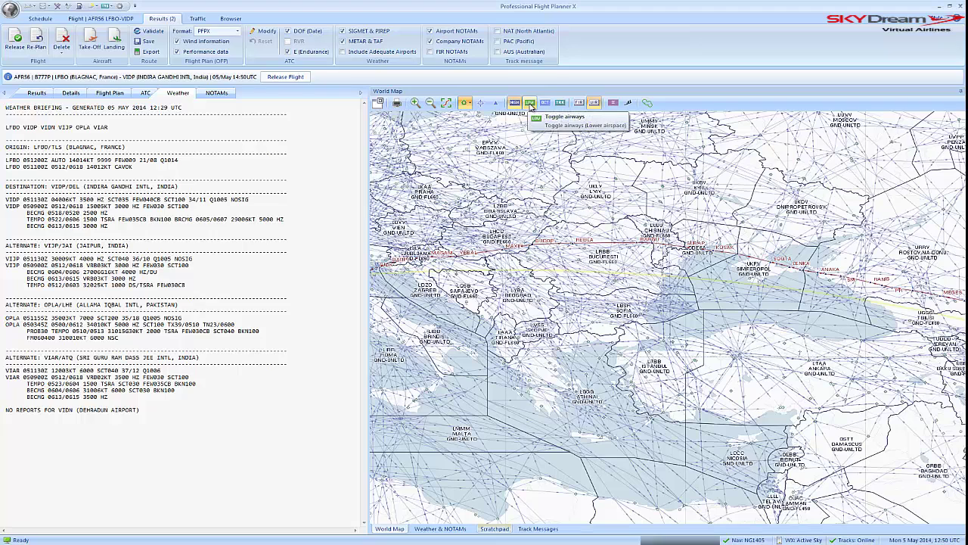
{"action": "left_click", "coordinate": [531, 105]}
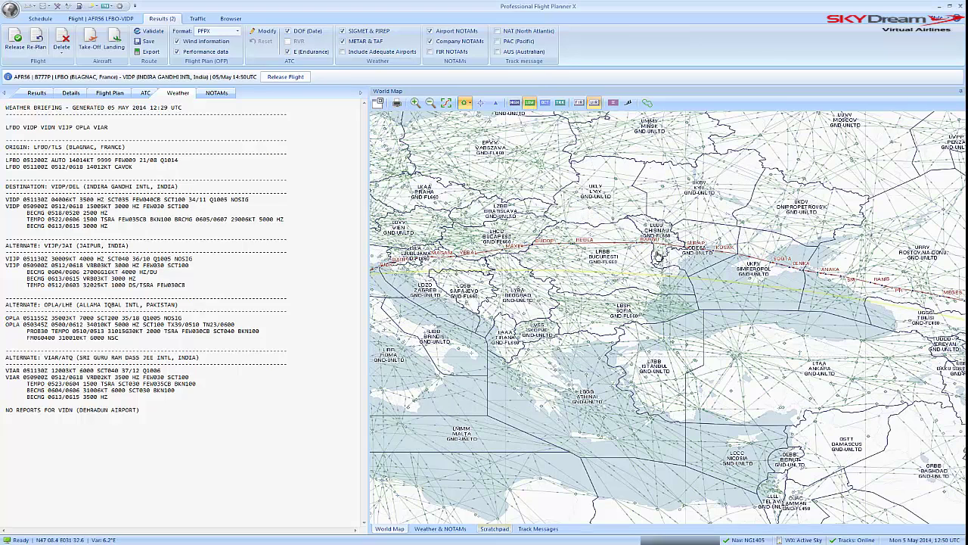
{"action": "left_click", "coordinate": [530, 102]}
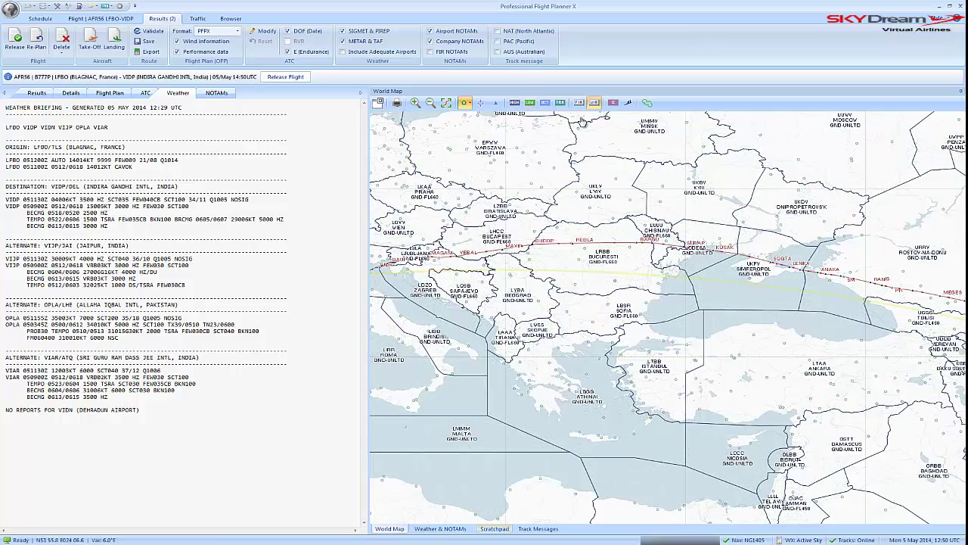
- Display the lower-airspace FIR boundaries on the world map and examine them along the route from Toulouse to eastern Europe
{"action": "left_click_drag", "start_coordinate": [550, 204], "coordinate": [720, 251]}
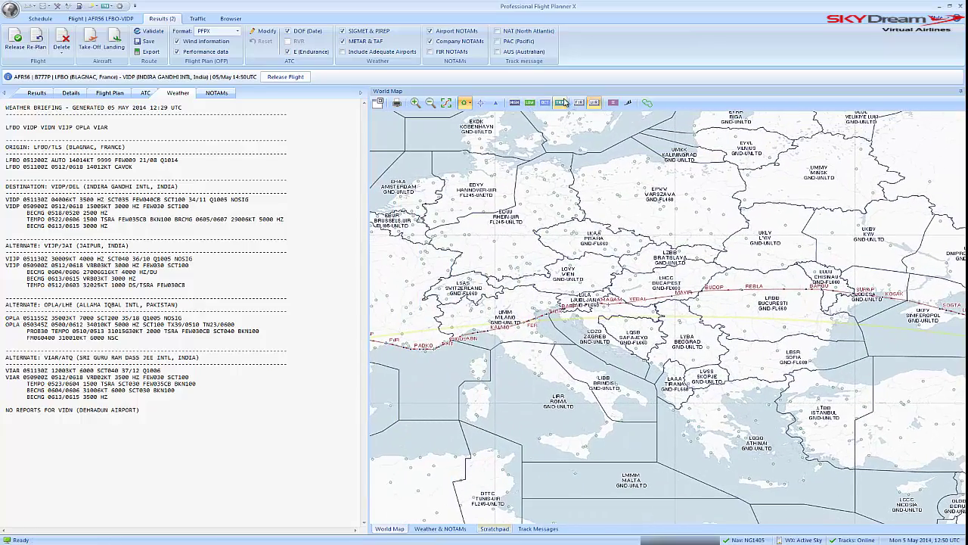
{"action": "left_click", "coordinate": [579, 102]}
{"action": "left_click_drag", "start_coordinate": [538, 303], "coordinate": [707, 310]}
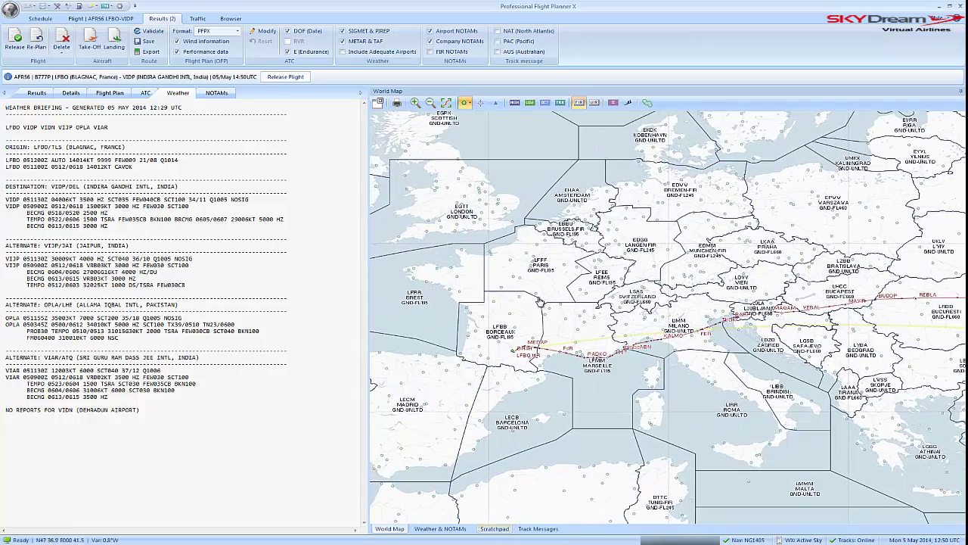
{"action": "left_click_drag", "start_coordinate": [767, 280], "coordinate": [675, 279]}
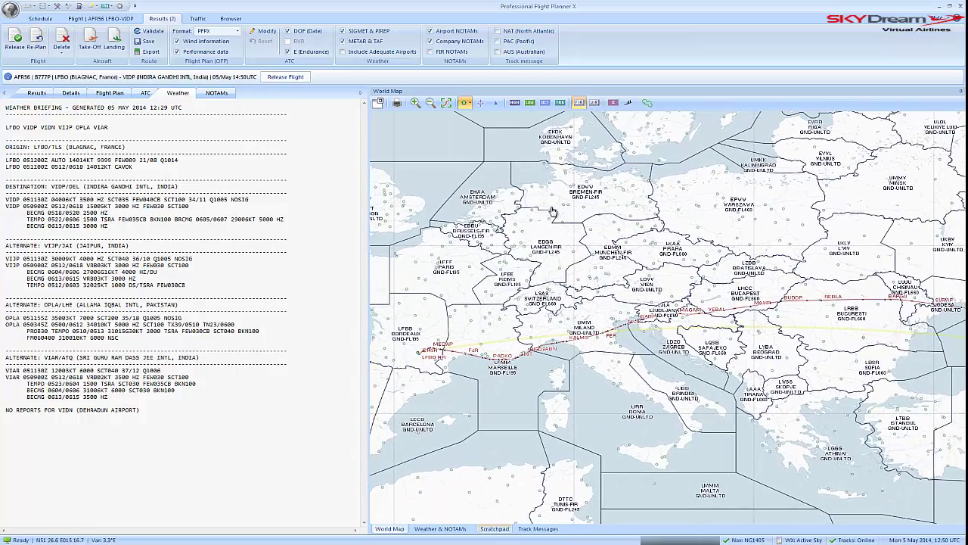
- Switch the map back to the upper-airspace UIR boundaries and examine the regions from Spain and France to the Black Sea
{"action": "left_click", "coordinate": [594, 103]}
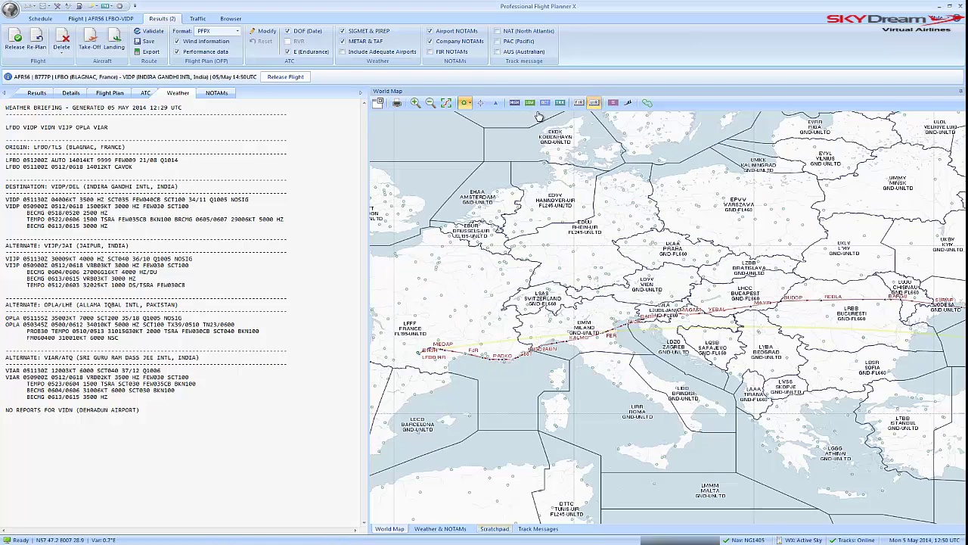
{"action": "left_click_drag", "start_coordinate": [477, 364], "coordinate": [628, 371]}
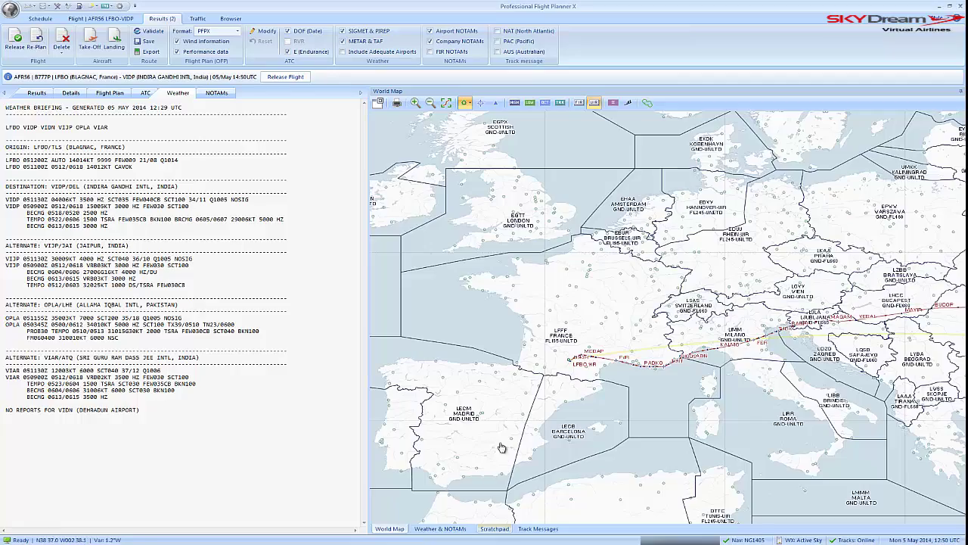
{"action": "left_click_drag", "start_coordinate": [500, 447], "coordinate": [559, 487]}
{"action": "left_click_drag", "start_coordinate": [768, 414], "coordinate": [652, 441]}
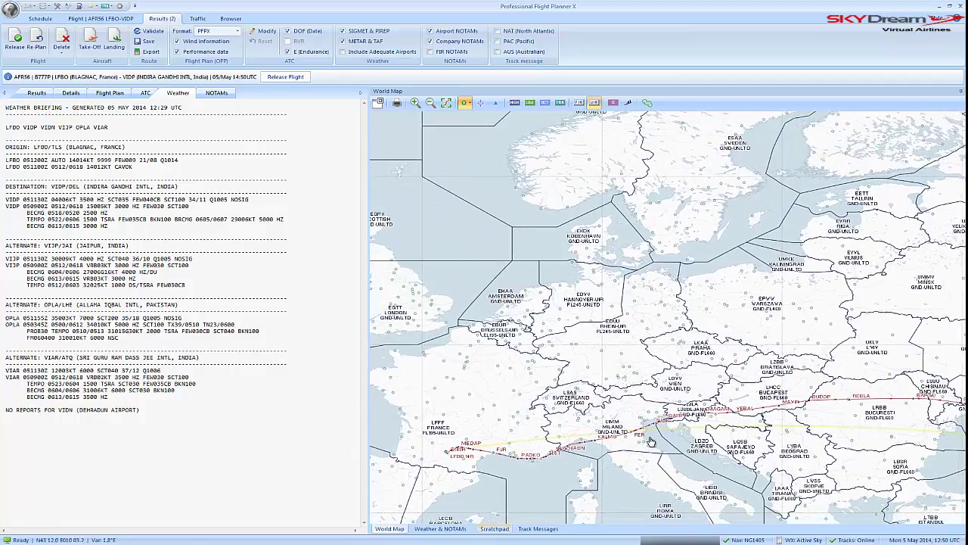
{"action": "left_click_drag", "start_coordinate": [806, 310], "coordinate": [634, 344]}
{"action": "left_click_drag", "start_coordinate": [711, 385], "coordinate": [655, 297]}
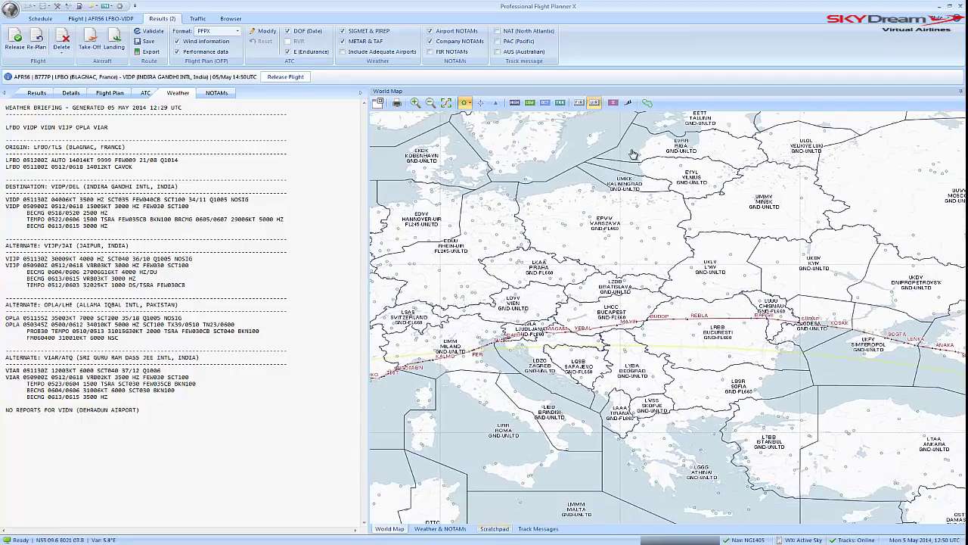
- Overlay the FL300 winds on the world map and follow them along the route from Toulouse to the Caspian Sea
{"action": "left_click", "coordinate": [628, 103]}
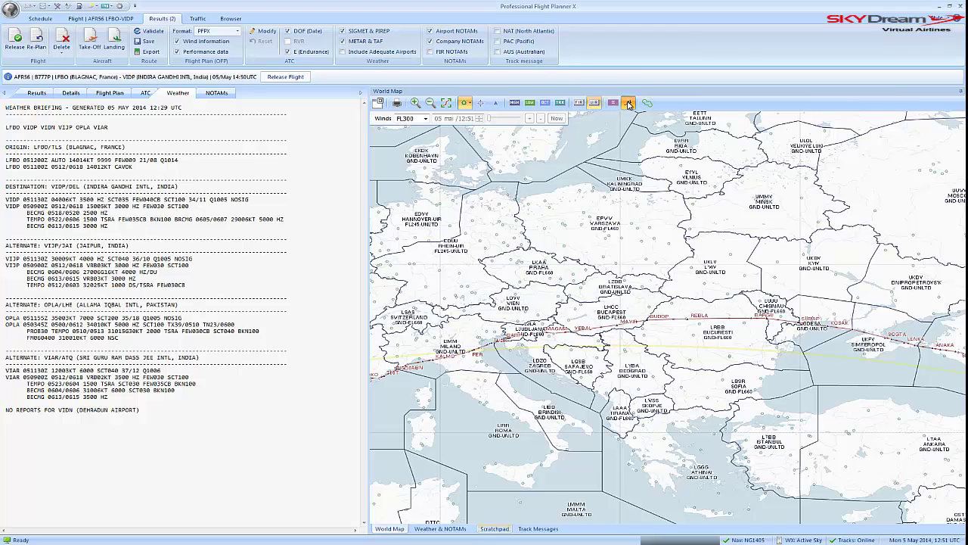
{"action": "left_click_drag", "start_coordinate": [676, 424], "coordinate": [704, 429]}
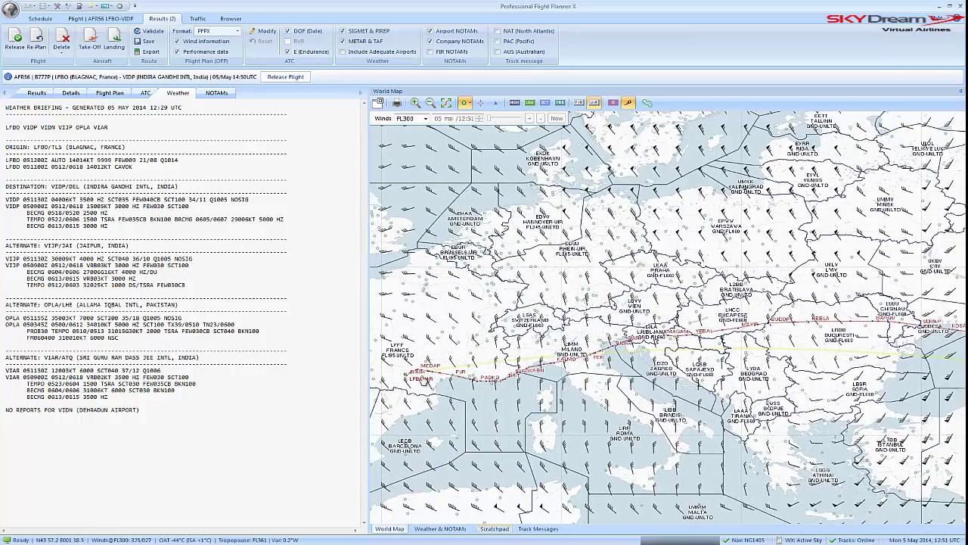
{"action": "left_click_drag", "start_coordinate": [573, 363], "coordinate": [675, 356]}
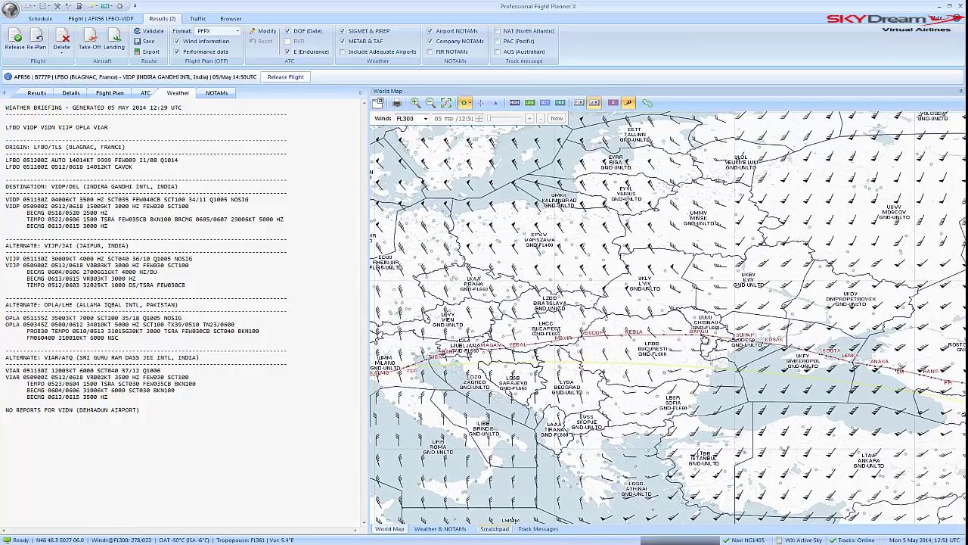
{"action": "left_click_drag", "start_coordinate": [795, 376], "coordinate": [611, 335]}
{"action": "left_click_drag", "start_coordinate": [740, 393], "coordinate": [677, 326]}
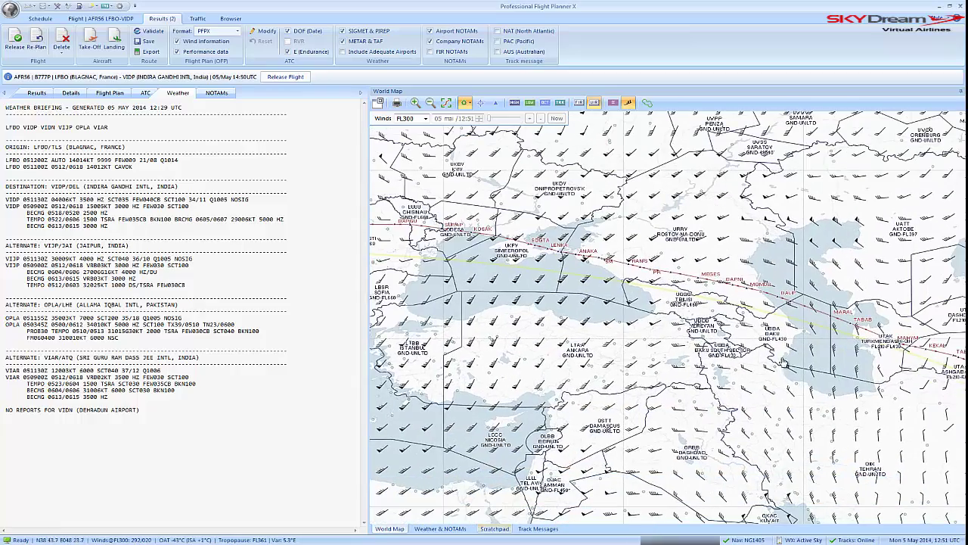
{"action": "left_click_drag", "start_coordinate": [466, 312], "coordinate": [618, 347]}
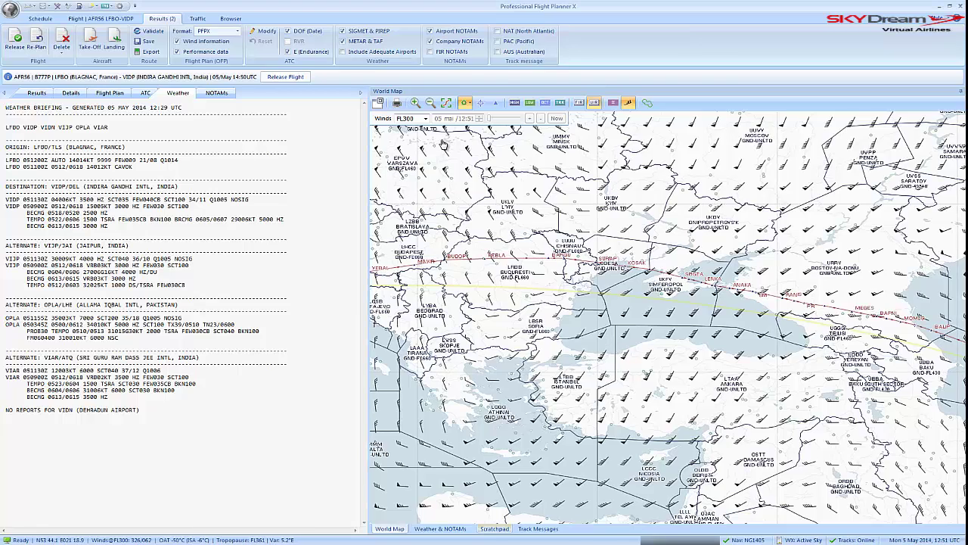
- Set the wind overlay level to FL350 and examine the winds along the route from Toulouse to the Balkans
{"action": "left_click", "coordinate": [425, 119]}
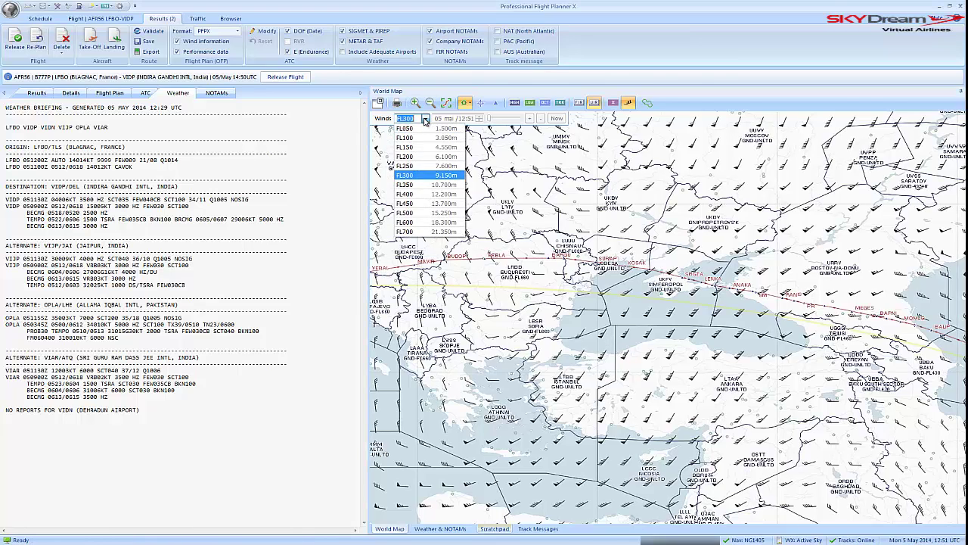
{"action": "left_click", "coordinate": [431, 186]}
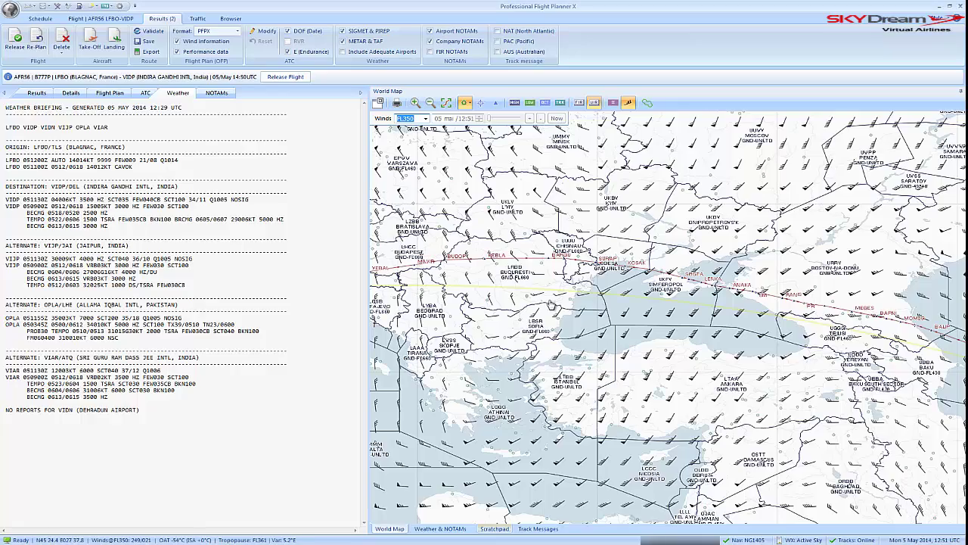
{"action": "left_click_drag", "start_coordinate": [528, 323], "coordinate": [788, 348]}
{"action": "left_click_drag", "start_coordinate": [443, 361], "coordinate": [530, 359]}
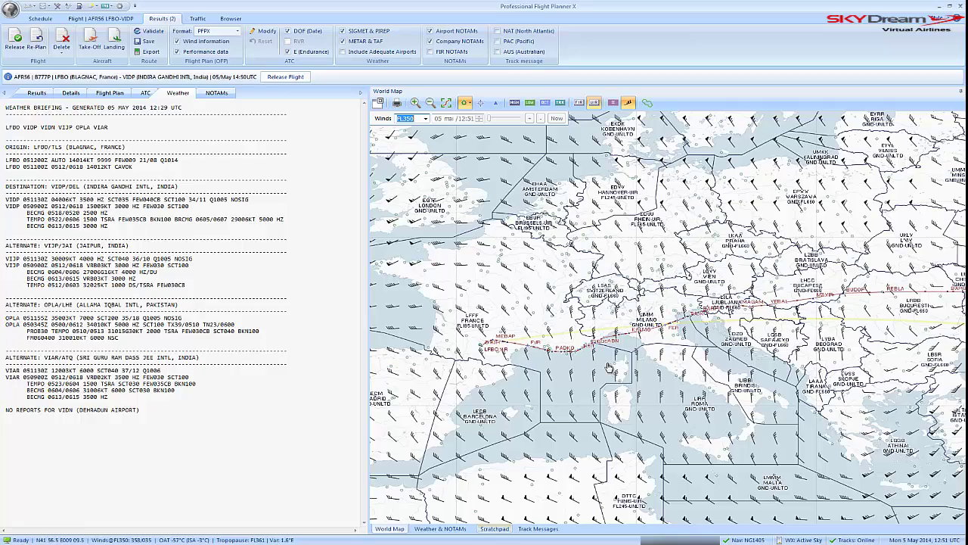
{"action": "left_click_drag", "start_coordinate": [747, 413], "coordinate": [597, 359]}
{"action": "left_click_drag", "start_coordinate": [685, 260], "coordinate": [592, 298]}
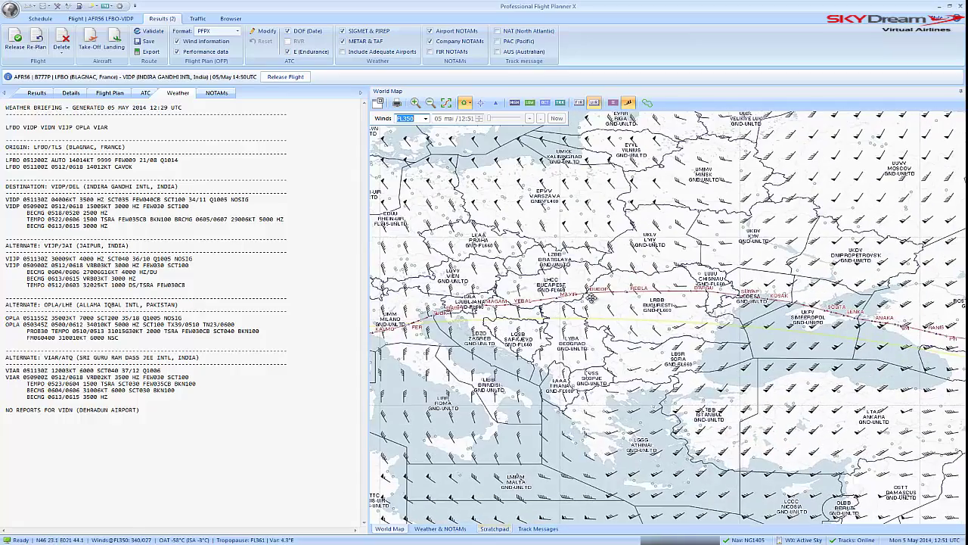
- Follow the FL350 winds along the rest of the route, past the Black Sea and Caspian Sea to Delhi
{"action": "left_click_drag", "start_coordinate": [719, 311], "coordinate": [545, 289]}
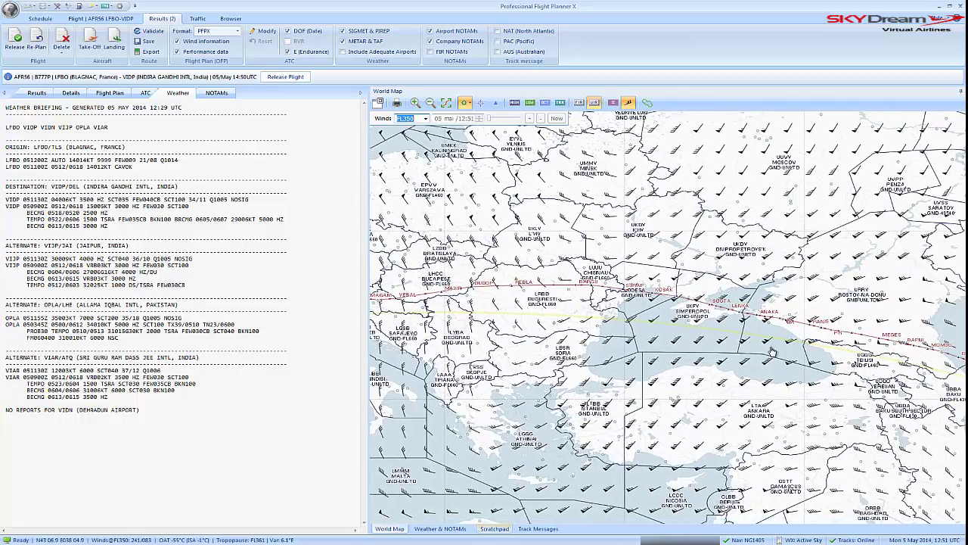
{"action": "left_click_drag", "start_coordinate": [771, 351], "coordinate": [499, 261]}
{"action": "left_click_drag", "start_coordinate": [614, 282], "coordinate": [676, 335]}
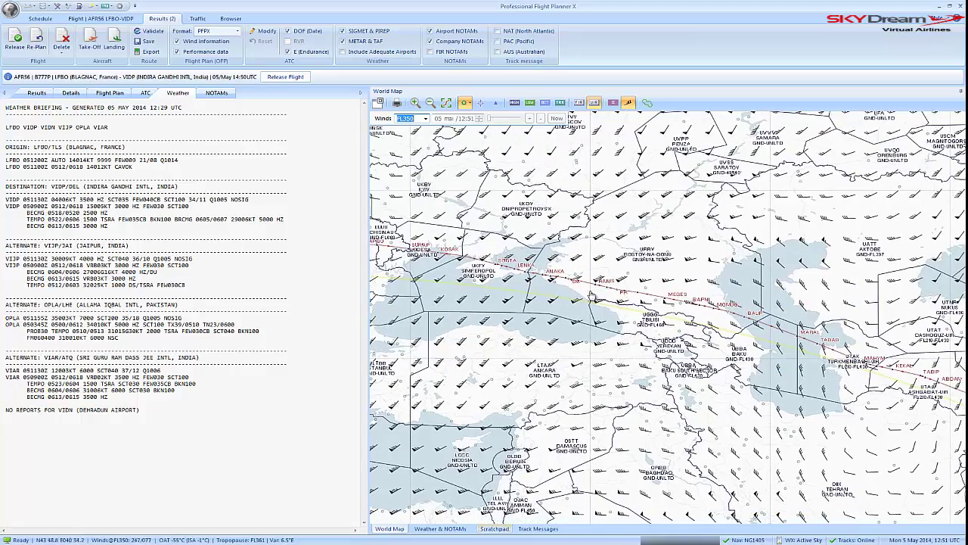
{"action": "left_click_drag", "start_coordinate": [774, 370], "coordinate": [563, 307]}
{"action": "left_click_drag", "start_coordinate": [810, 428], "coordinate": [716, 357]}
{"action": "left_click_drag", "start_coordinate": [784, 344], "coordinate": [731, 343]}
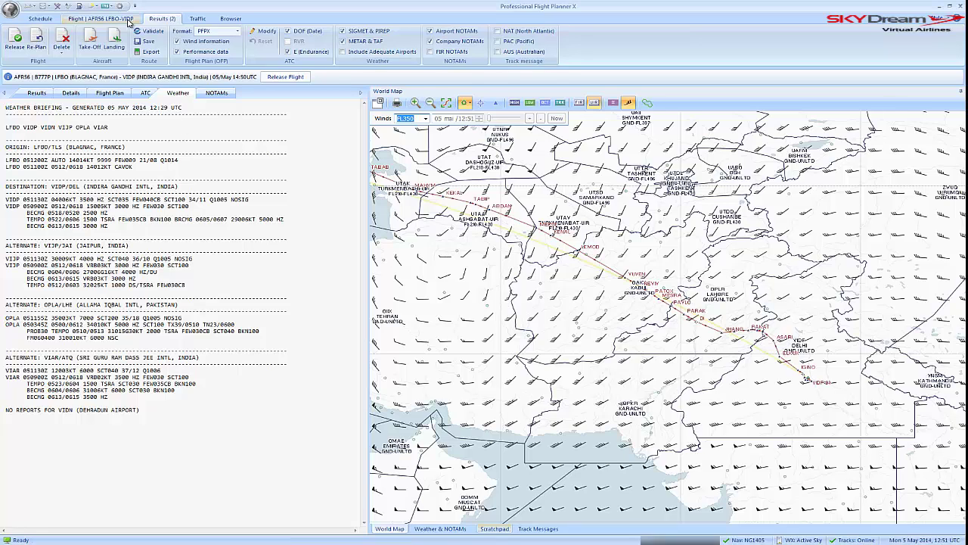
- Return to the AFR56 LFBO-VIDP flight's planning data and view the final part of the route near Delhi on the map
{"action": "left_click", "coordinate": [121, 19]}
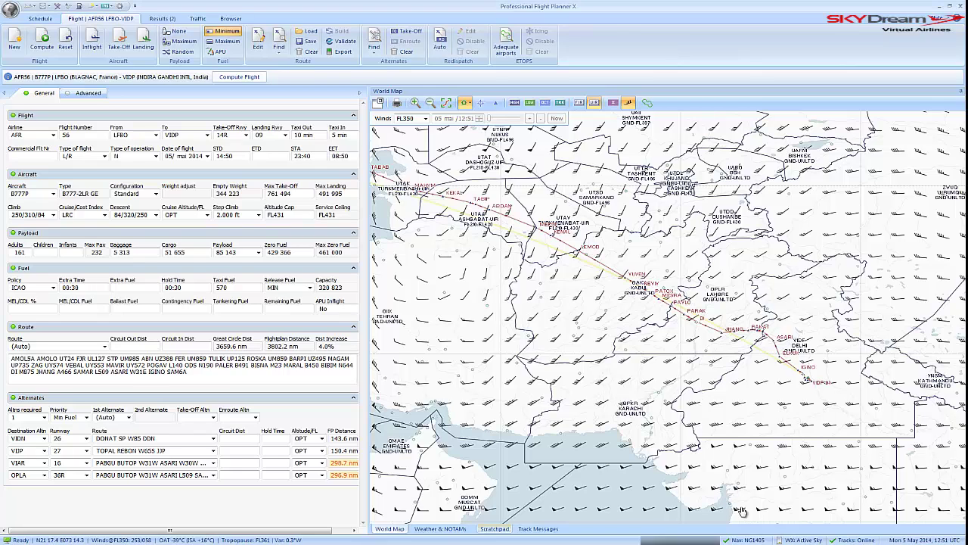
{"action": "left_click_drag", "start_coordinate": [790, 389], "coordinate": [765, 391]}
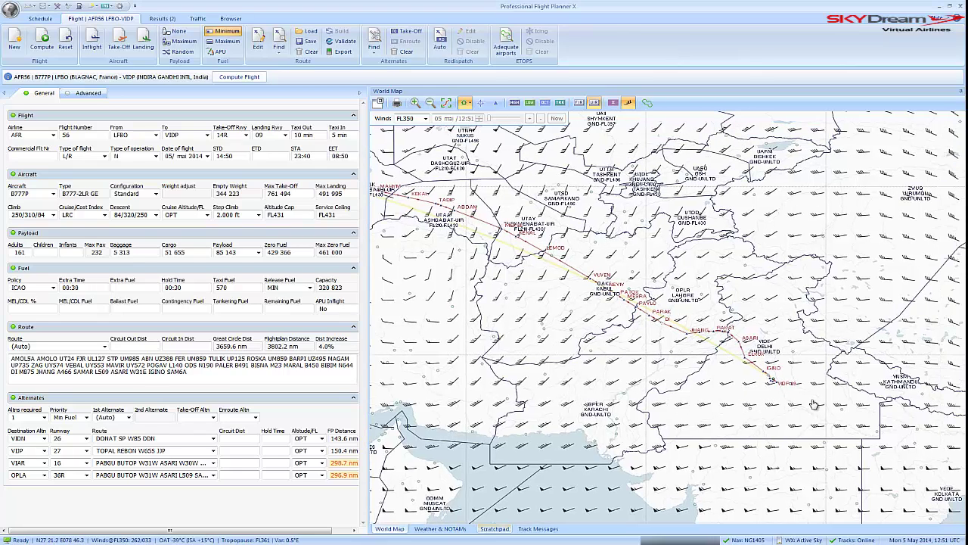
{"action": "left_click_drag", "start_coordinate": [825, 398], "coordinate": [821, 417]}
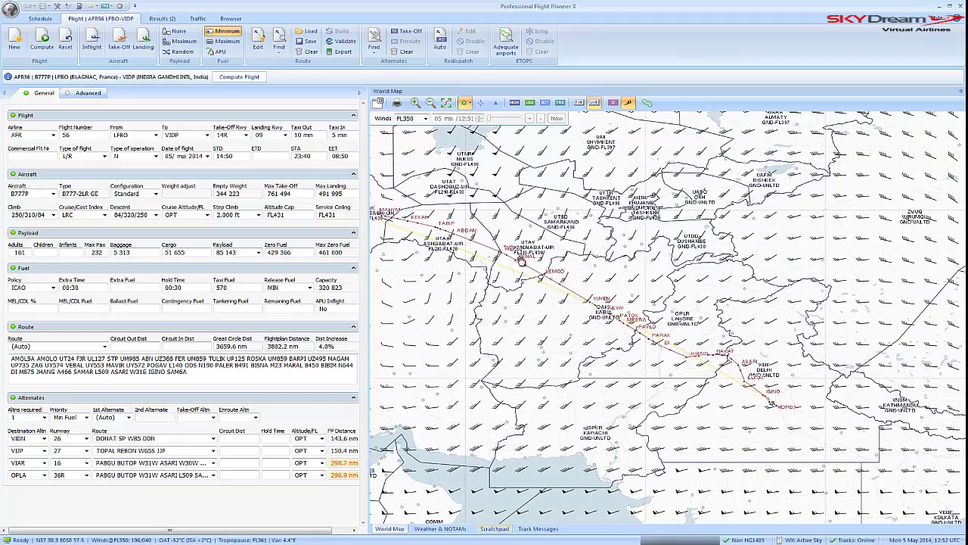